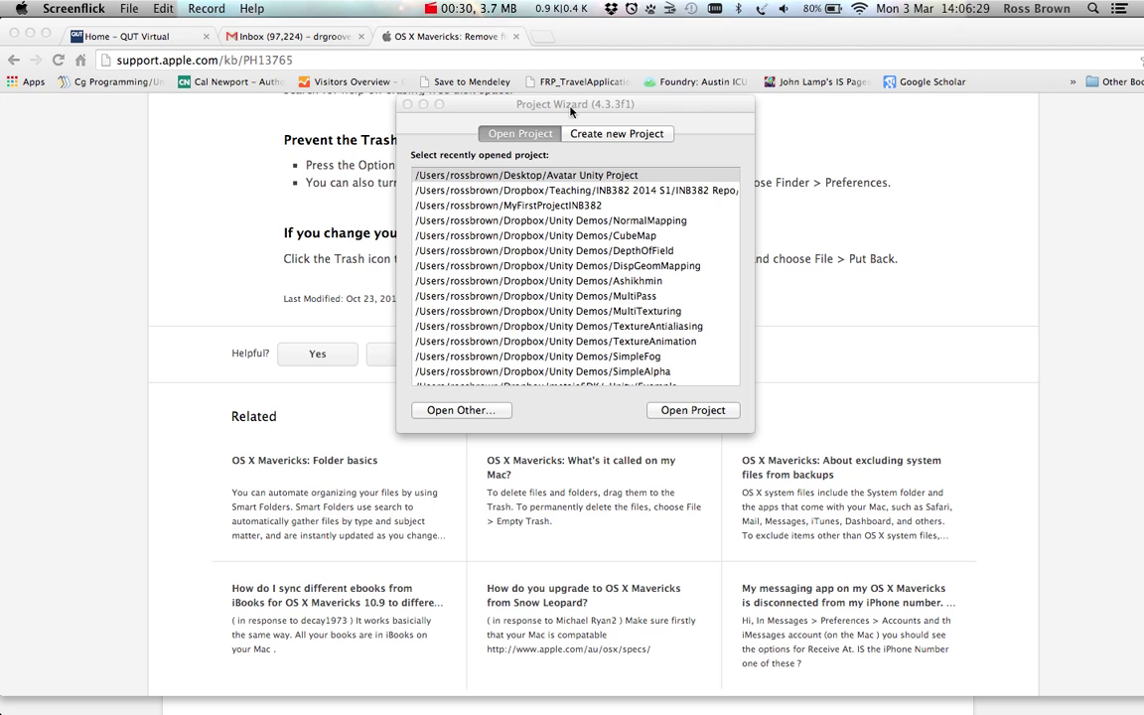
Step: Create a new 3D project named New Unity Project with the Character Controller package imported, and maximise the editor window
{"action": "left_click", "coordinate": [571, 105]}
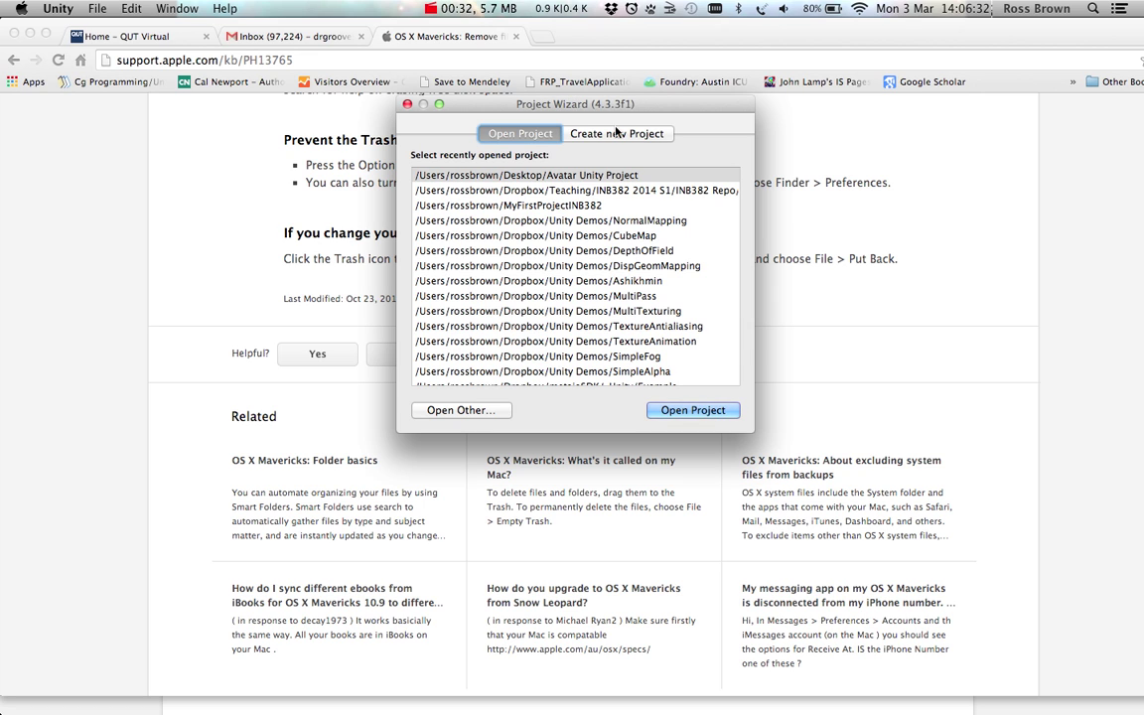
{"action": "left_click", "coordinate": [615, 134]}
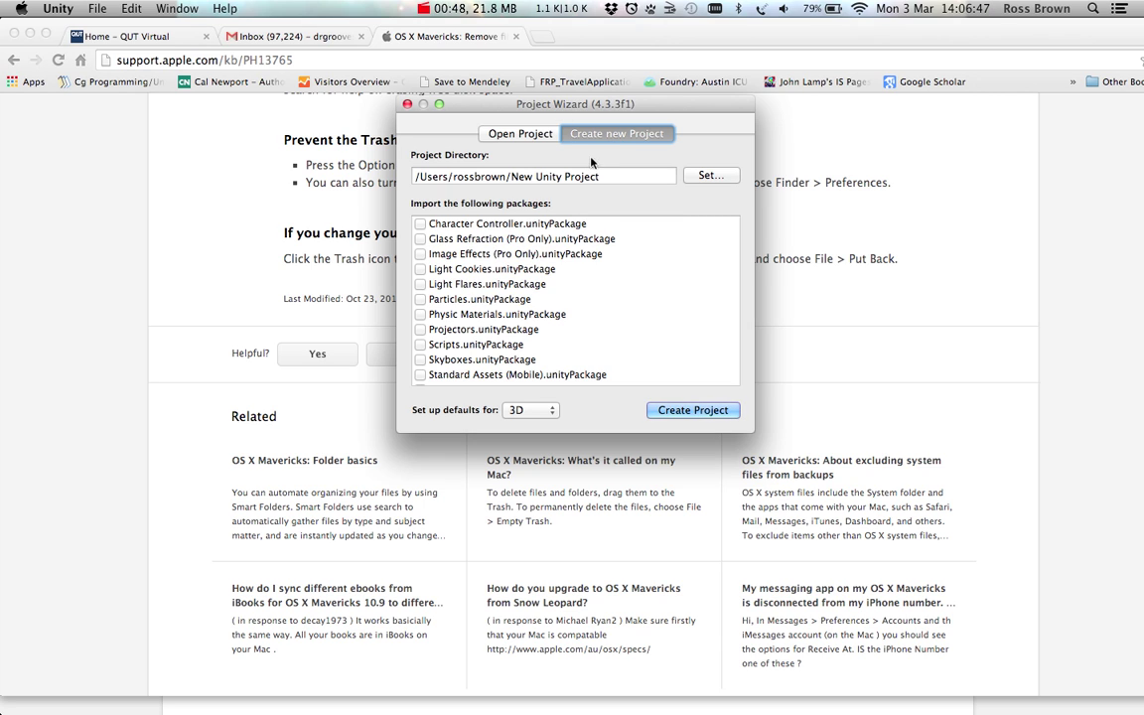
{"action": "left_click", "coordinate": [421, 224]}
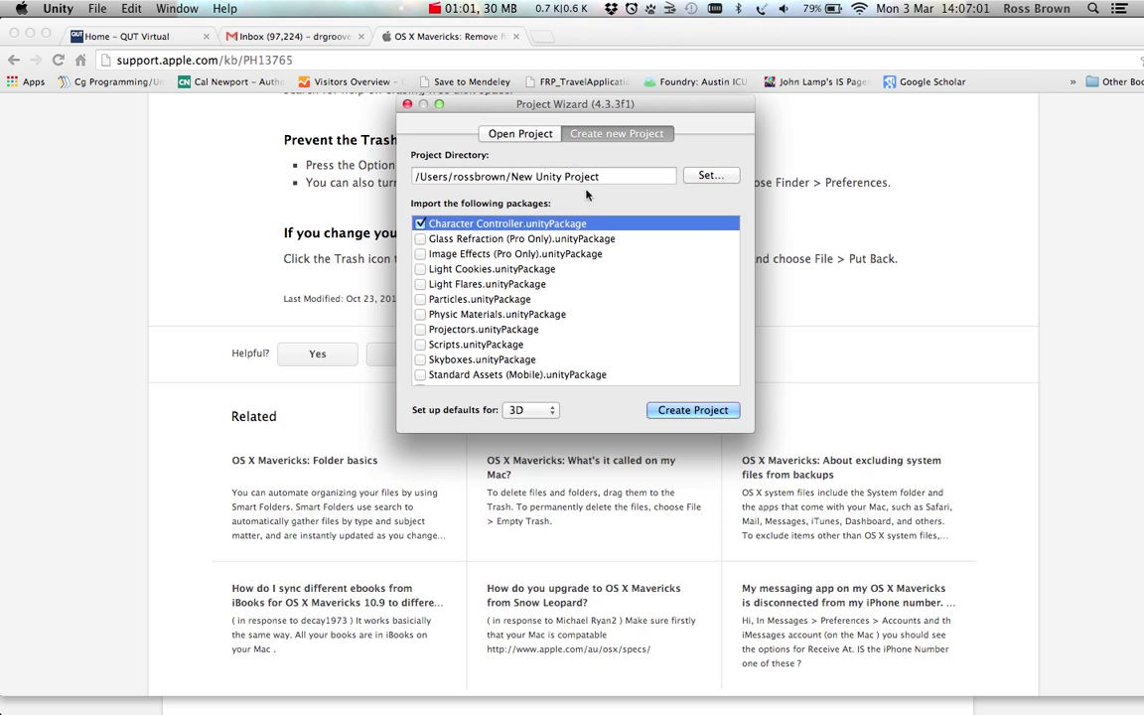
{"action": "left_click", "coordinate": [693, 410]}
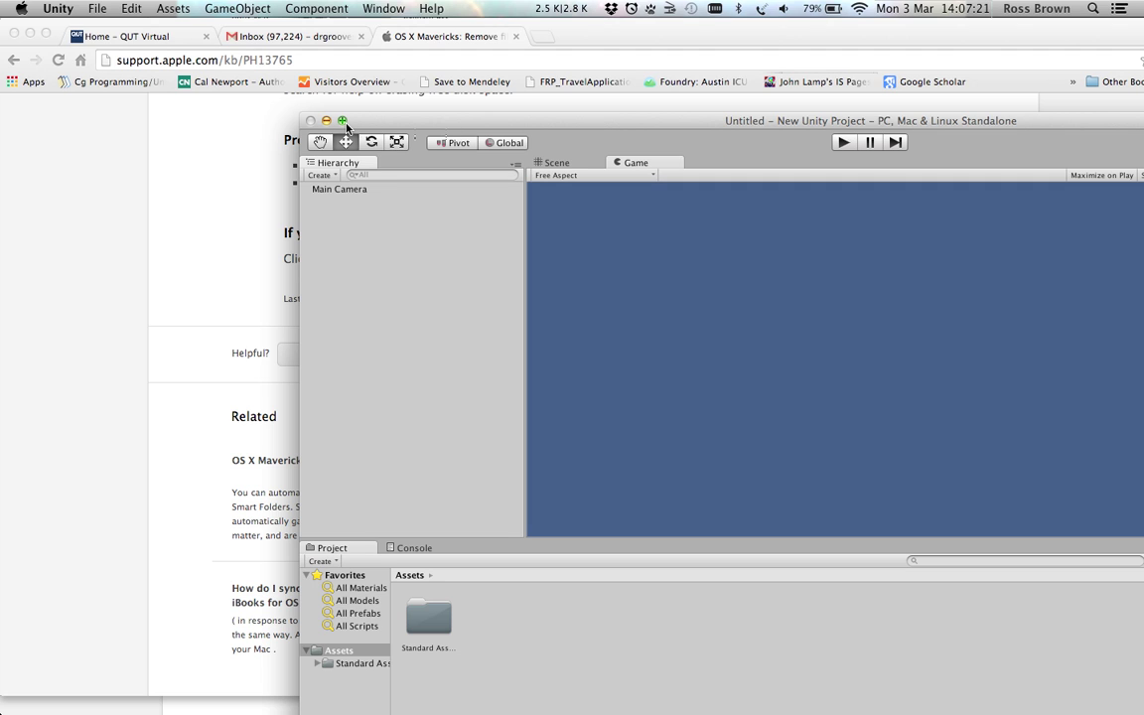
{"action": "left_click", "coordinate": [343, 121]}
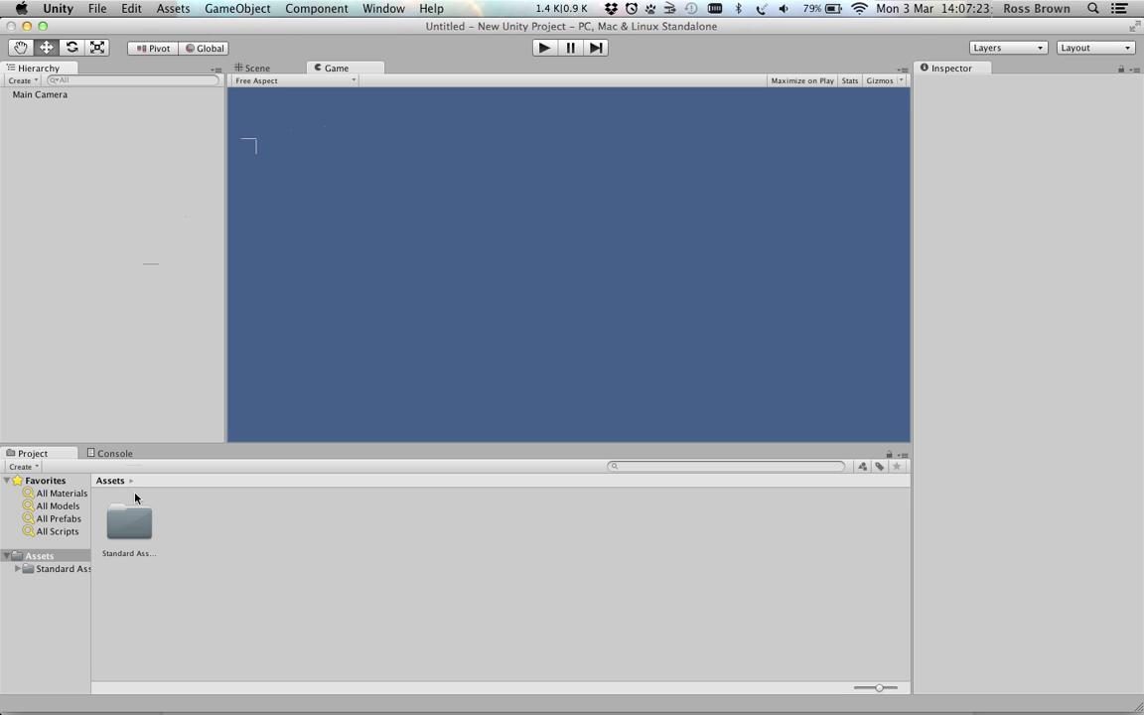
Step: Open the Character Controllers folder inside the project's Standard Assets
{"action": "left_click", "coordinate": [141, 534]}
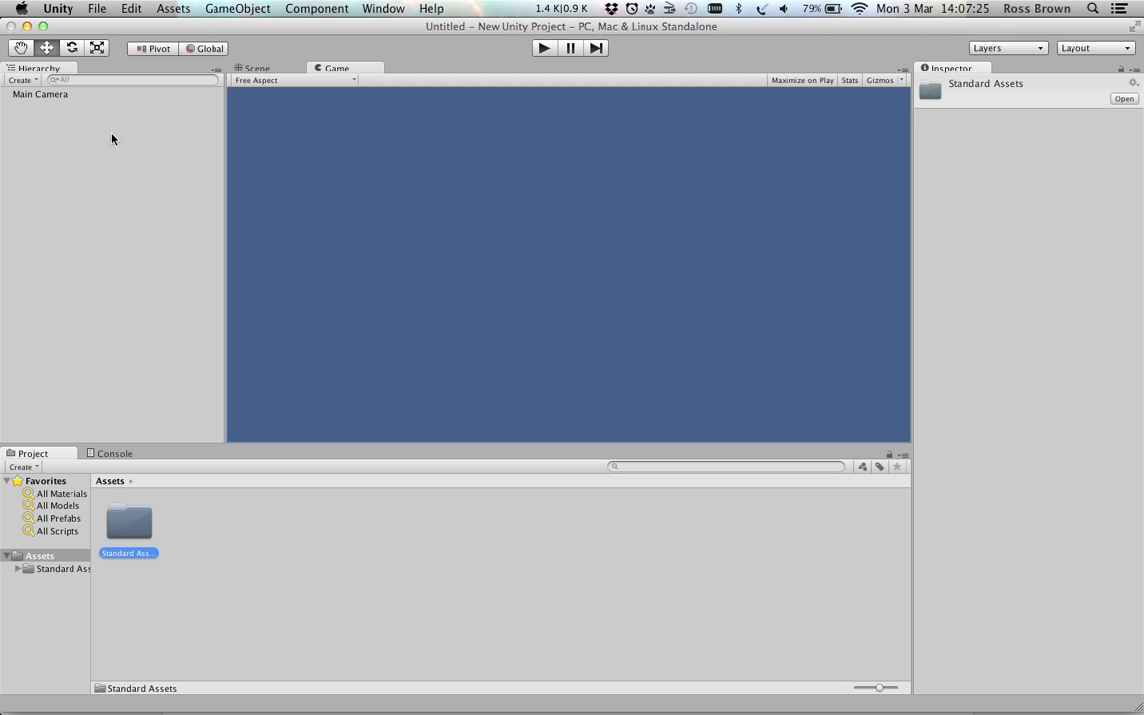
{"action": "left_click", "coordinate": [43, 95]}
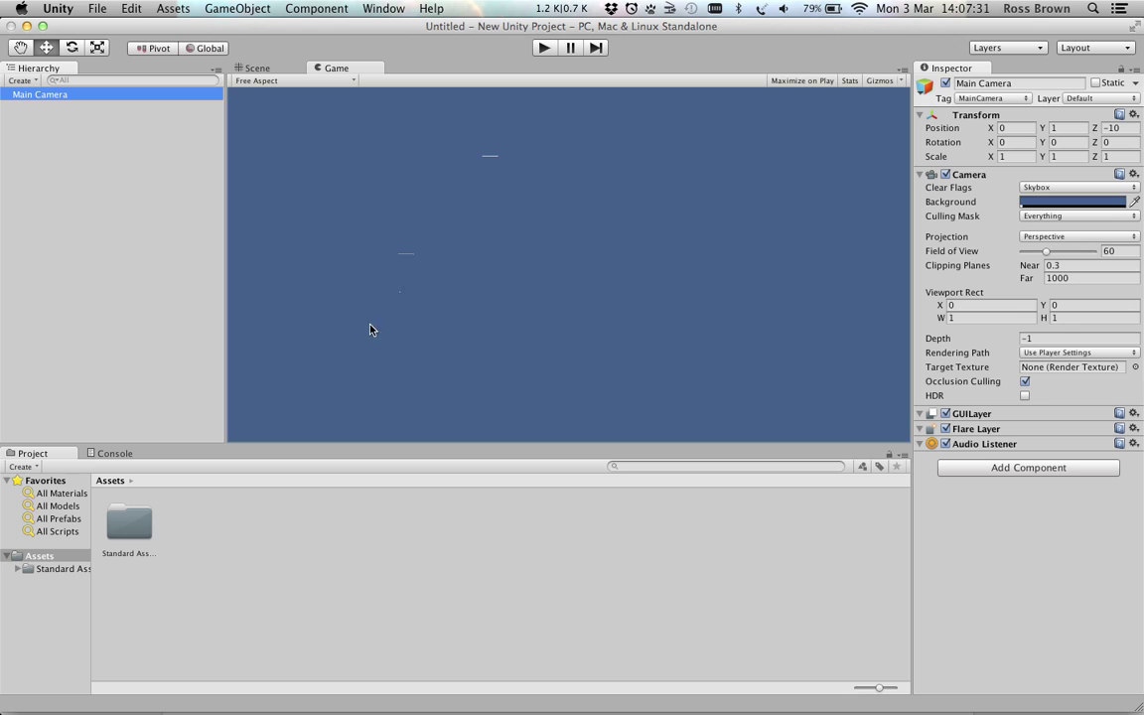
{"action": "left_click", "coordinate": [127, 532]}
{"action": "double_click", "coordinate": [128, 533]}
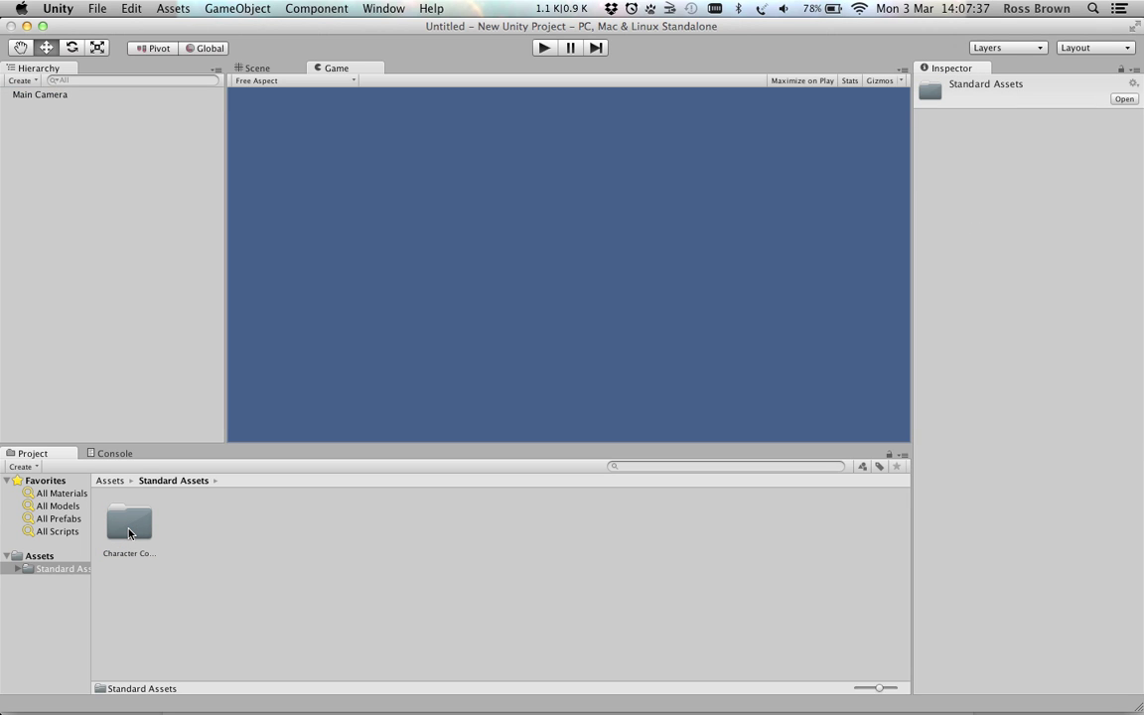
{"action": "double_click", "coordinate": [128, 532]}
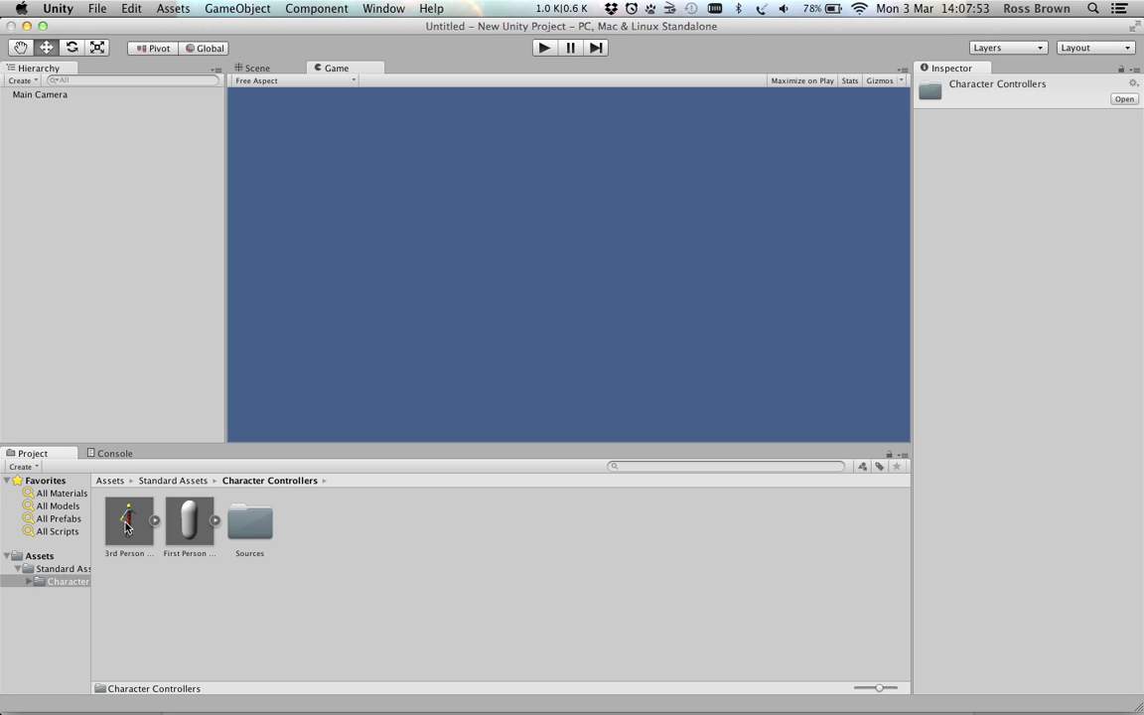
Step: Try to place the 3rd Person Controller in the Game view, and change the editor layout to show the Scene view
{"action": "left_click_drag", "start_coordinate": [128, 529], "coordinate": [554, 253]}
{"action": "left_click", "coordinate": [1096, 48]}
{"action": "left_click", "coordinate": [1085, 164]}
{"action": "left_click", "coordinate": [675, 262]}
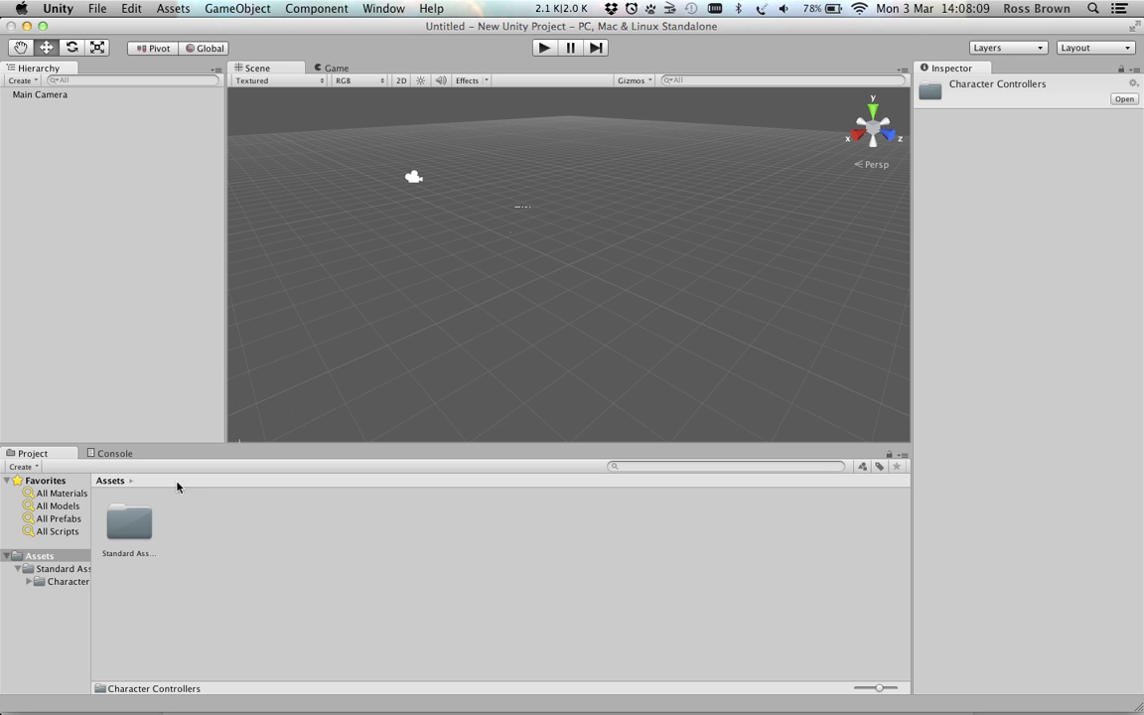
Step: Place the 3rd Person Controller from the Character Controllers folder near the middle of the scene and frame it in view
{"action": "double_click", "coordinate": [129, 522]}
{"action": "double_click", "coordinate": [129, 522]}
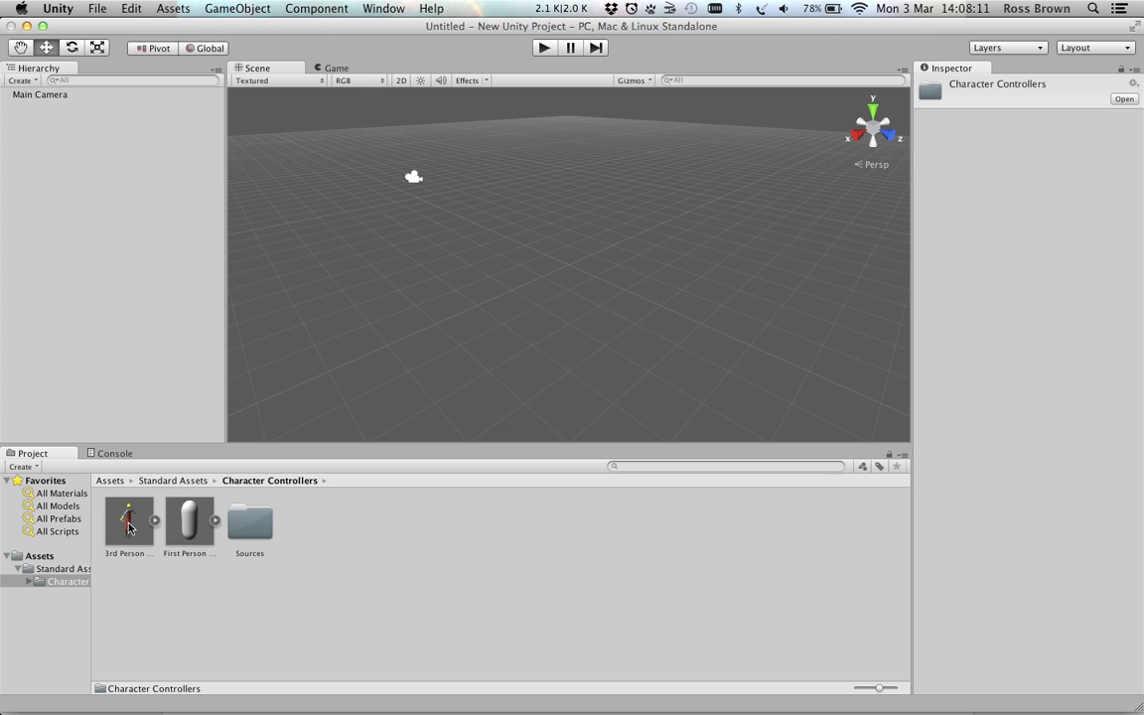
{"action": "left_click", "coordinate": [128, 528]}
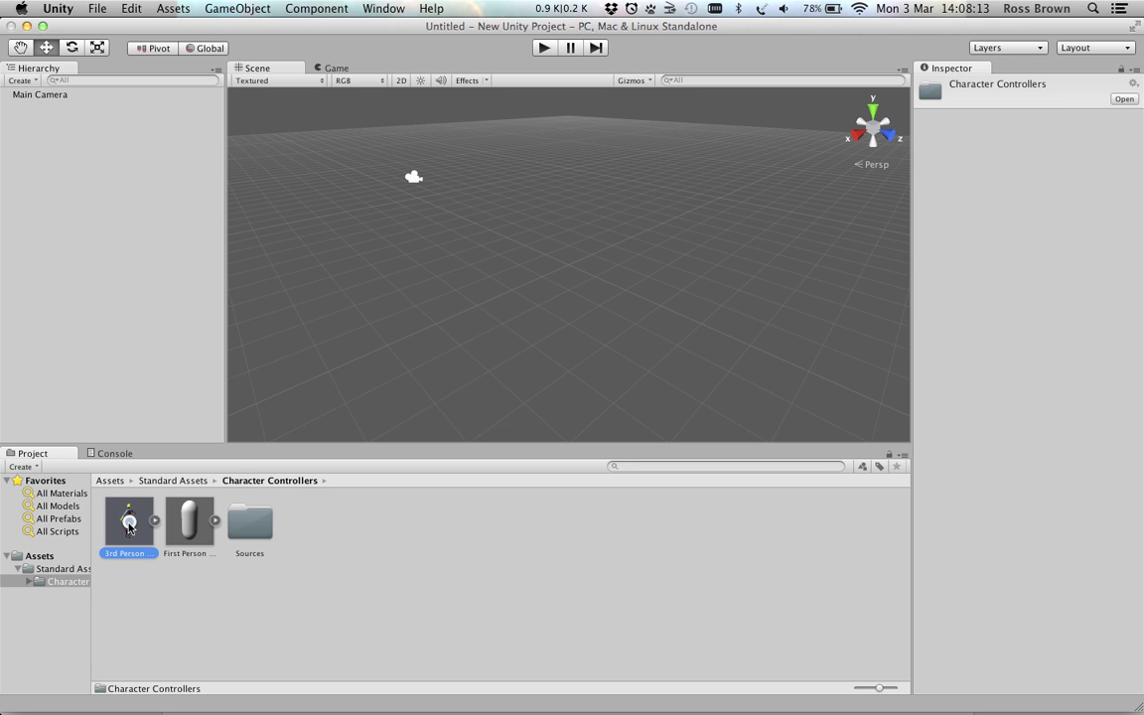
{"action": "left_click_drag", "start_coordinate": [128, 527], "coordinate": [558, 225]}
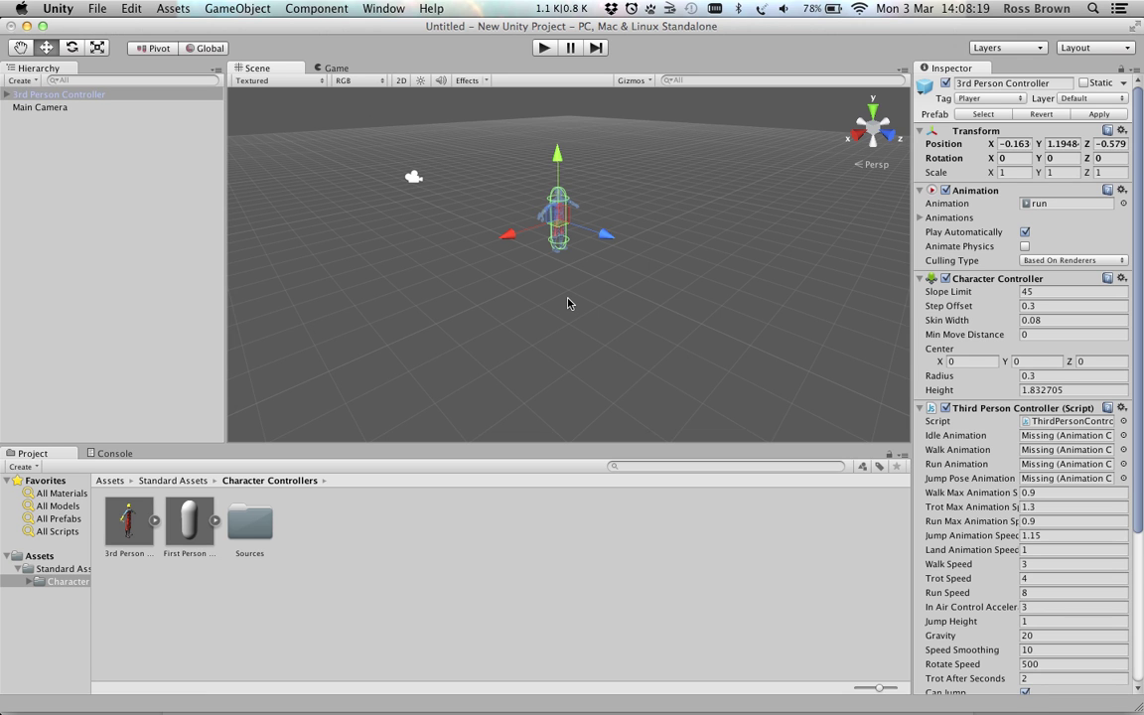
{"action": "key", "text": "f"}
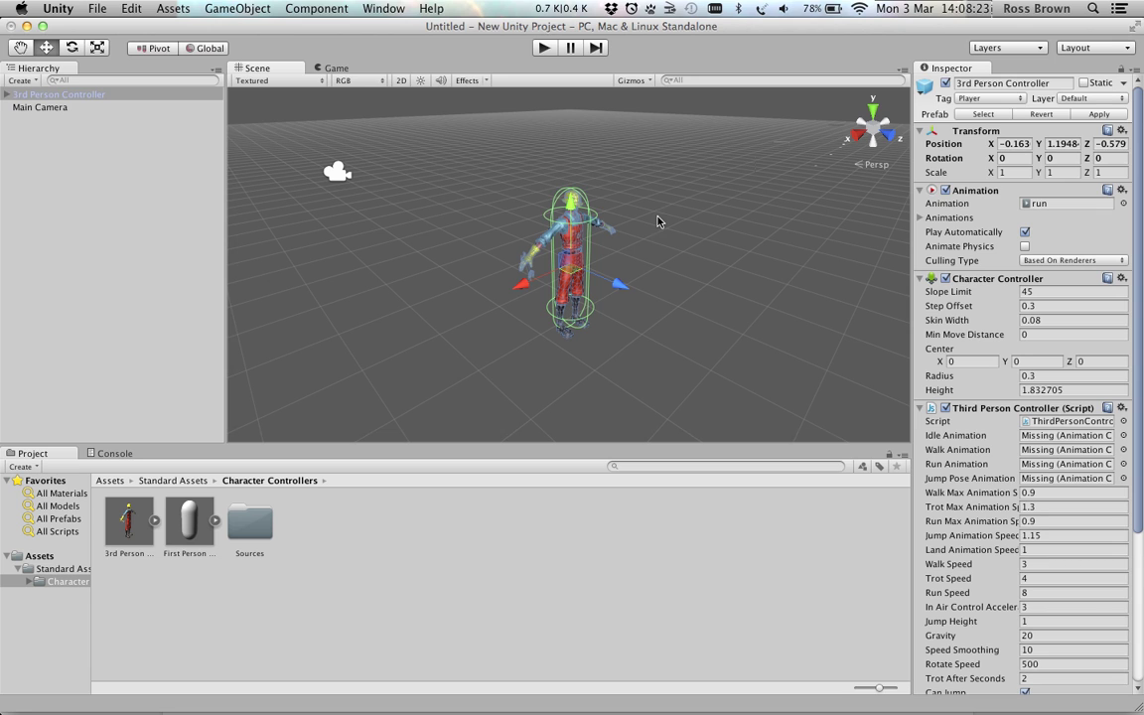
{"action": "left_click", "coordinate": [598, 372]}
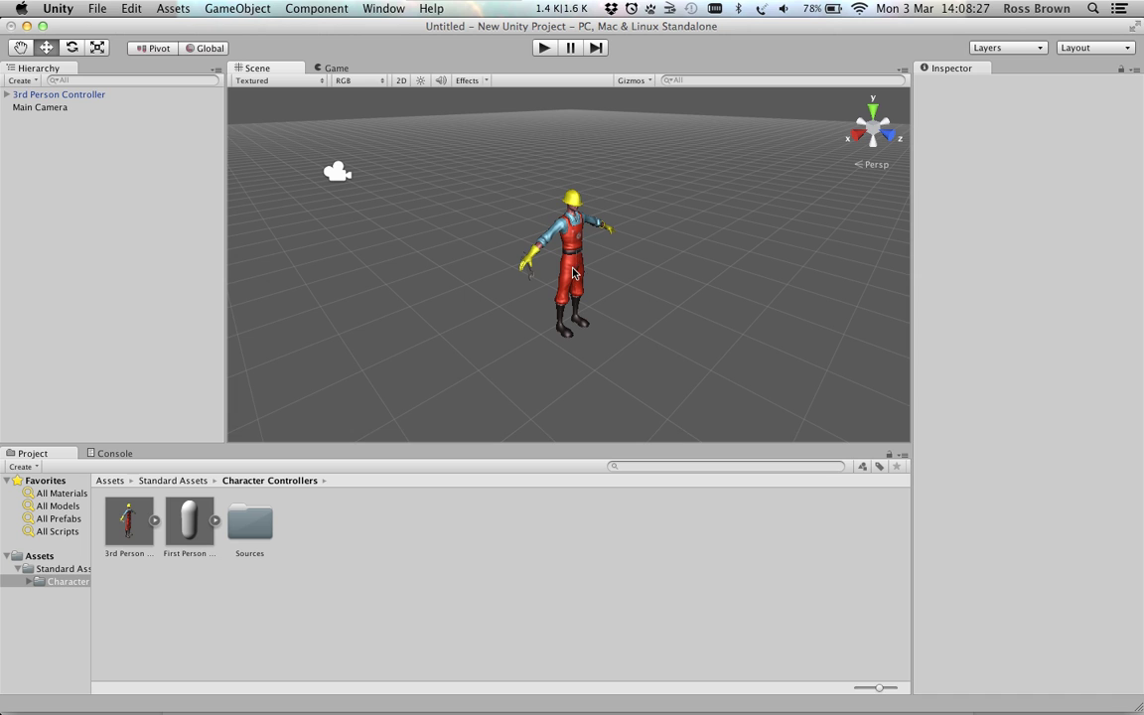
Step: Raise the 3rd Person Controller vertically to a Y position of about 1.56
{"action": "left_click", "coordinate": [516, 240]}
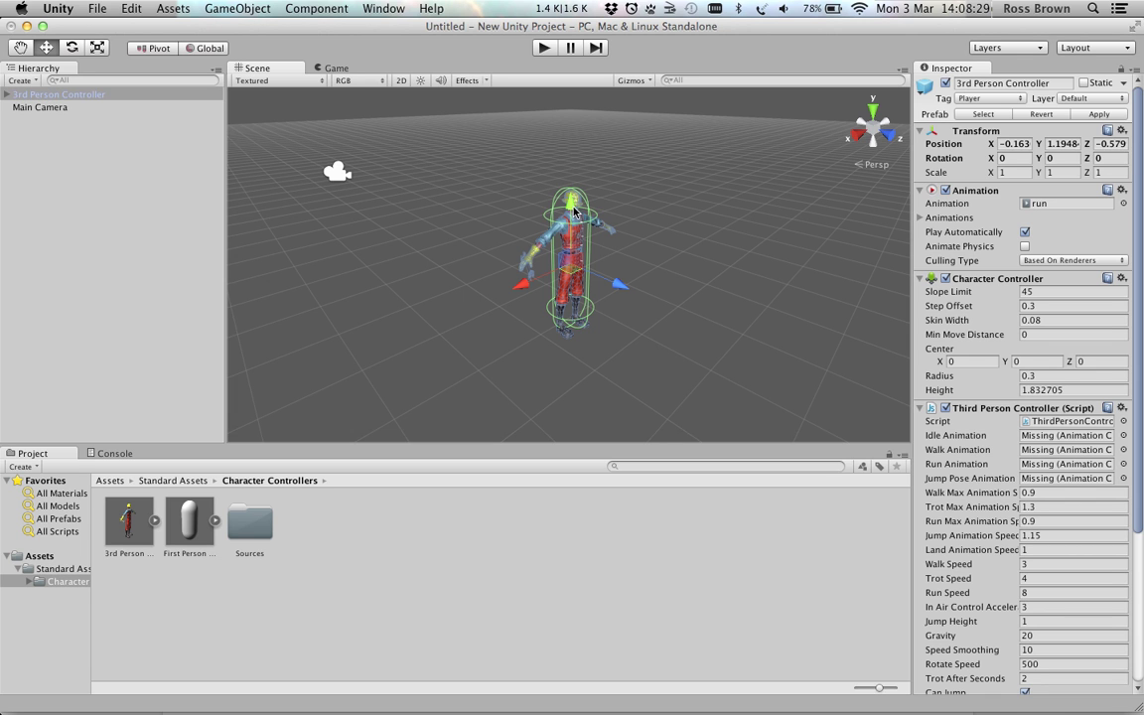
{"action": "left_click_drag", "start_coordinate": [573, 212], "coordinate": [572, 179]}
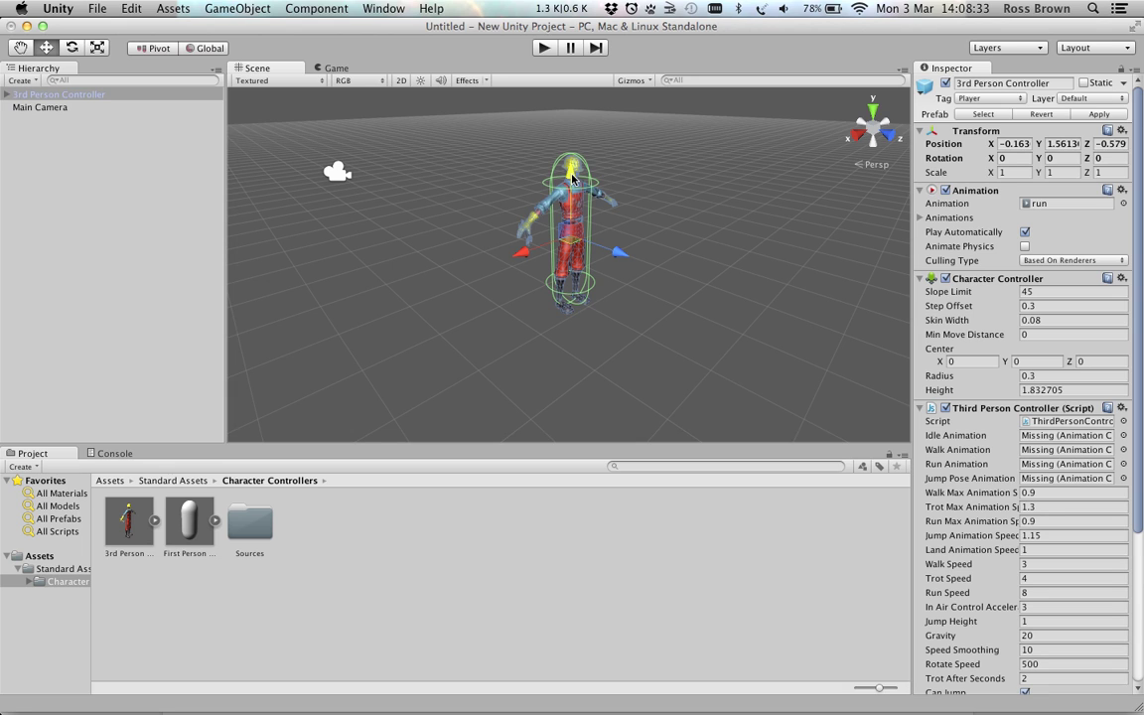
{"action": "left_click", "coordinate": [602, 329]}
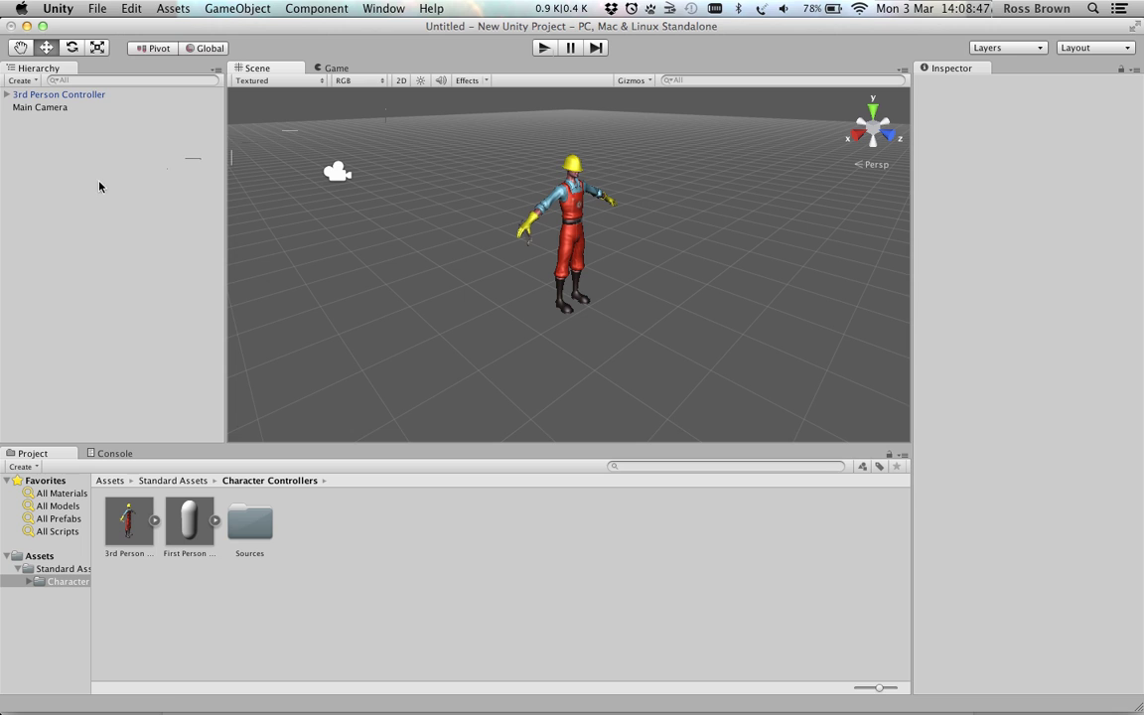
Step: Create a terrain and move its corner beneath the character, to about X -1.95 and Z -1.59
{"action": "left_click", "coordinate": [29, 81]}
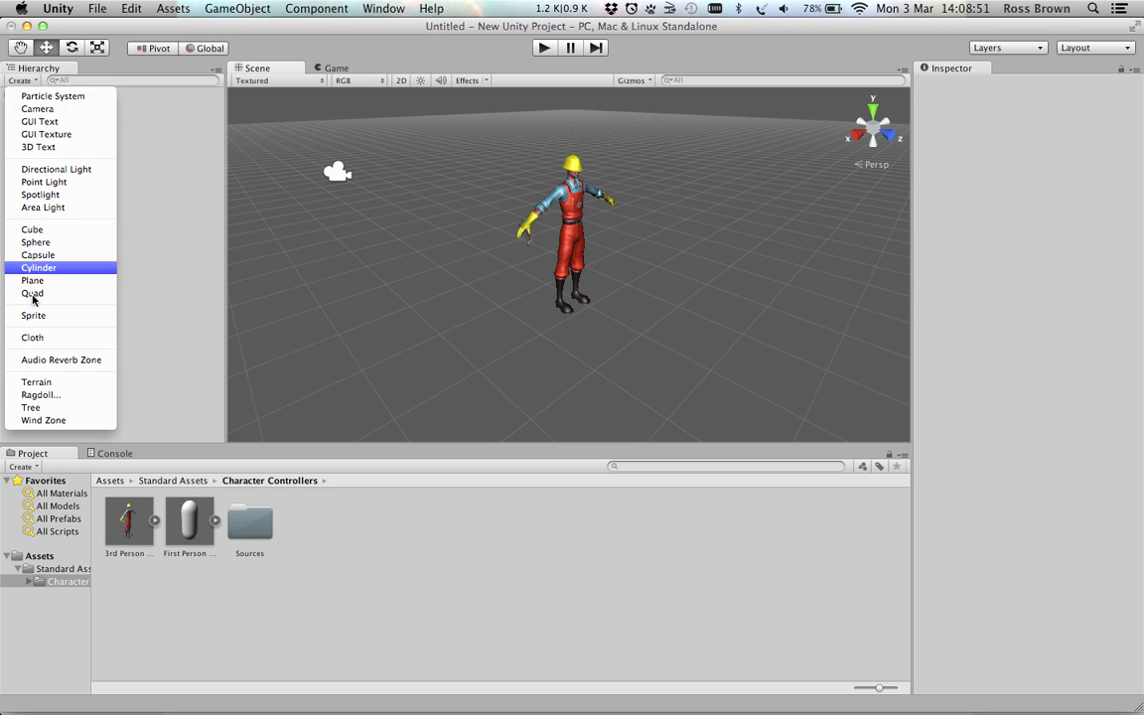
{"action": "left_click", "coordinate": [44, 383]}
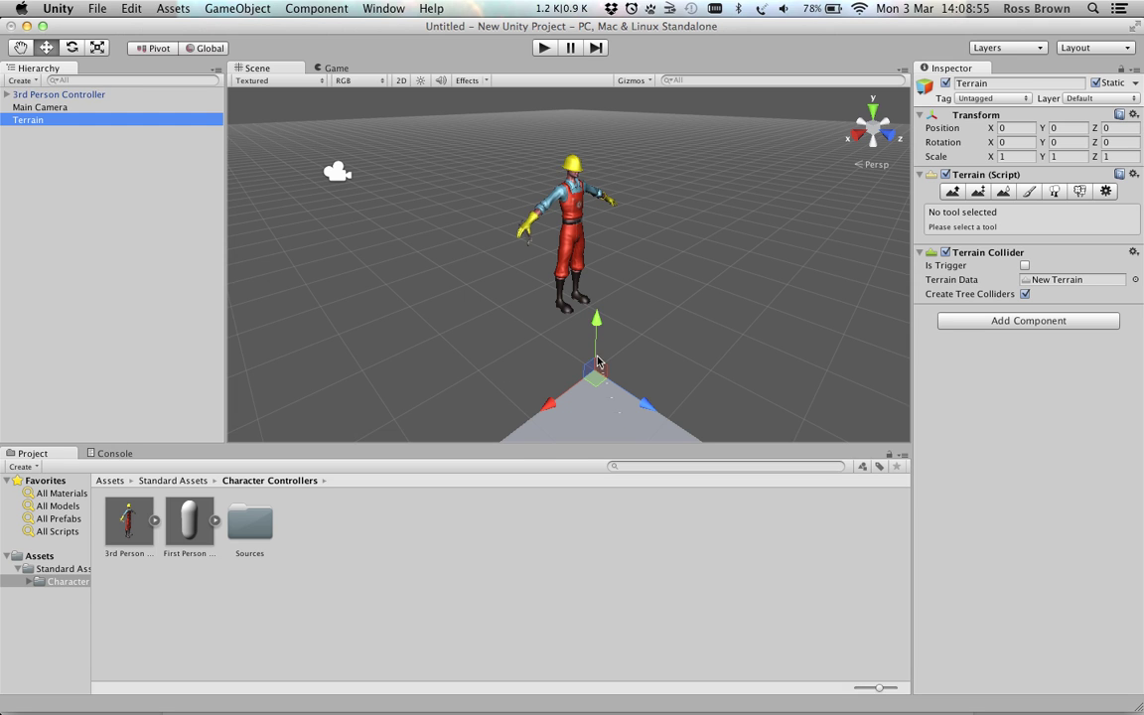
{"action": "left_click_drag", "start_coordinate": [596, 386], "coordinate": [599, 264]}
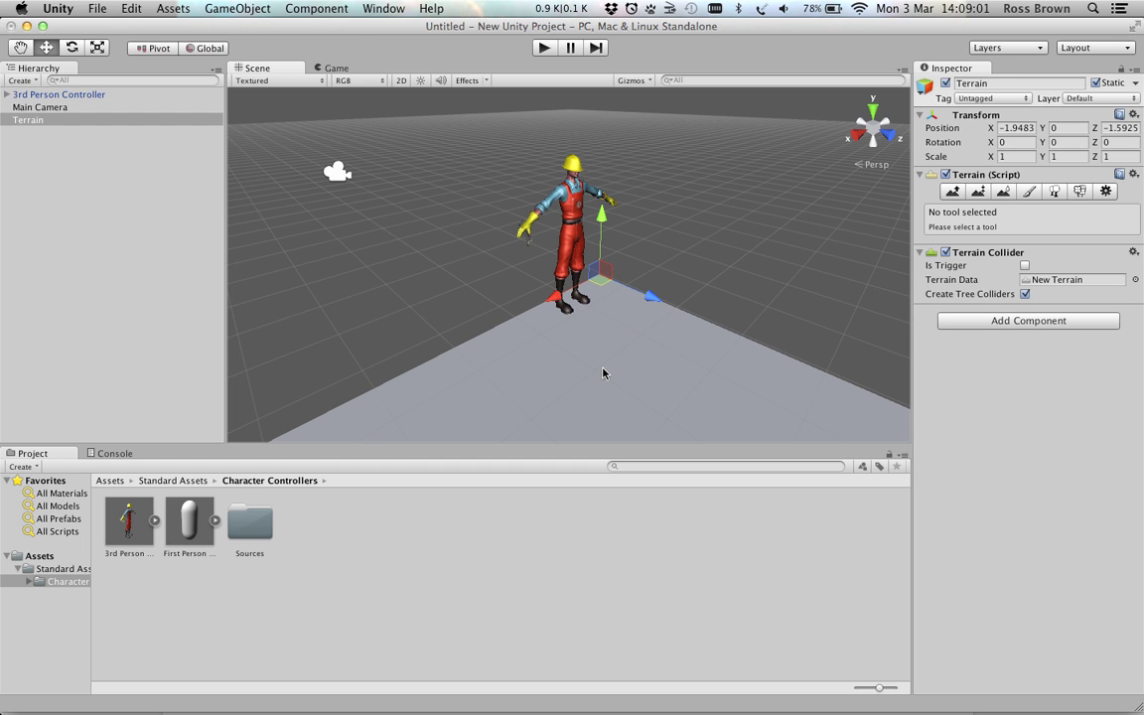
Step: Play-test the scene by running the character around the terrain in several directions, and stop the game
{"action": "left_click", "coordinate": [543, 48]}
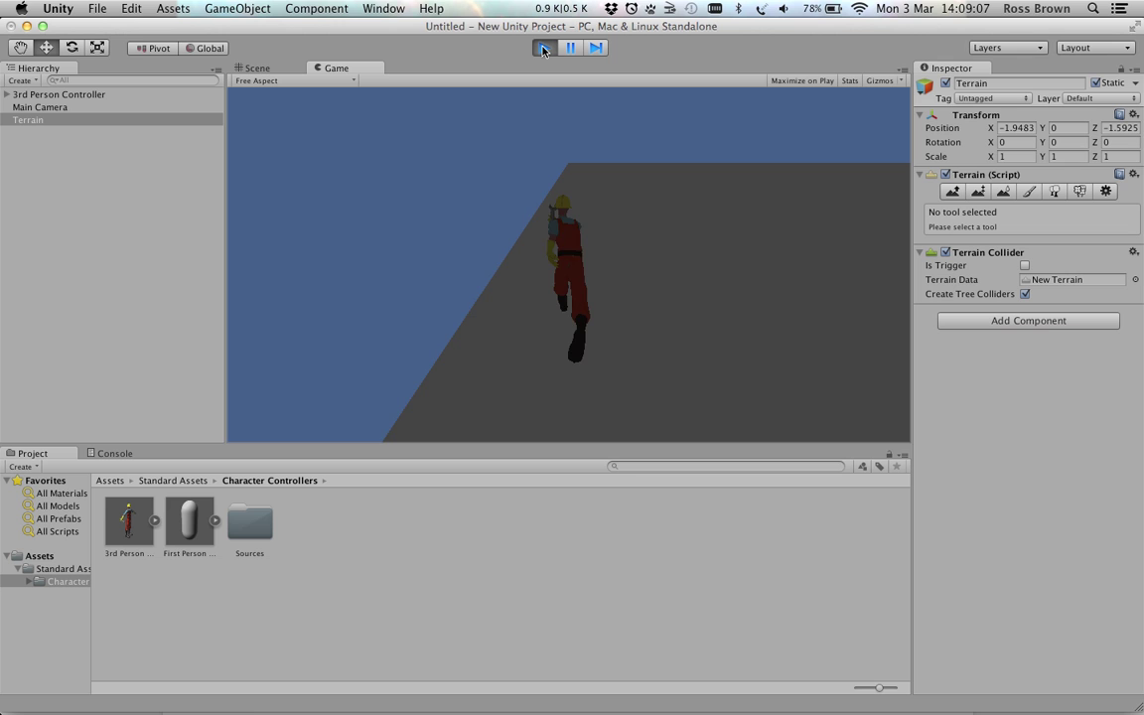
{"action": "key", "text": "Right"}
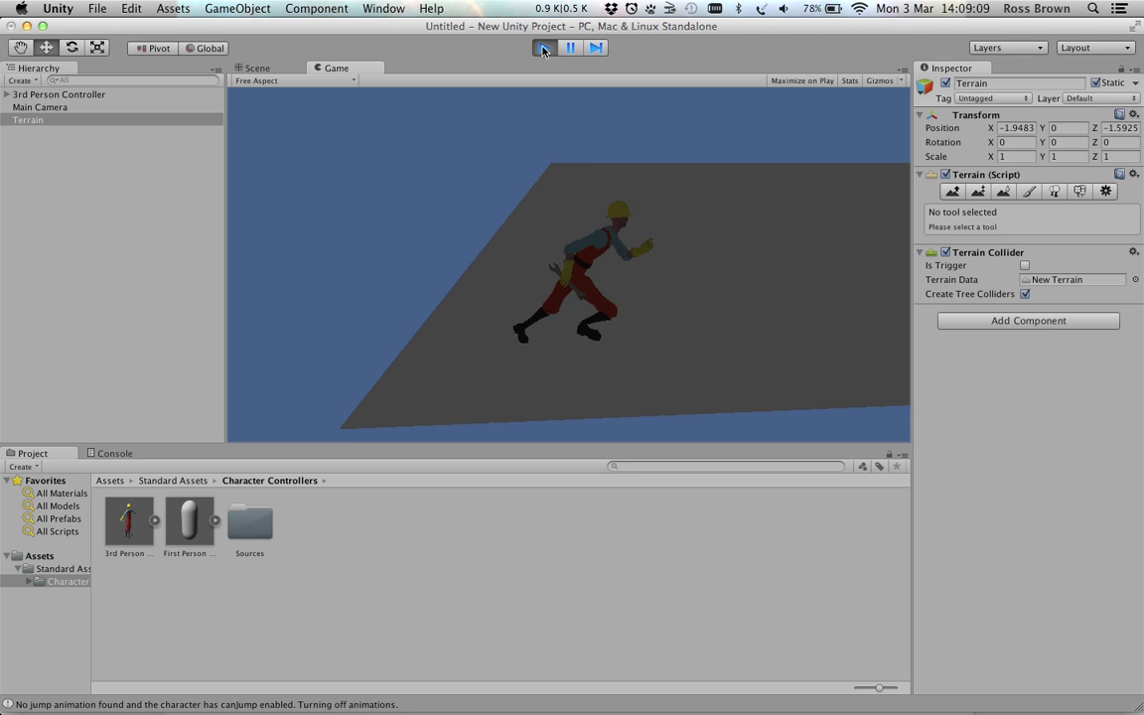
{"action": "key", "text": "Left"}
{"action": "key", "text": "Up"}
{"action": "key", "text": "Right"}
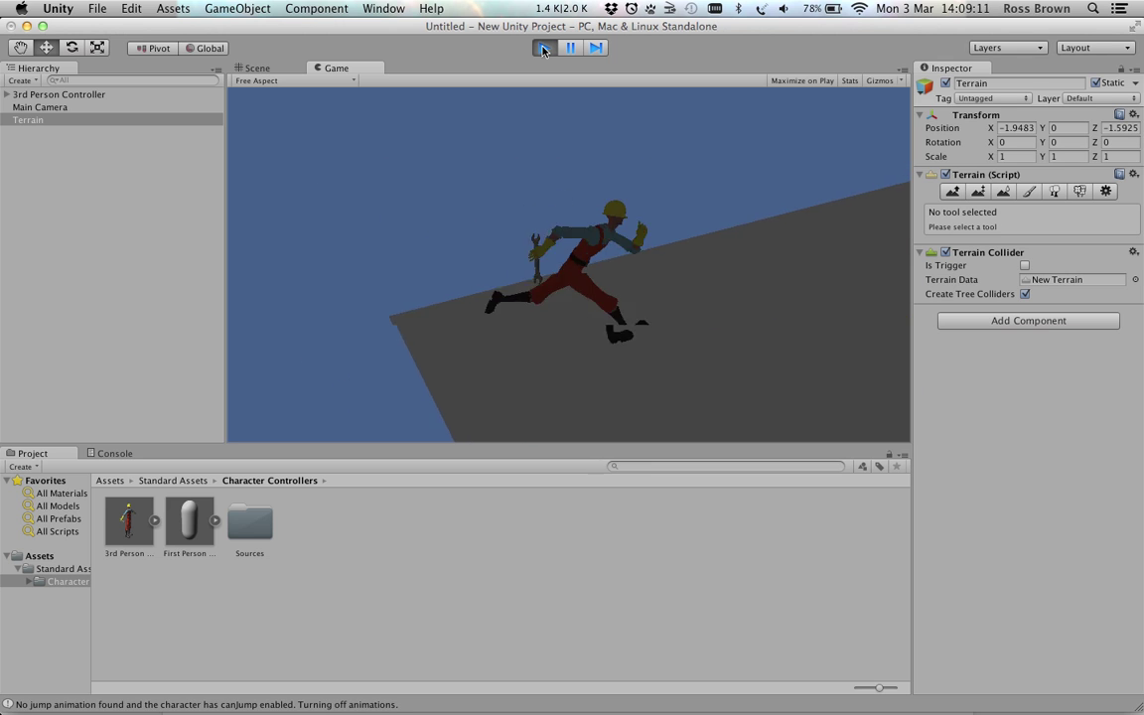
{"action": "key", "text": "Up"}
{"action": "key", "text": "Right"}
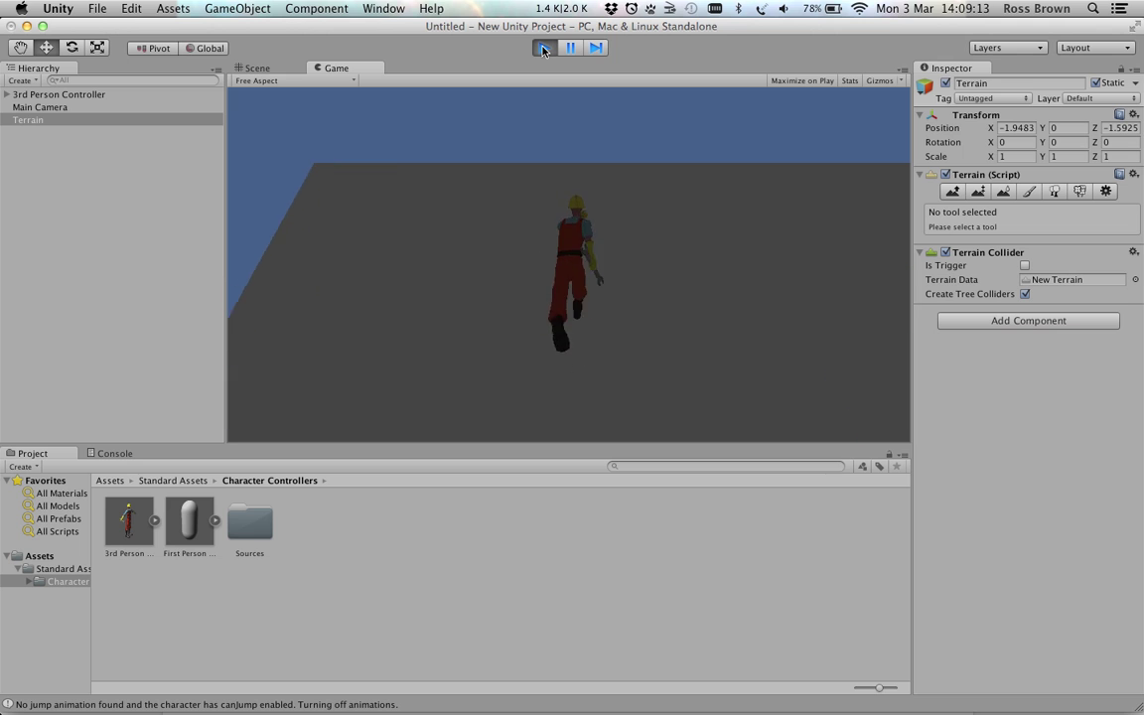
{"action": "key", "text": "Up"}
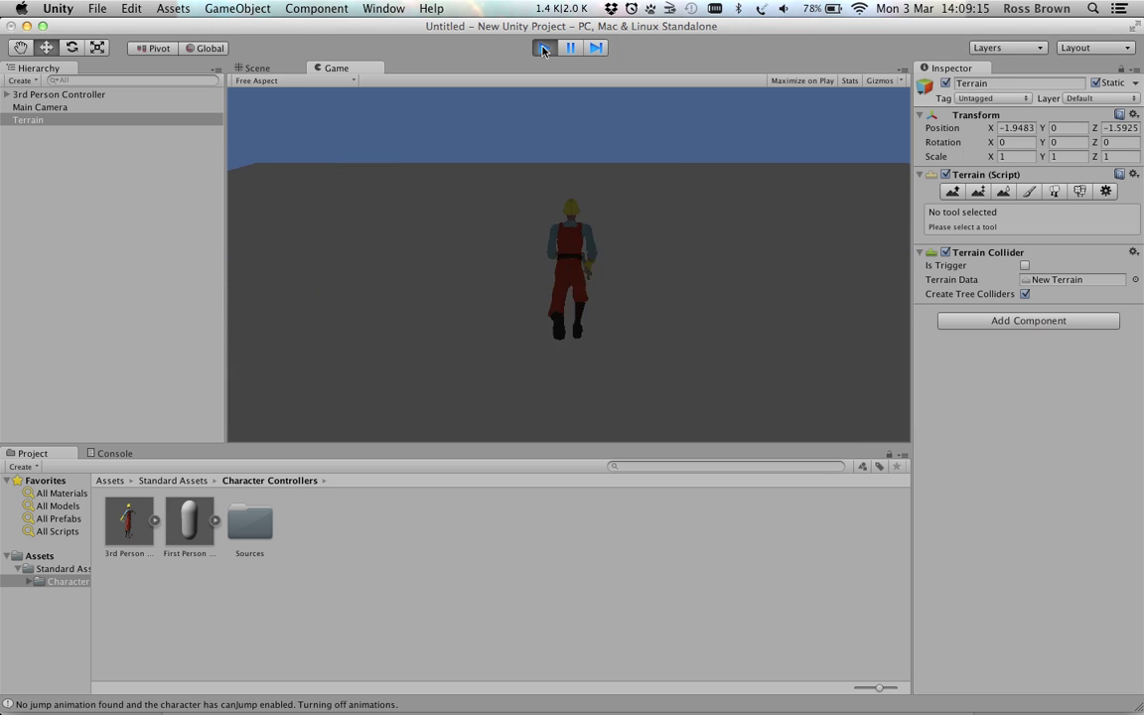
{"action": "key", "text": "Left"}
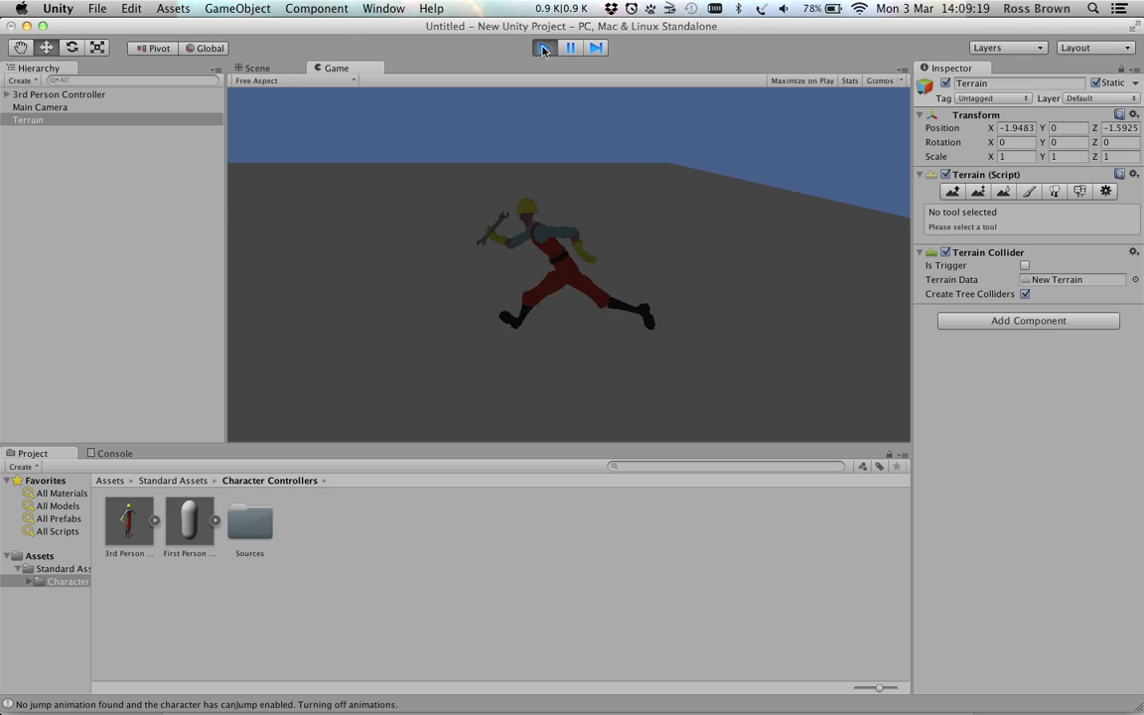
{"action": "key", "text": "Up"}
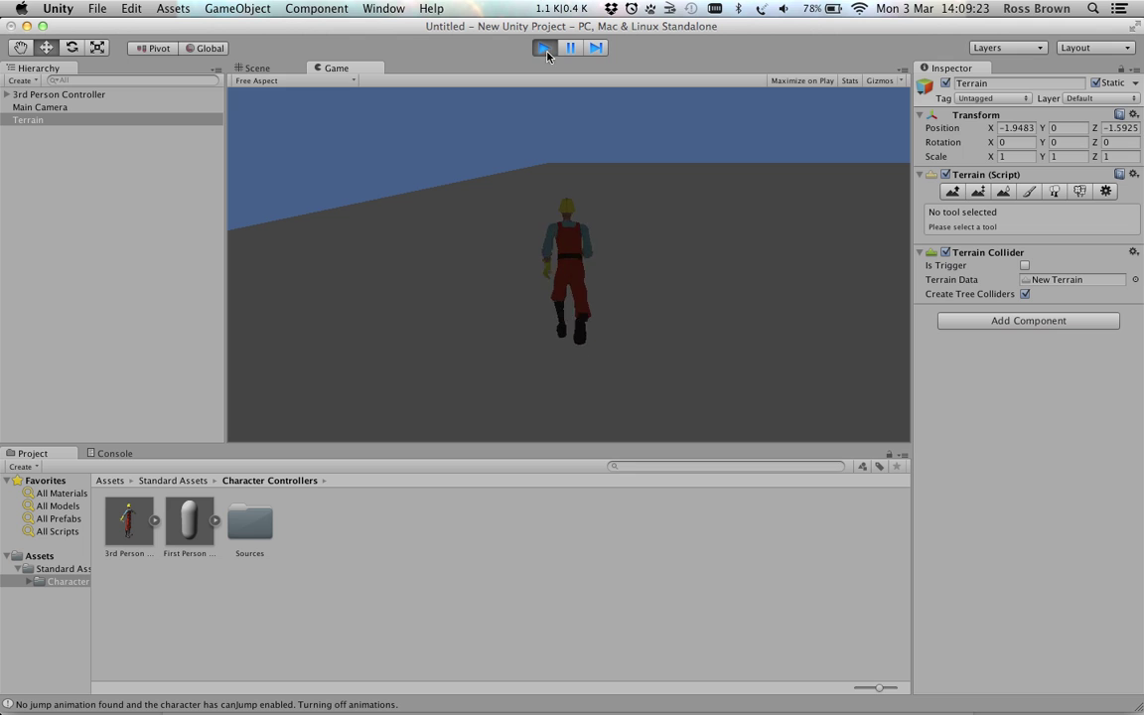
{"action": "left_click", "coordinate": [545, 50]}
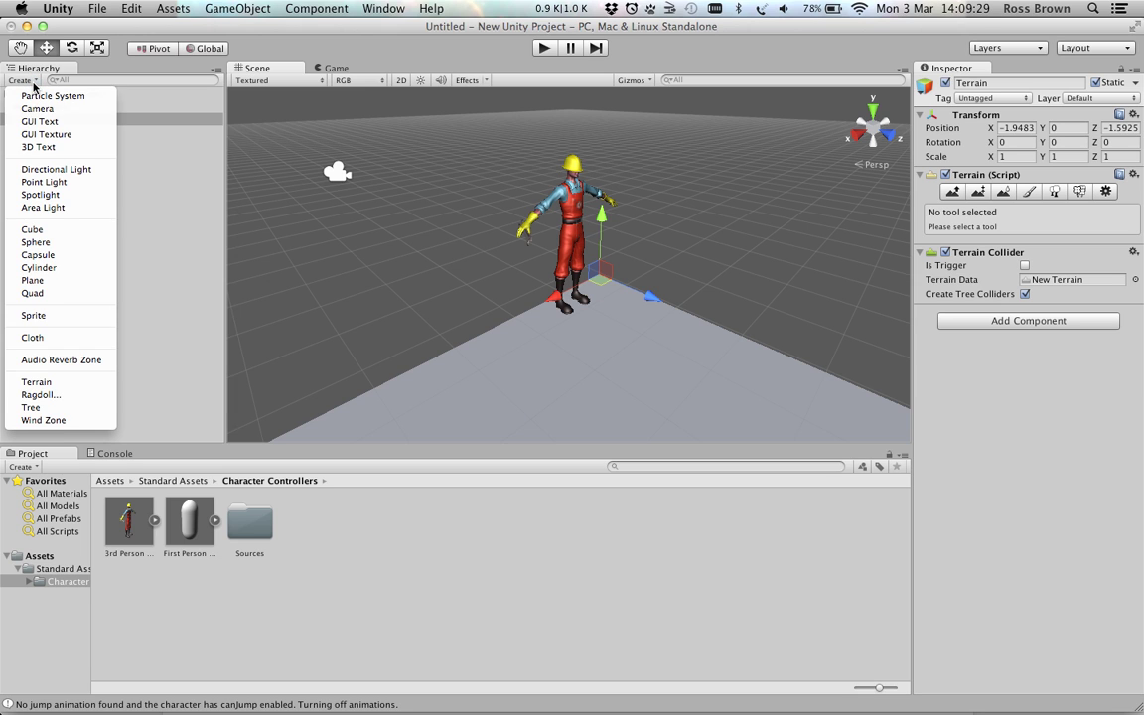
Step: Add a directional light and set its position to X 100, Y 100, Z -100
{"action": "left_click", "coordinate": [46, 171]}
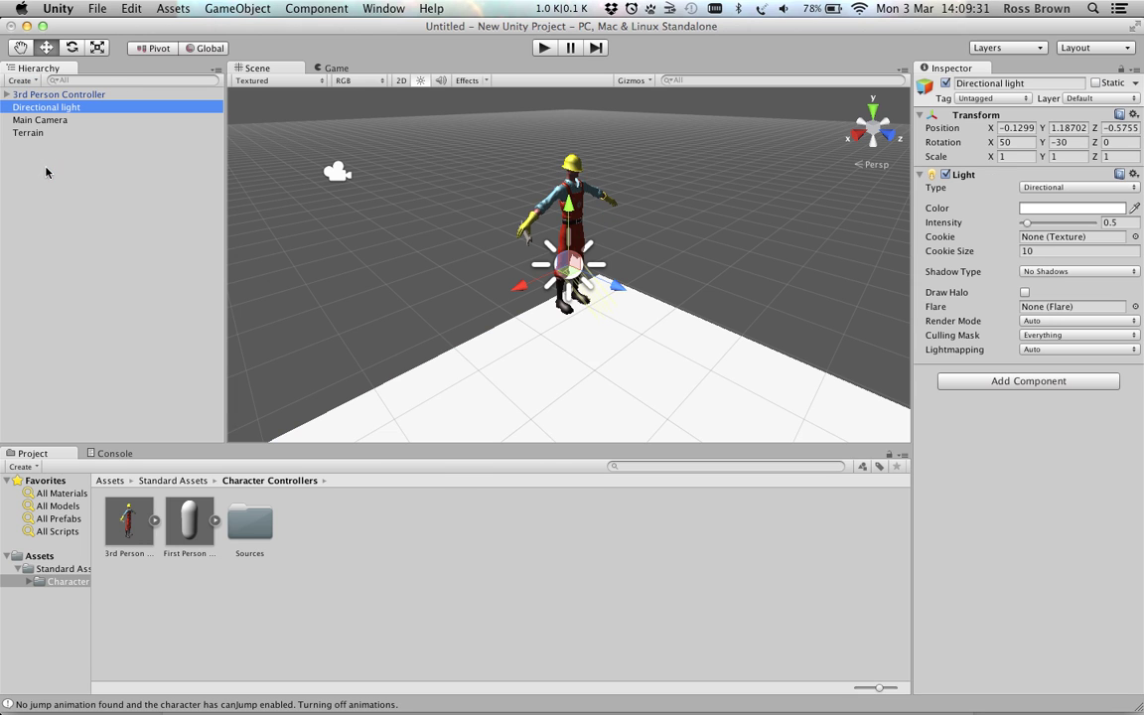
{"action": "left_click", "coordinate": [1014, 128]}
{"action": "type", "text": "100"}
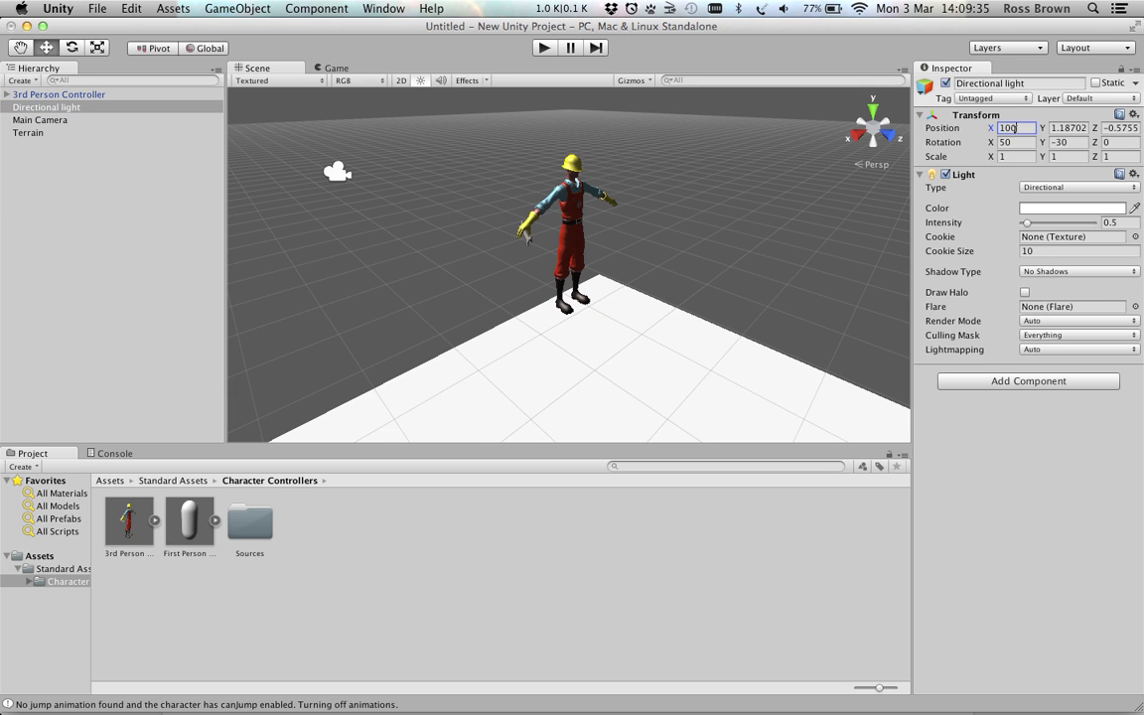
{"action": "left_click", "coordinate": [1069, 128]}
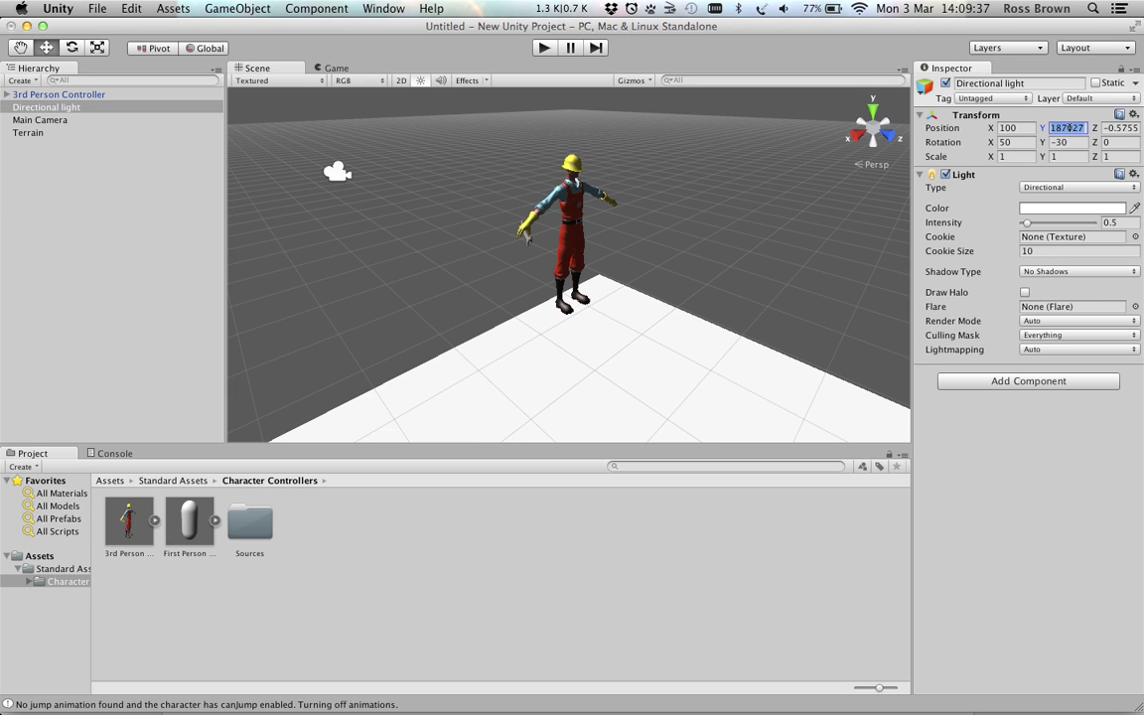
{"action": "type", "text": "1.10"}
{"action": "left_click", "coordinate": [1116, 128]}
{"action": "type", "text": "-100"}
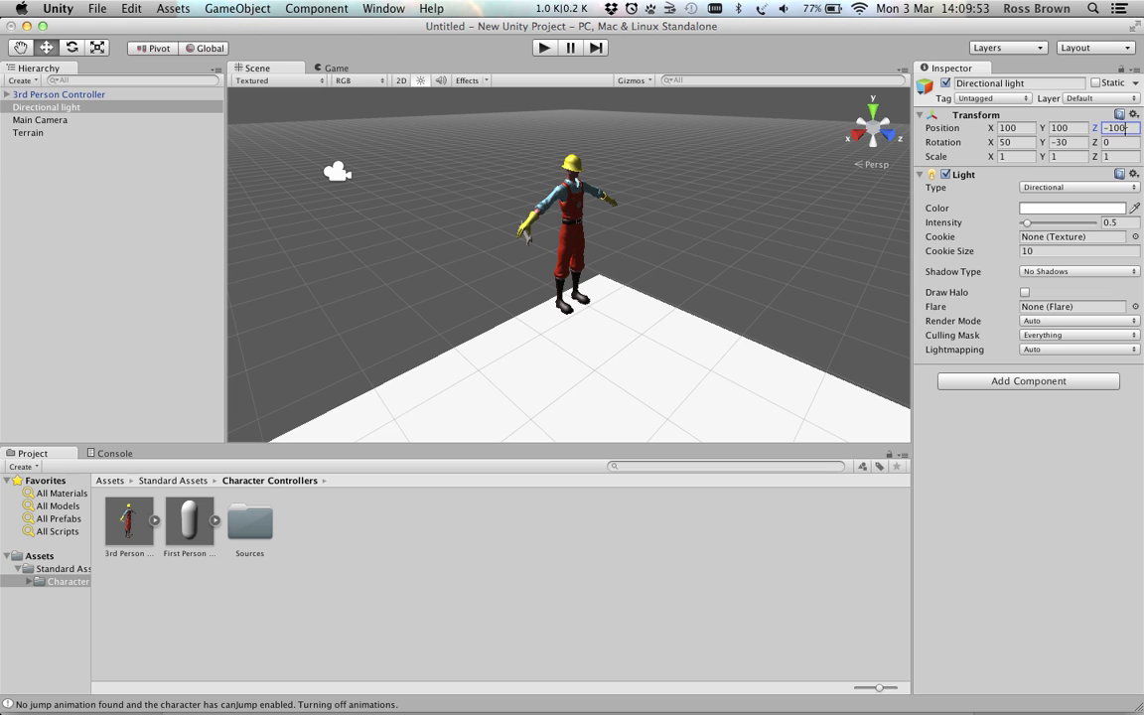
Step: Play-test the lit scene by running the character forward and turning both ways on the terrain, and stop the game
{"action": "left_click", "coordinate": [544, 48]}
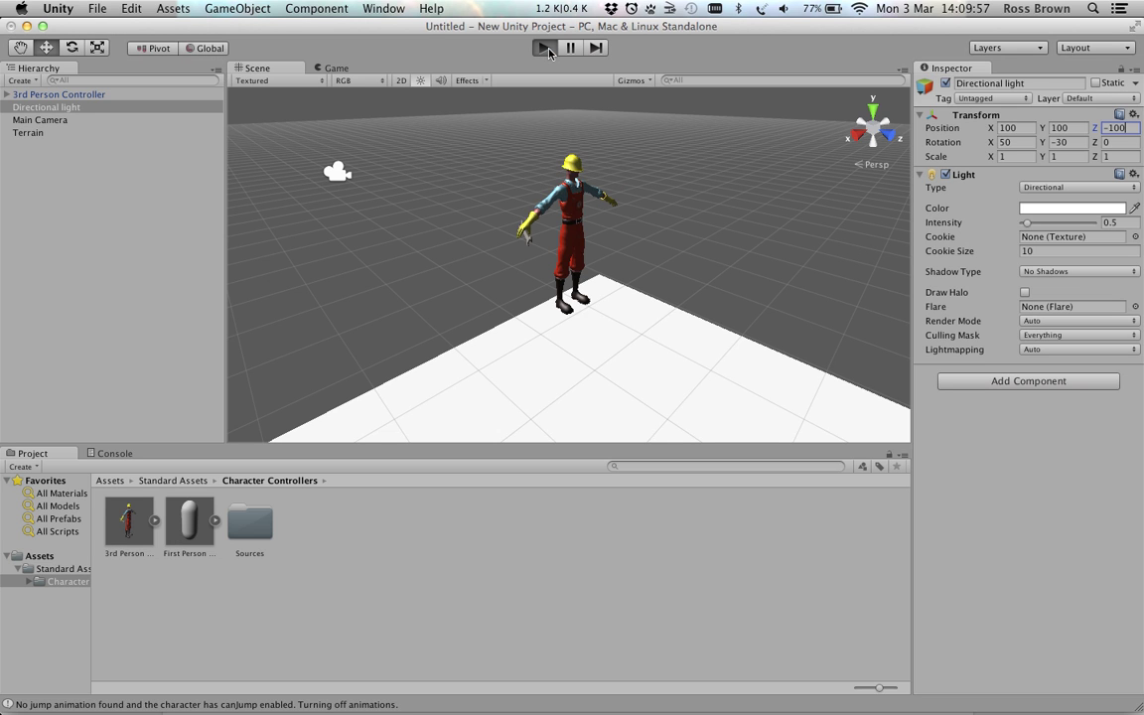
{"action": "key", "text": "Up"}
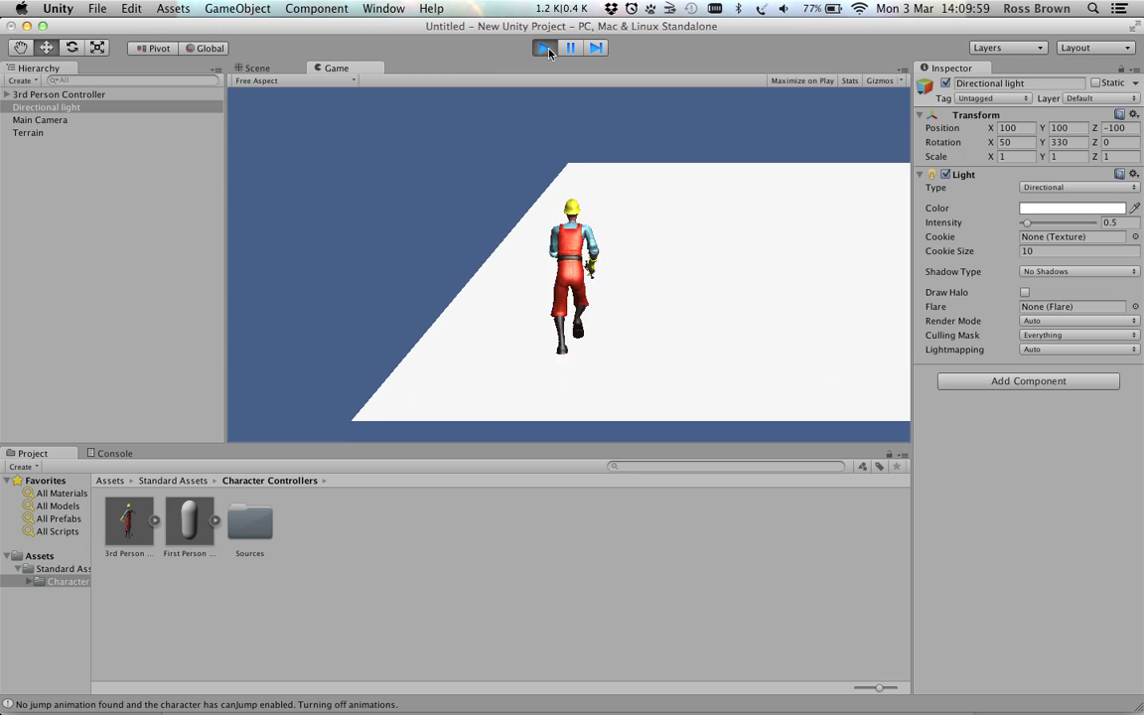
{"action": "key", "text": "Right"}
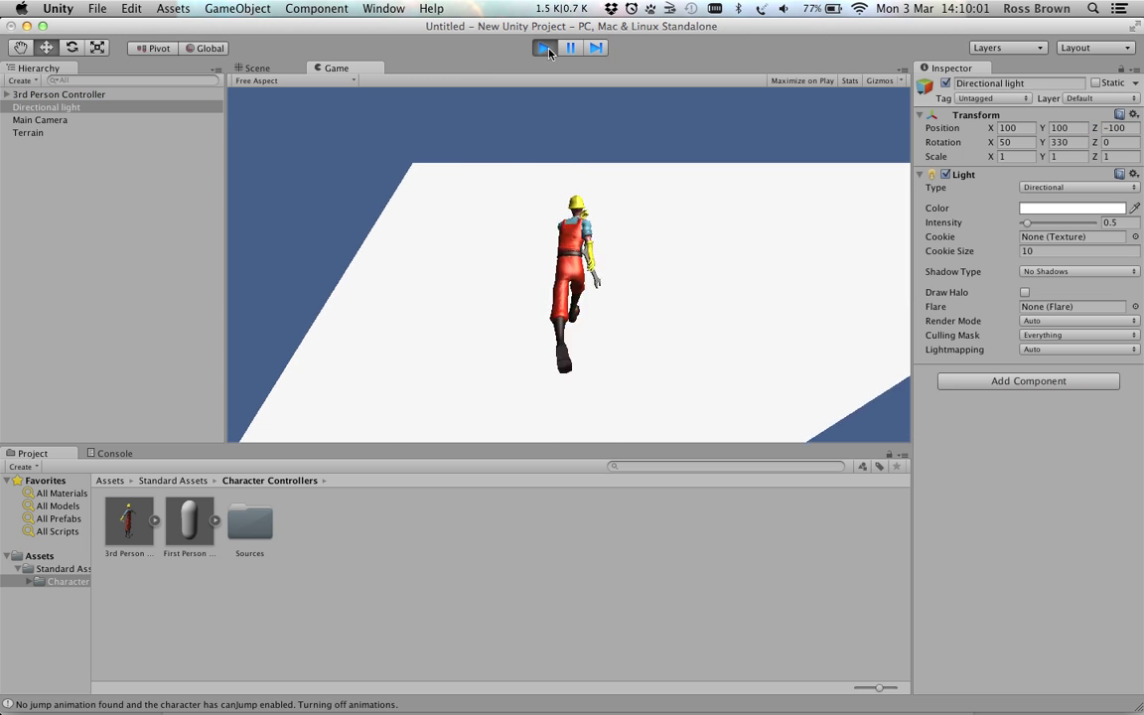
{"action": "key", "text": "Left"}
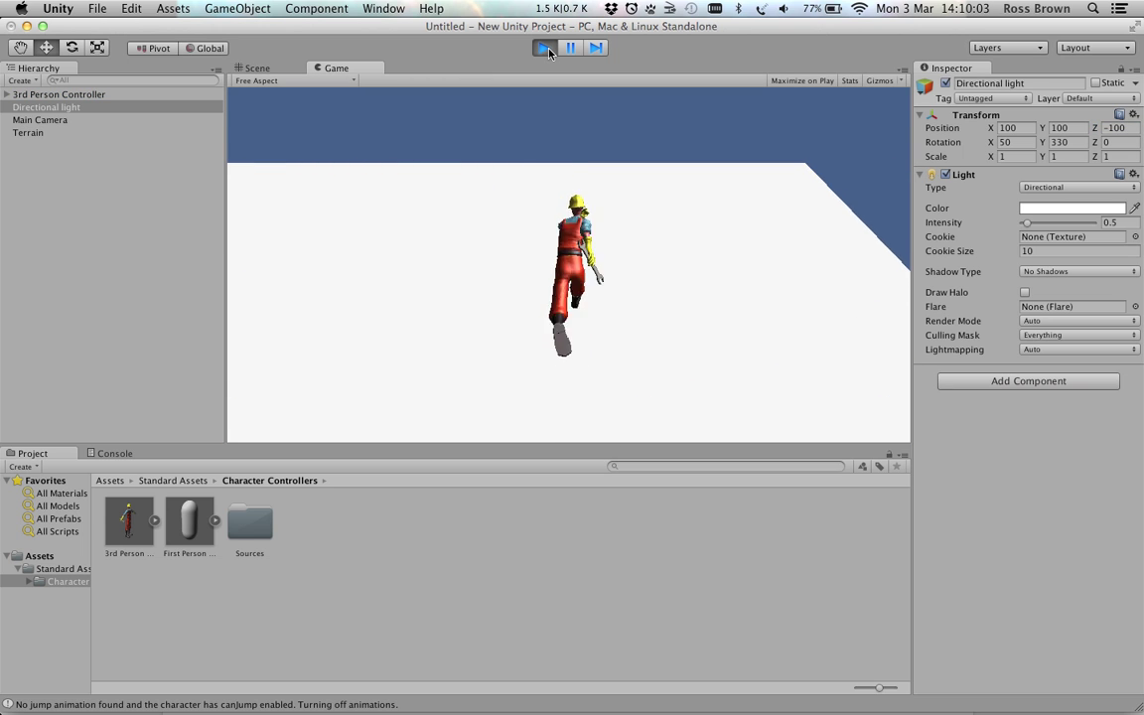
{"action": "key", "text": "Right"}
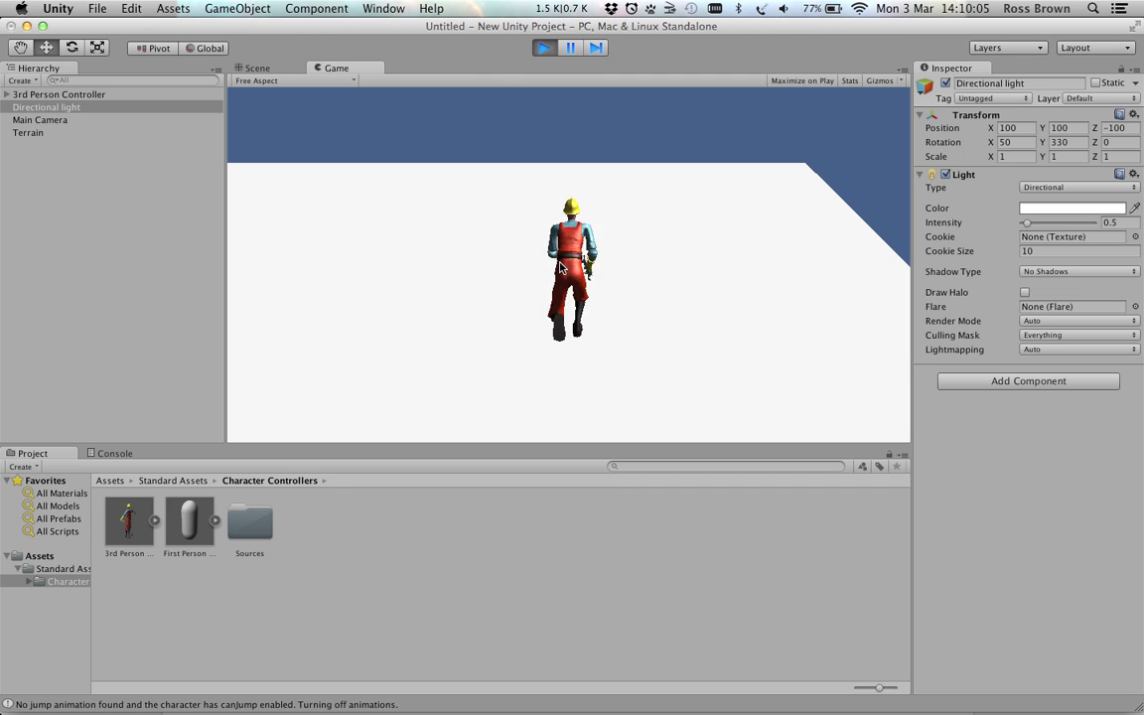
{"action": "key", "text": "Right"}
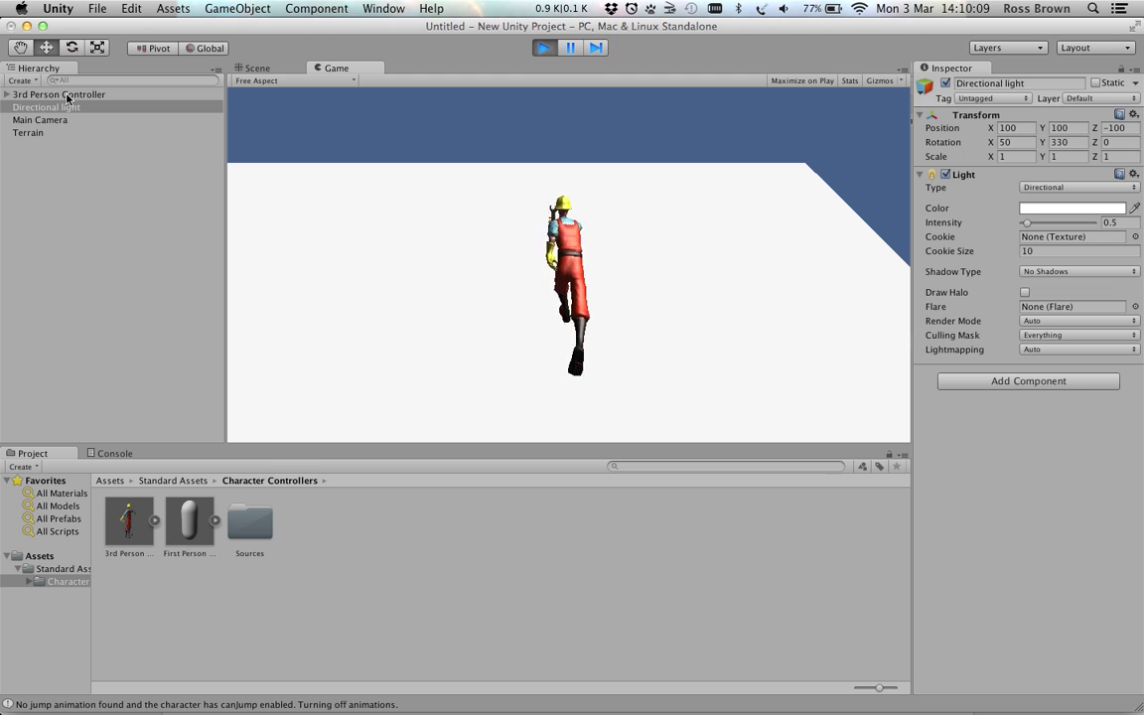
{"action": "left_click", "coordinate": [542, 48]}
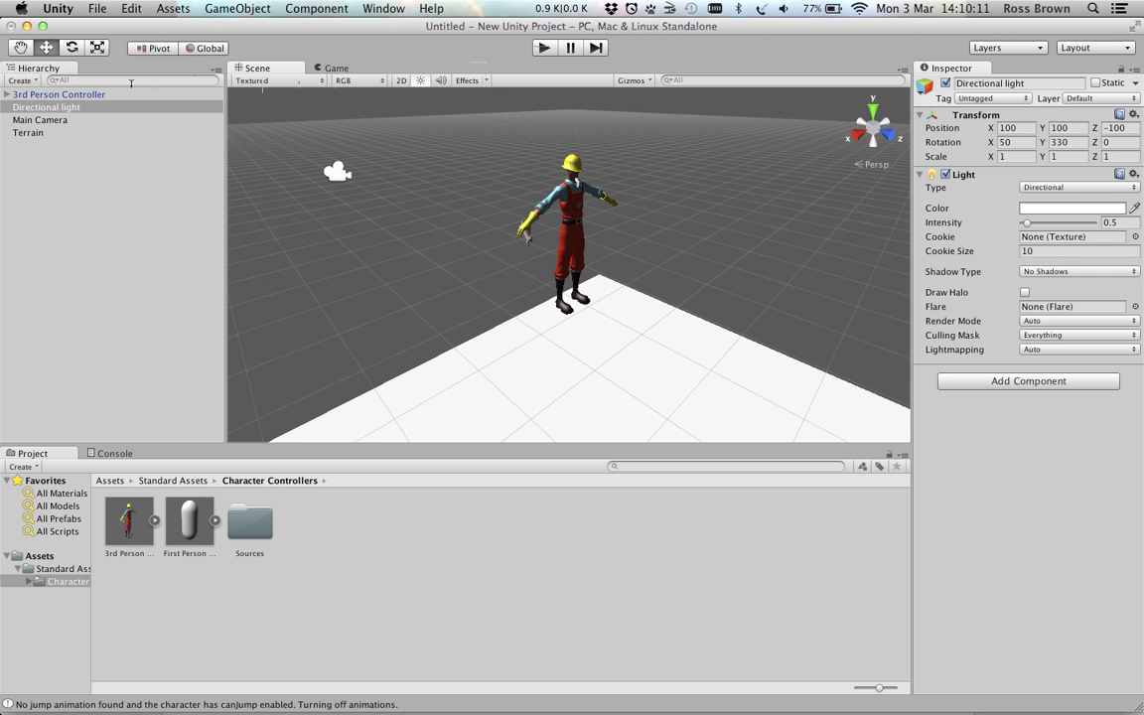
Step: Assign the idle clip to Idle Animation and the walk clip to Walk Animation in the 3rd Person Controller's script
{"action": "left_click", "coordinate": [83, 96]}
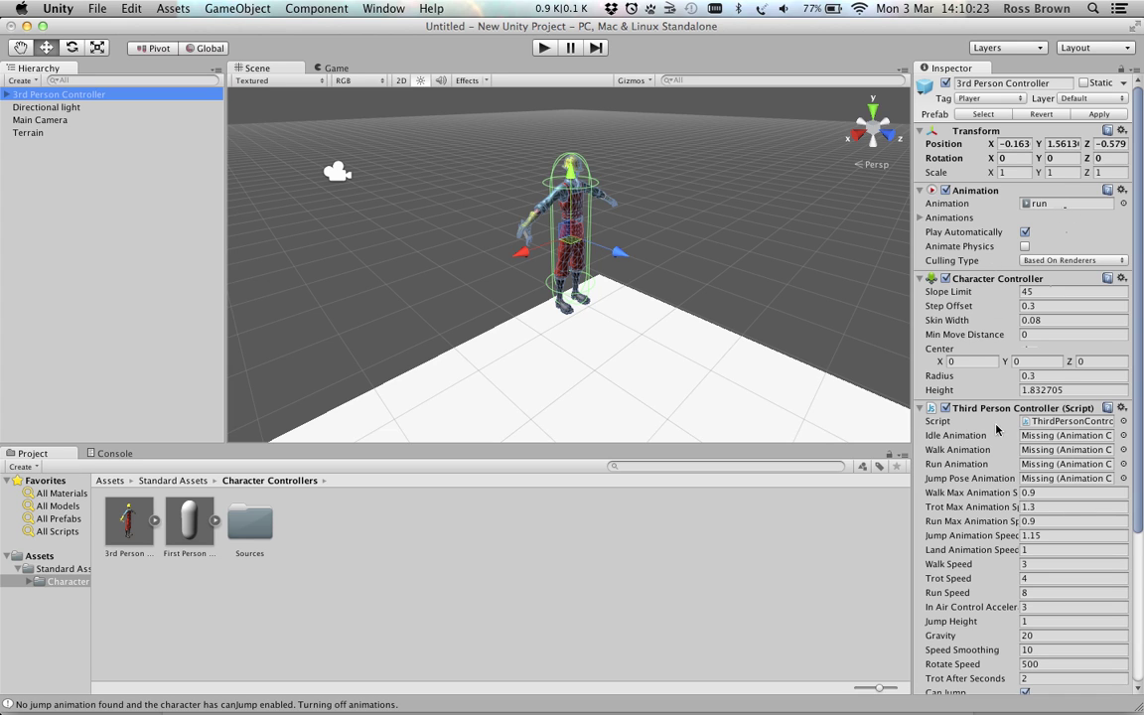
{"action": "left_click", "coordinate": [1123, 439]}
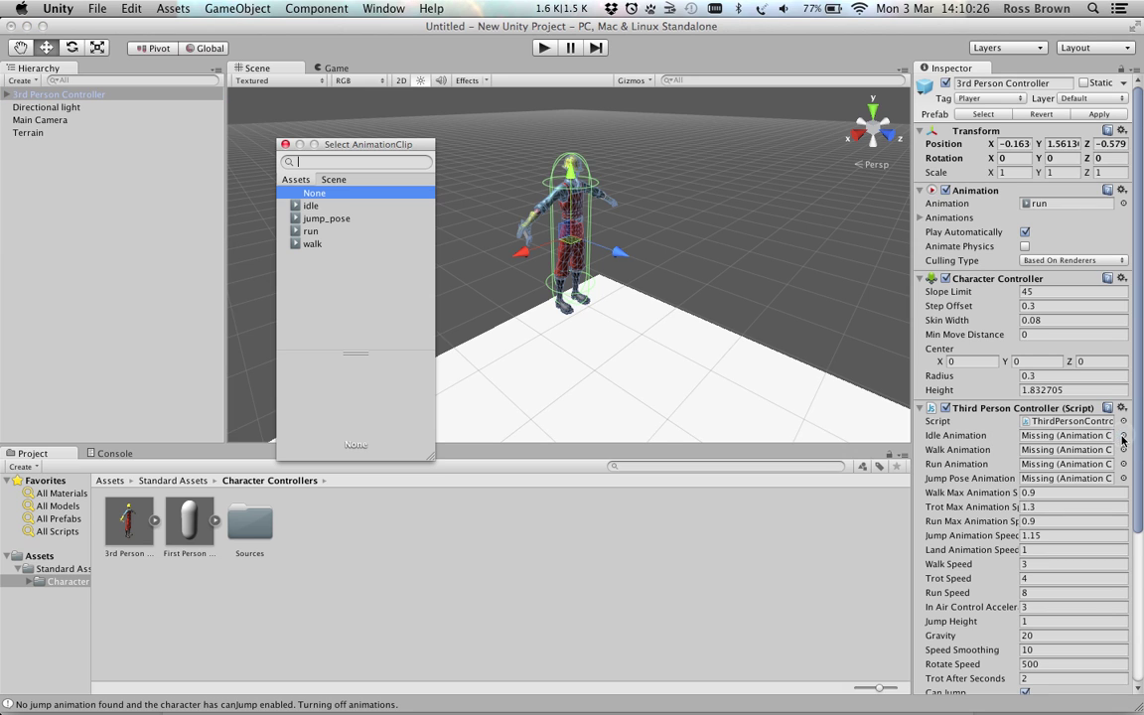
{"action": "left_click", "coordinate": [303, 205]}
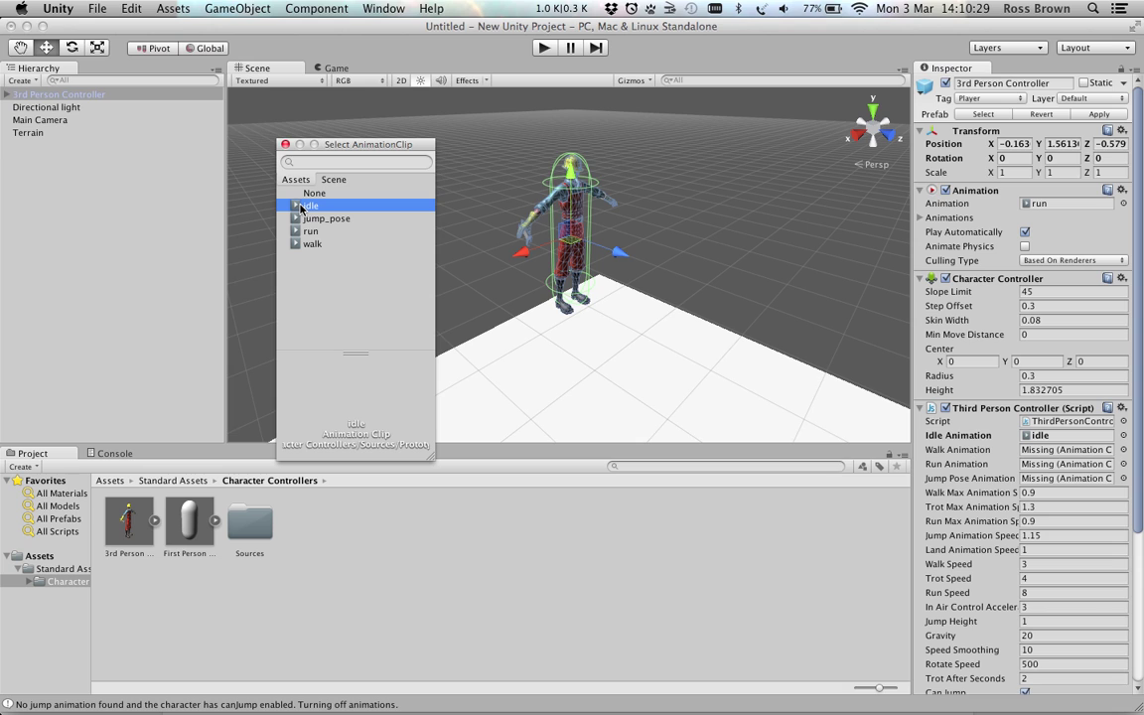
{"action": "left_click", "coordinate": [286, 145]}
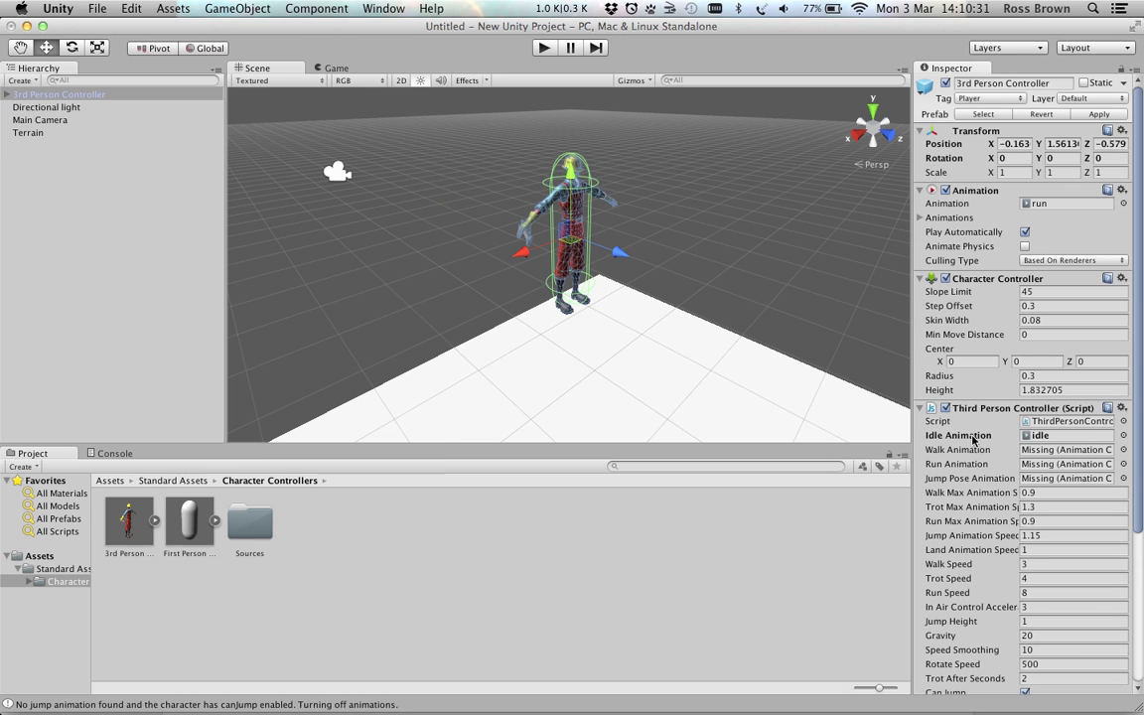
{"action": "left_click", "coordinate": [1122, 448]}
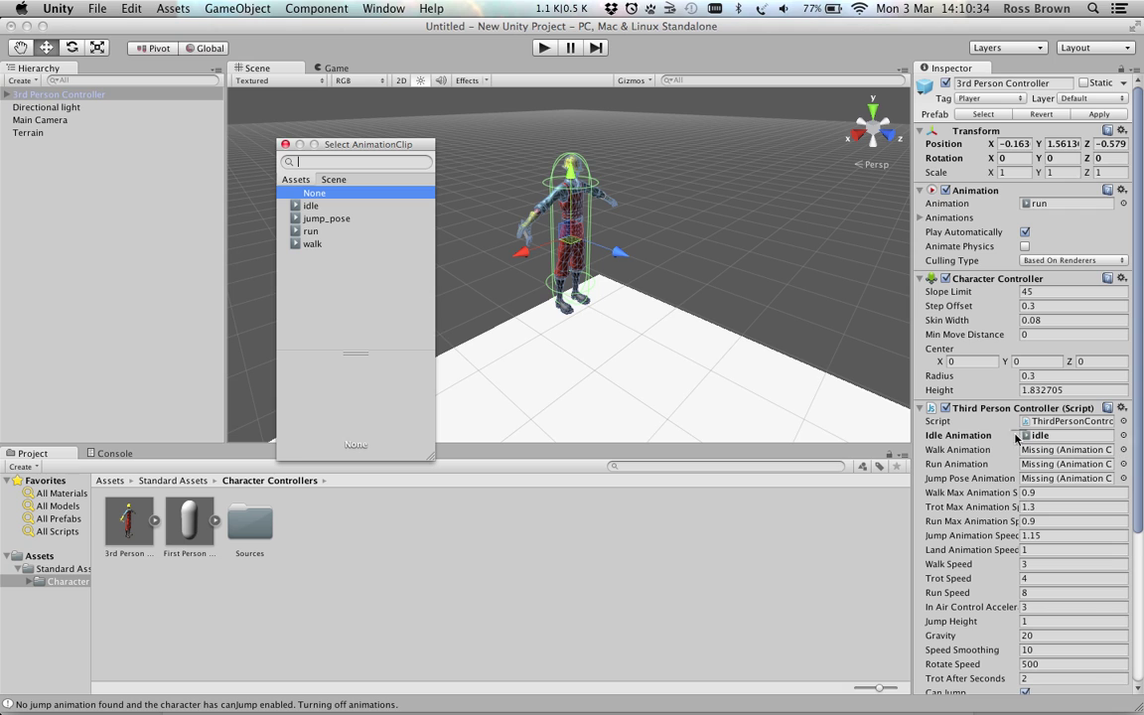
{"action": "left_click", "coordinate": [298, 243]}
{"action": "left_click", "coordinate": [286, 145]}
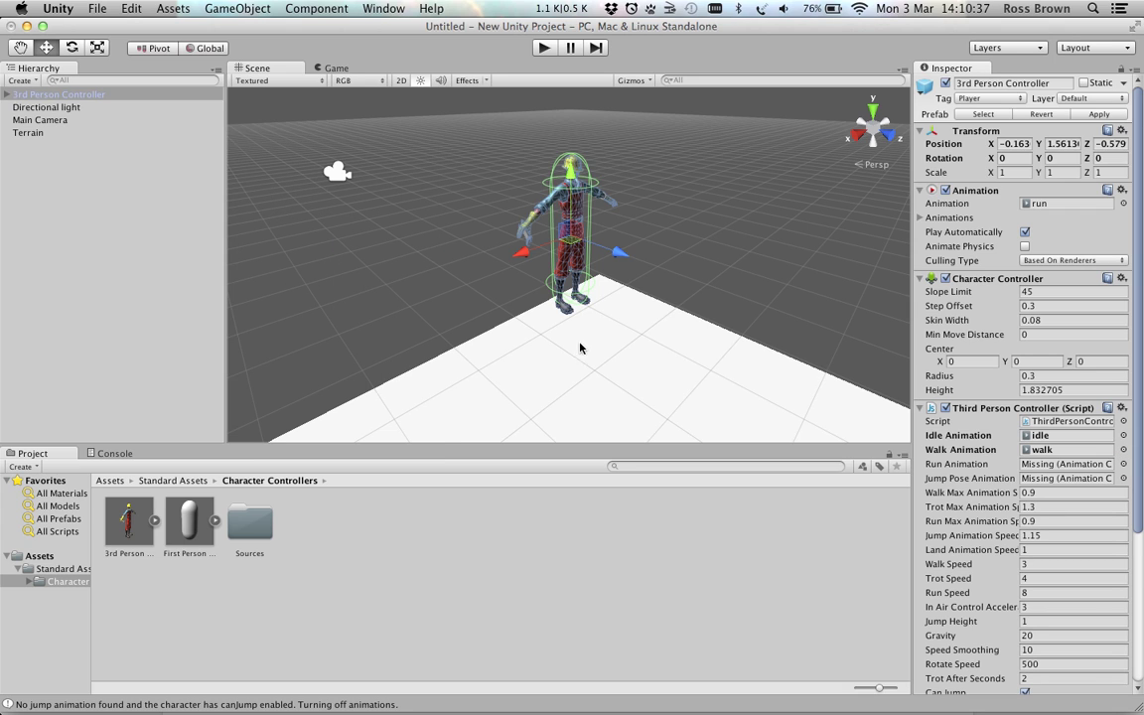
Step: Assign the run clip to Run Animation and the jump_pose clip to Jump Pose Animation in the Third Person Controller script
{"action": "left_click", "coordinate": [1122, 464]}
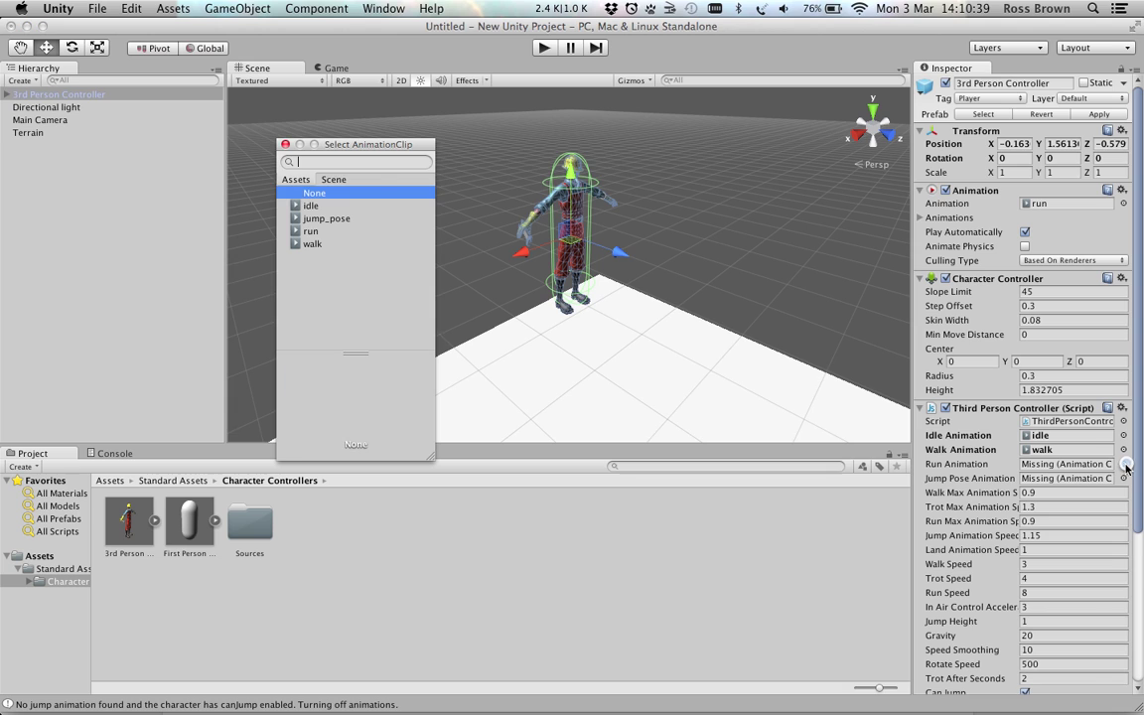
{"action": "left_click", "coordinate": [305, 231]}
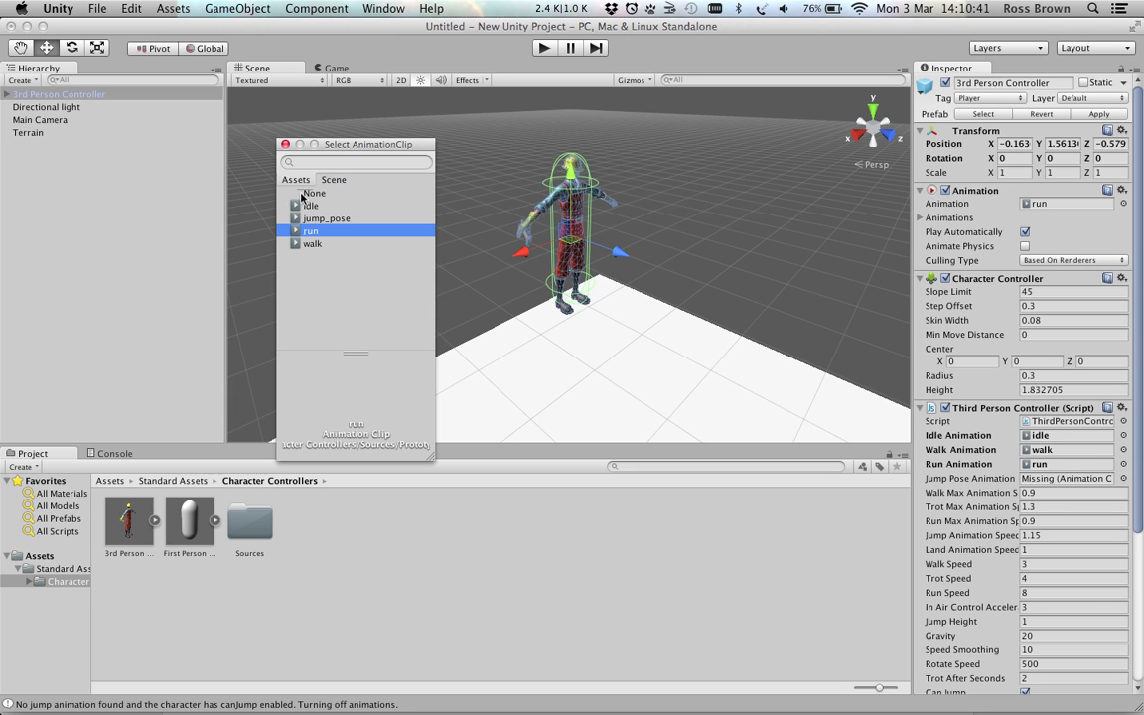
{"action": "left_click", "coordinate": [285, 144]}
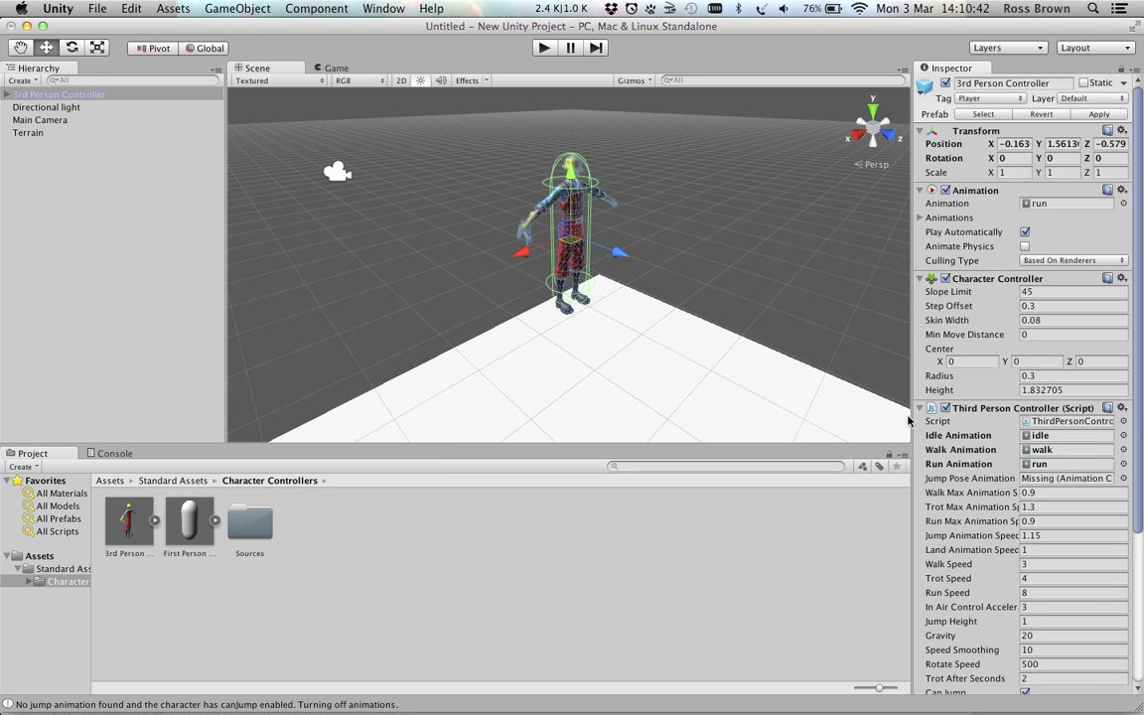
{"action": "left_click", "coordinate": [1123, 477]}
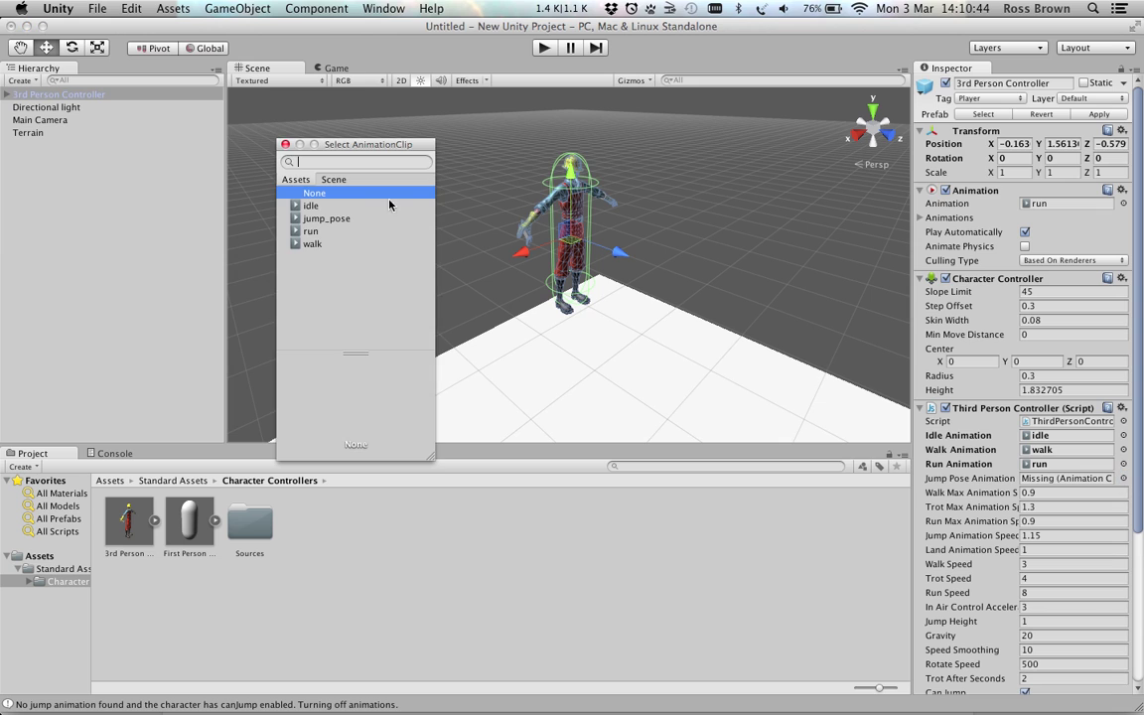
{"action": "left_click", "coordinate": [298, 218]}
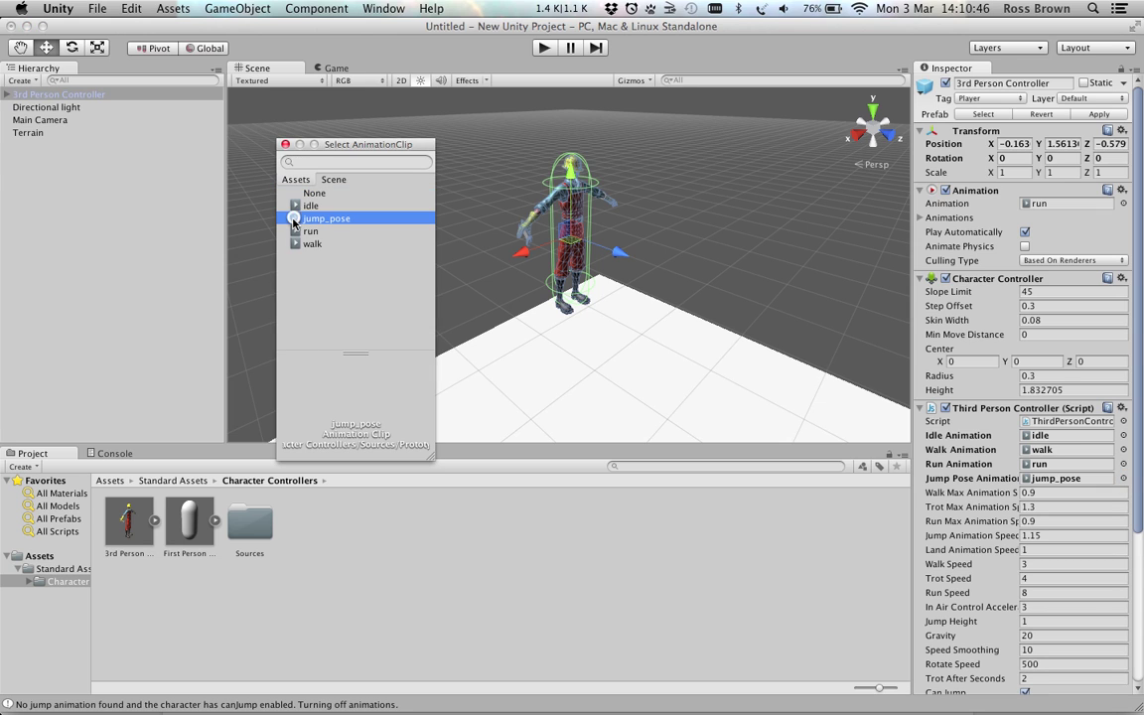
{"action": "left_click", "coordinate": [285, 144]}
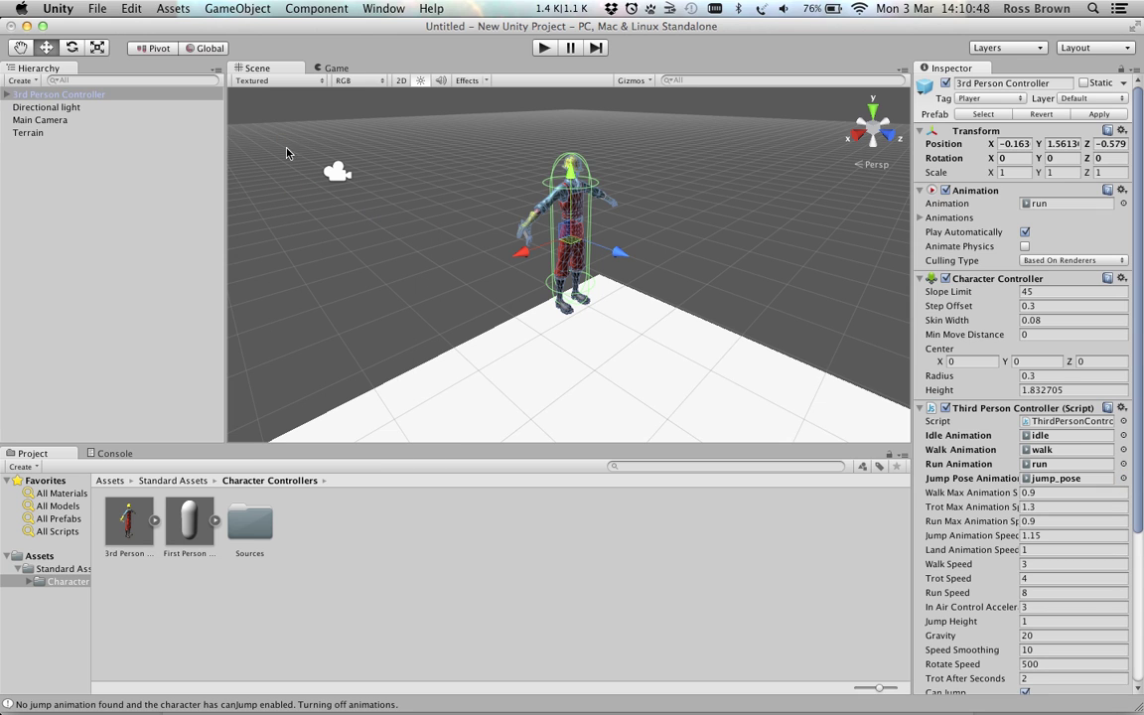
Step: Run the game and move the character across the terrain to check its idle, walk and run animations
{"action": "left_click", "coordinate": [546, 49]}
{"action": "left_click", "coordinate": [547, 48]}
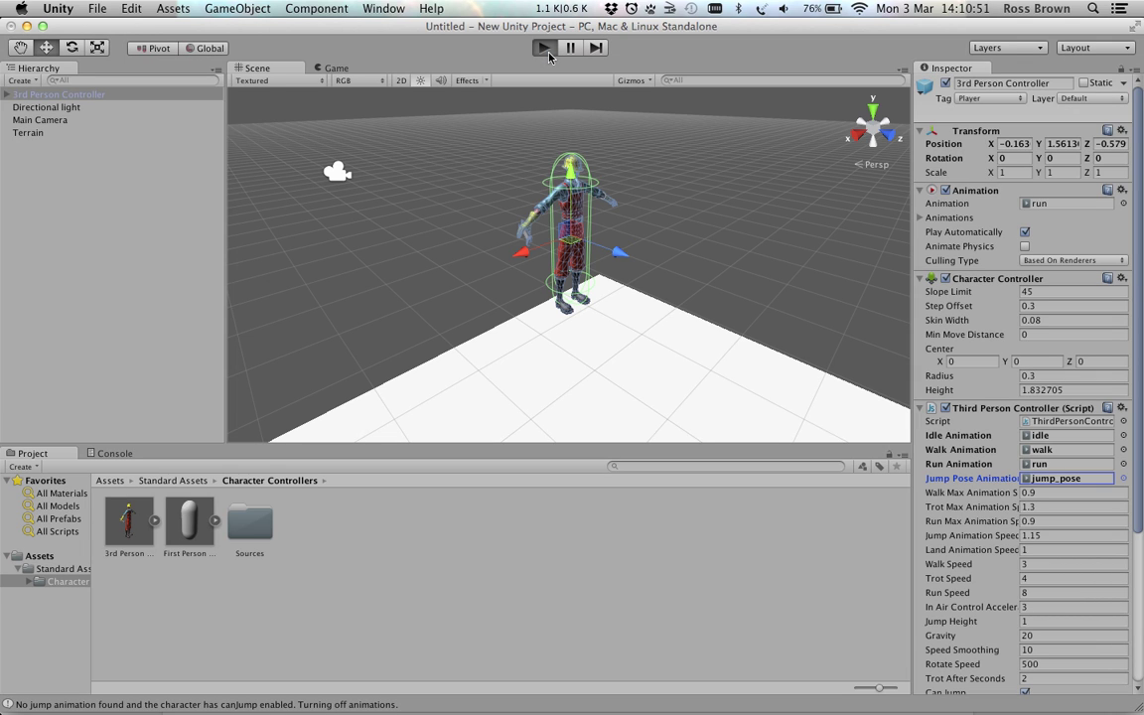
{"action": "left_click", "coordinate": [545, 48]}
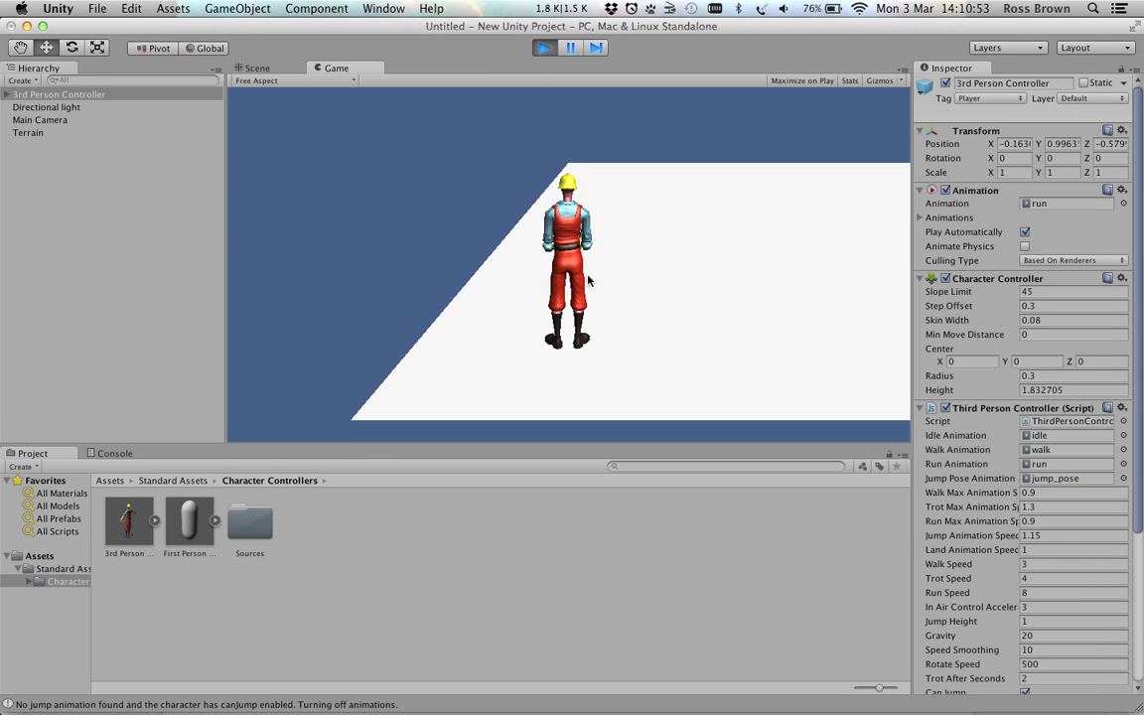
{"action": "key", "text": "Right"}
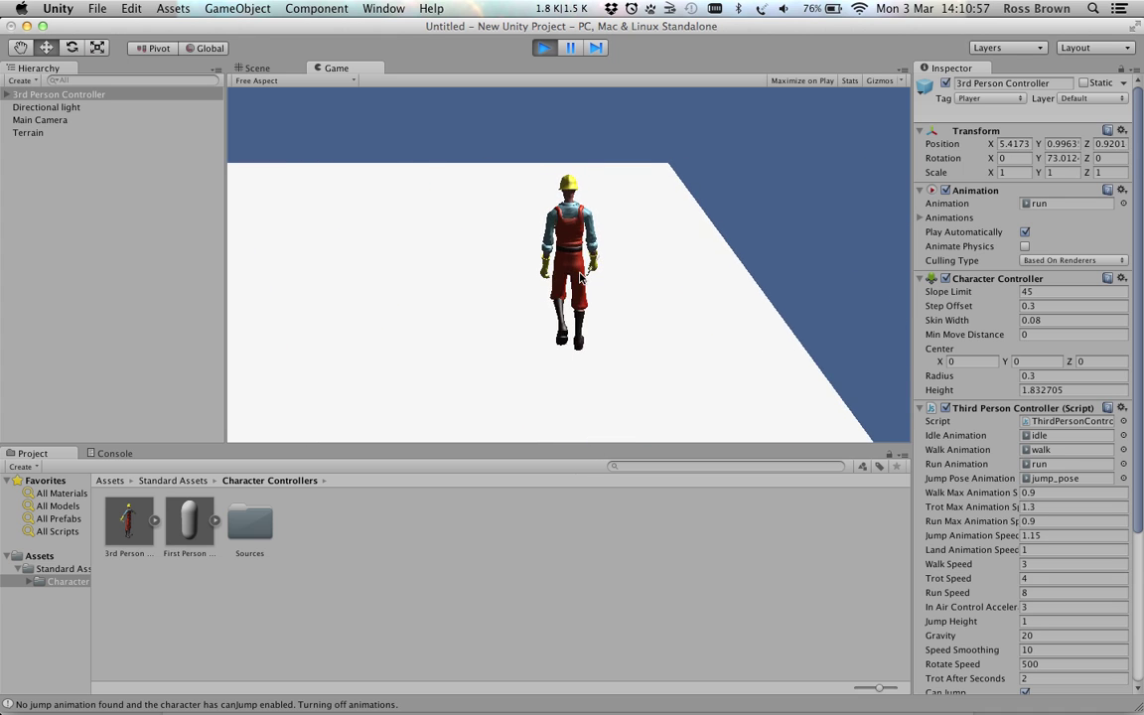
{"action": "key", "text": "Up"}
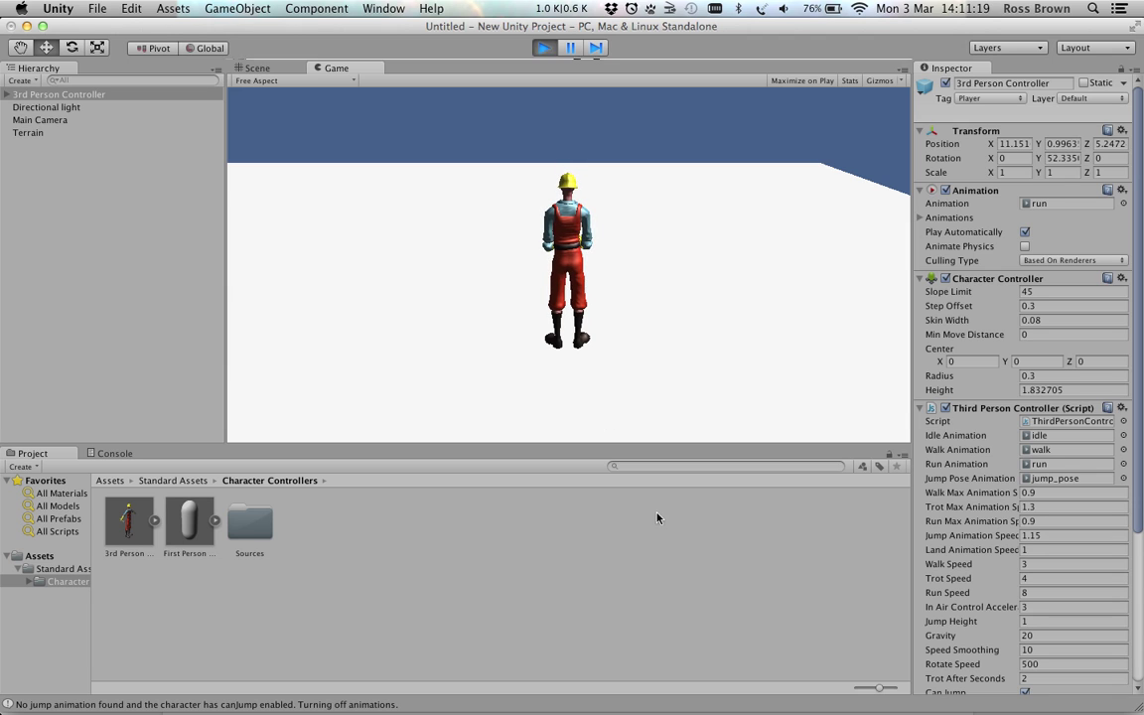
Step: Open the Materials folder of PrototypeCharacter inside the Character Controllers' Sources folder
{"action": "left_click", "coordinate": [303, 534]}
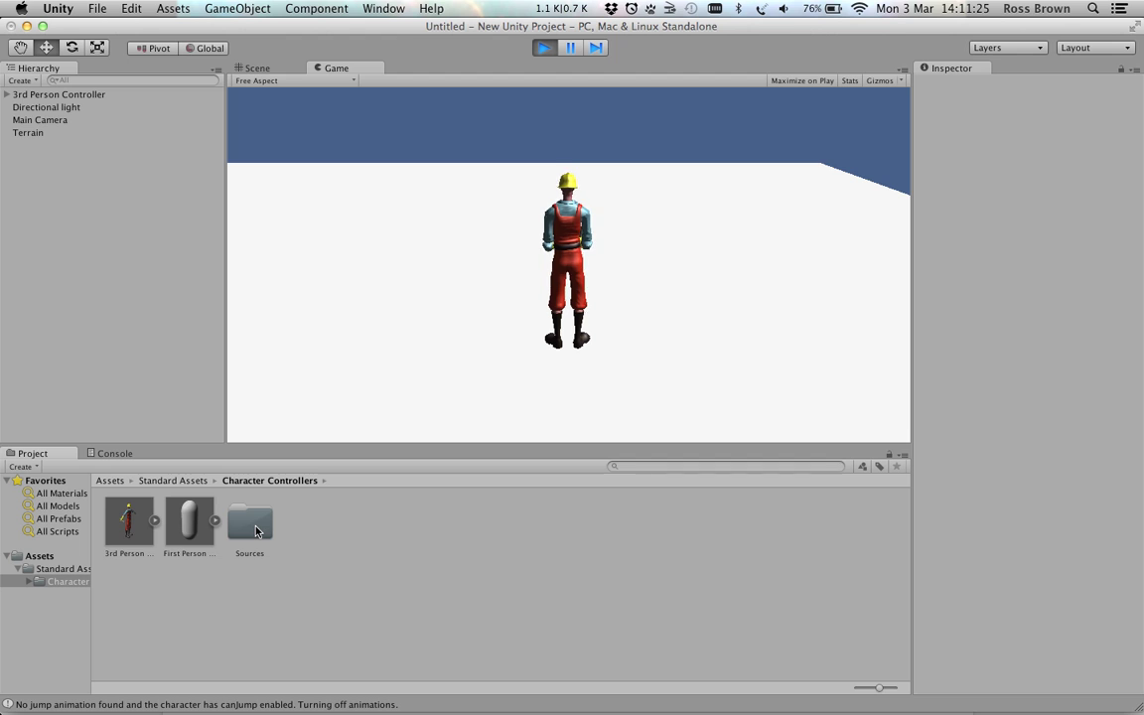
{"action": "double_click", "coordinate": [253, 527]}
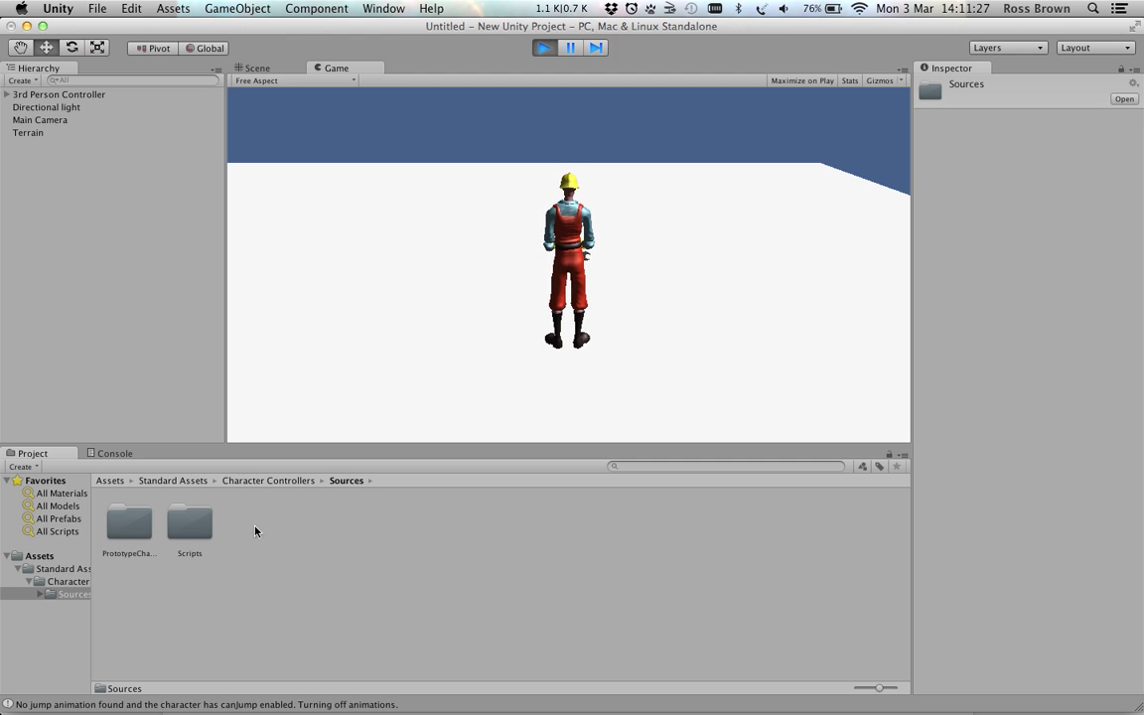
{"action": "double_click", "coordinate": [130, 526]}
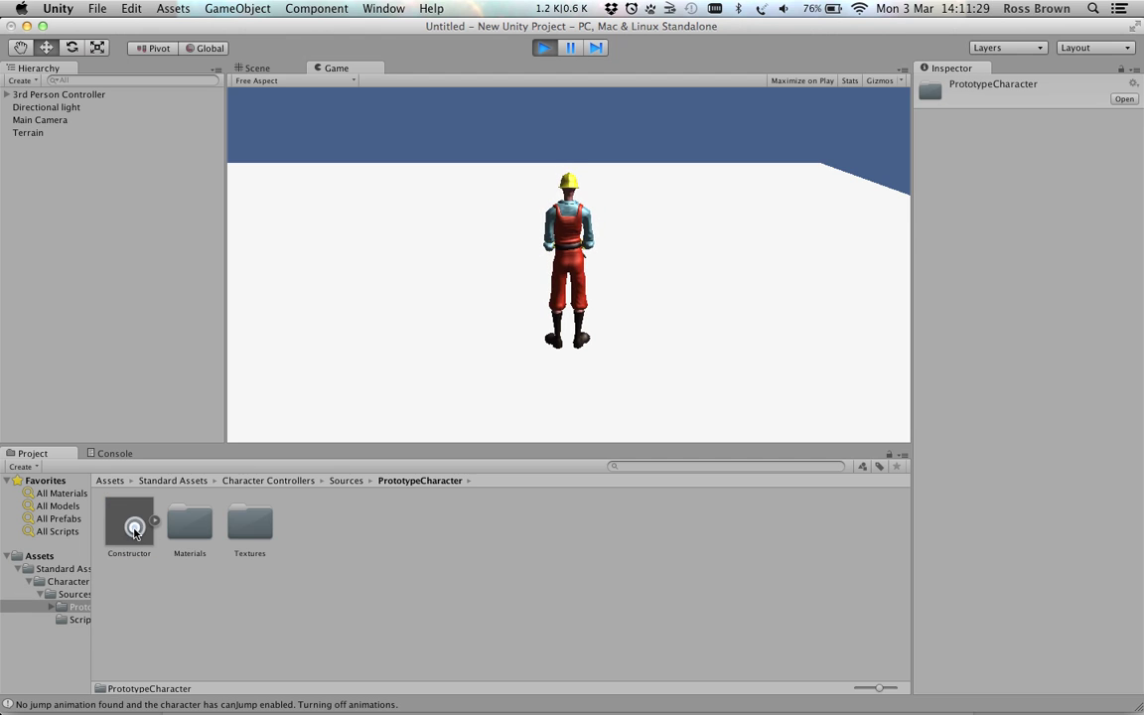
{"action": "left_click", "coordinate": [194, 528]}
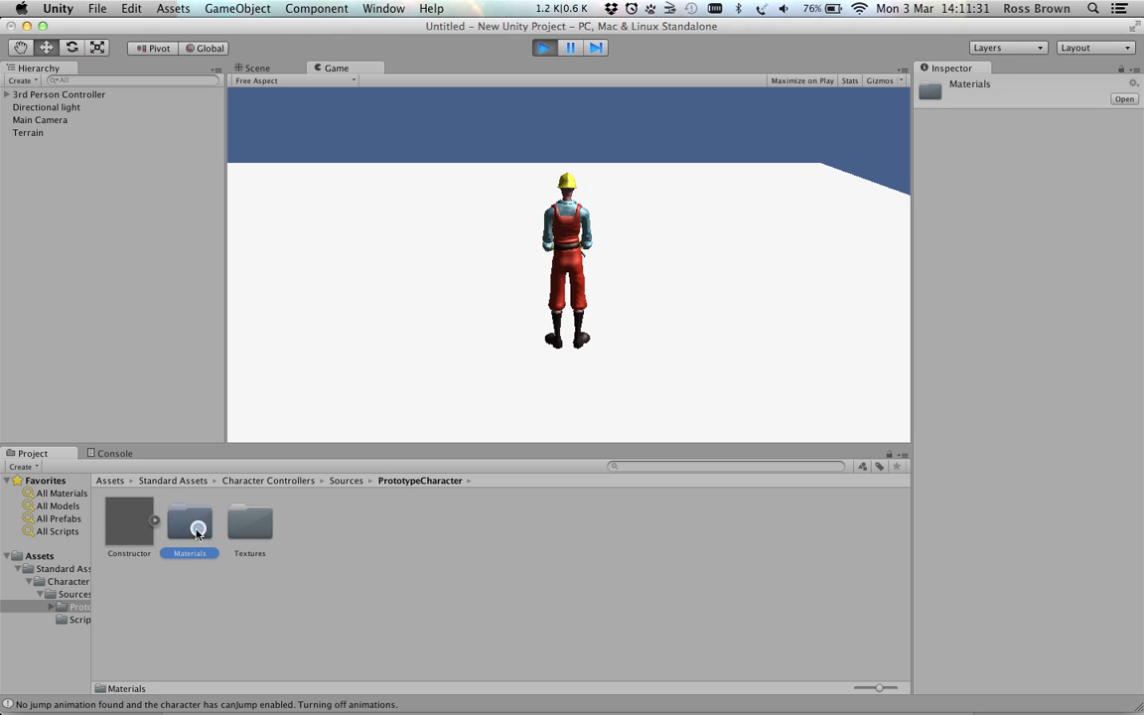
{"action": "double_click", "coordinate": [190, 530]}
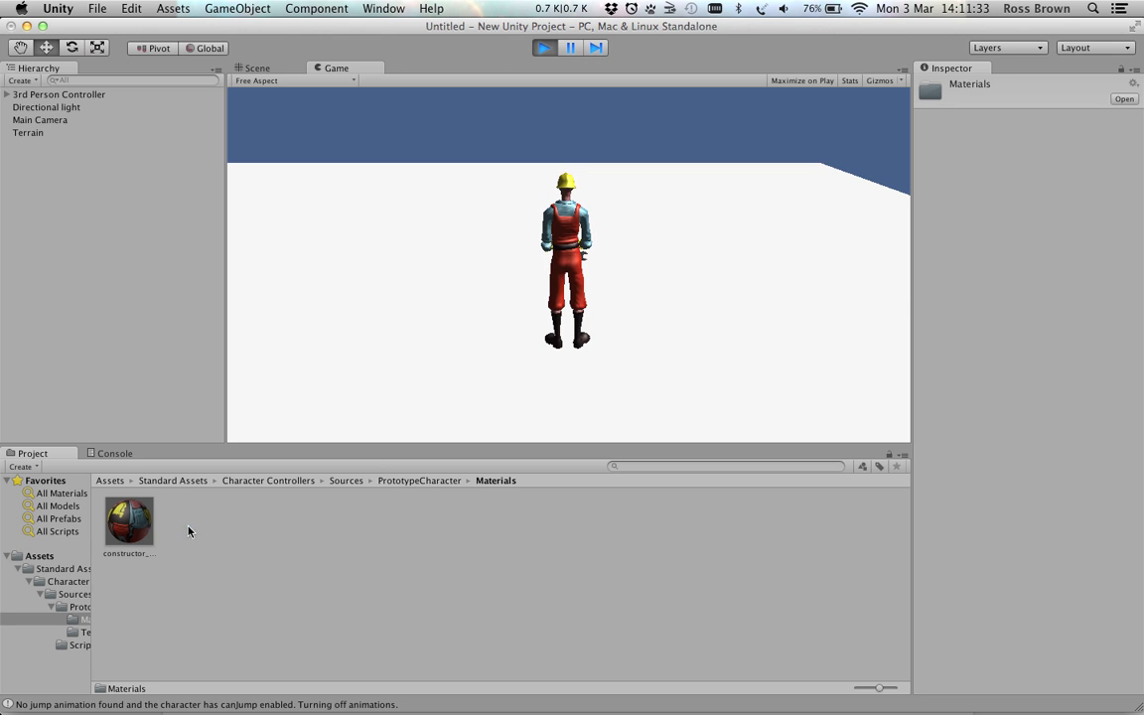
Step: Inspect the constructor_done material and its shader choices, leaving the selection without changing the shader
{"action": "left_click", "coordinate": [120, 523]}
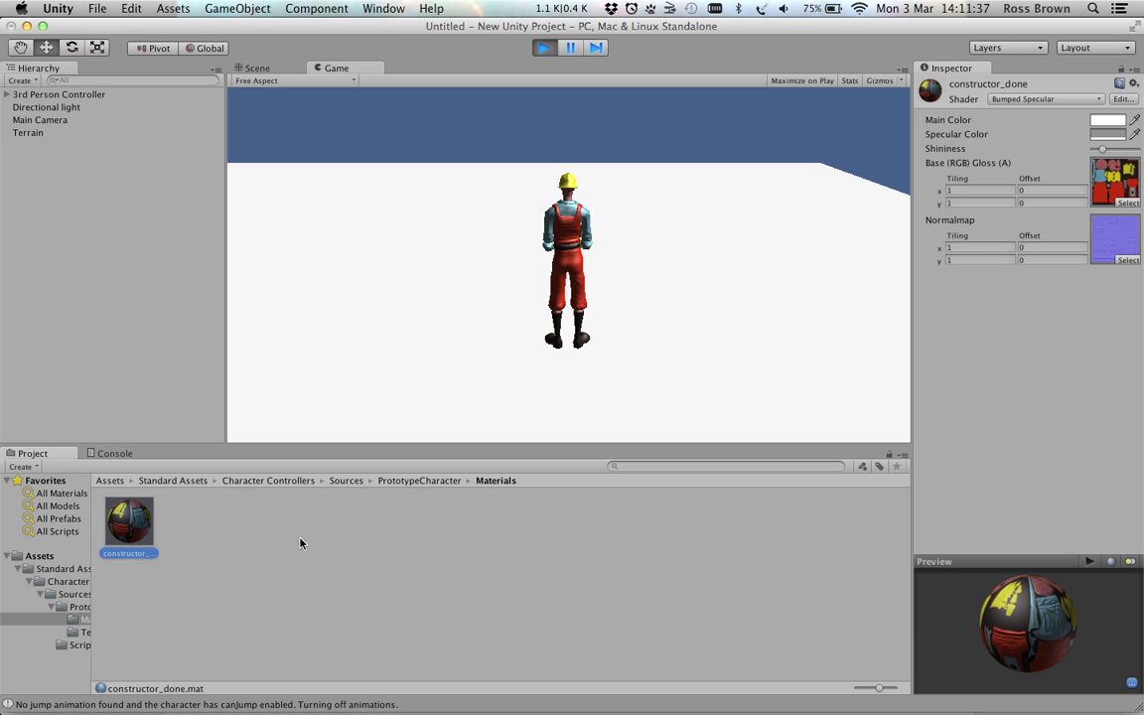
{"action": "left_click", "coordinate": [1096, 100]}
{"action": "left_click", "coordinate": [1080, 129]}
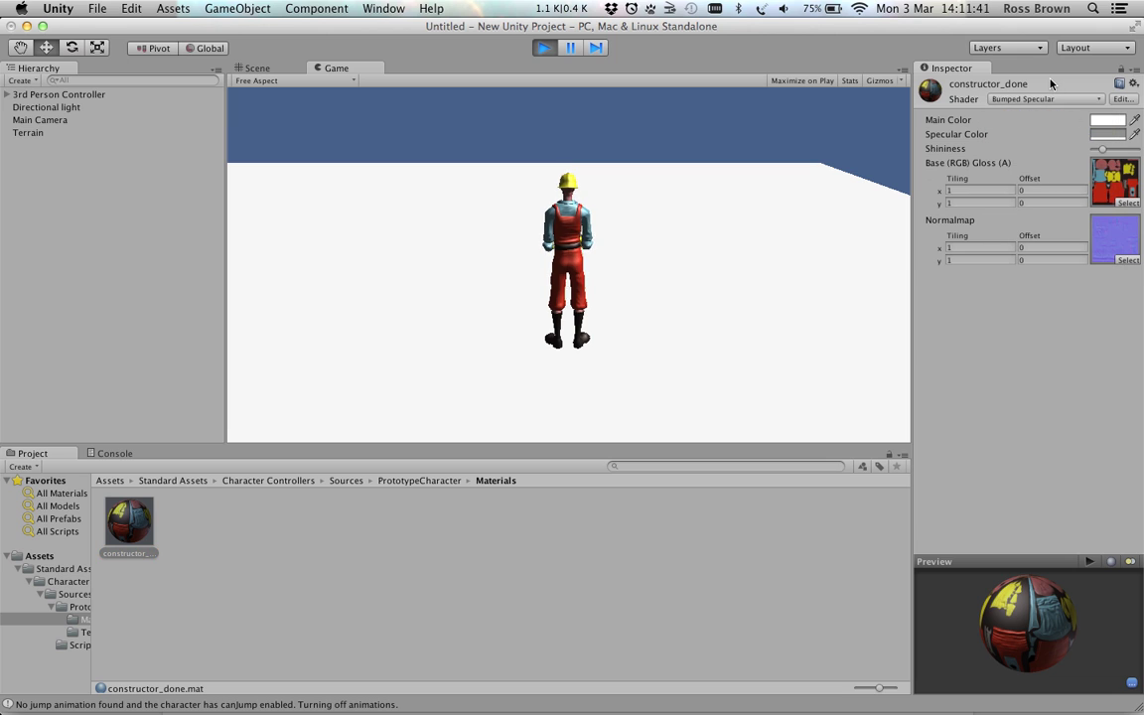
{"action": "left_click", "coordinate": [706, 251]}
Step: Import Phong.shader from the Avatar Unity Project's PrototypeCharacter Materials folder on the Desktop into the current Materials folder
{"action": "left_click", "coordinate": [196, 518]}
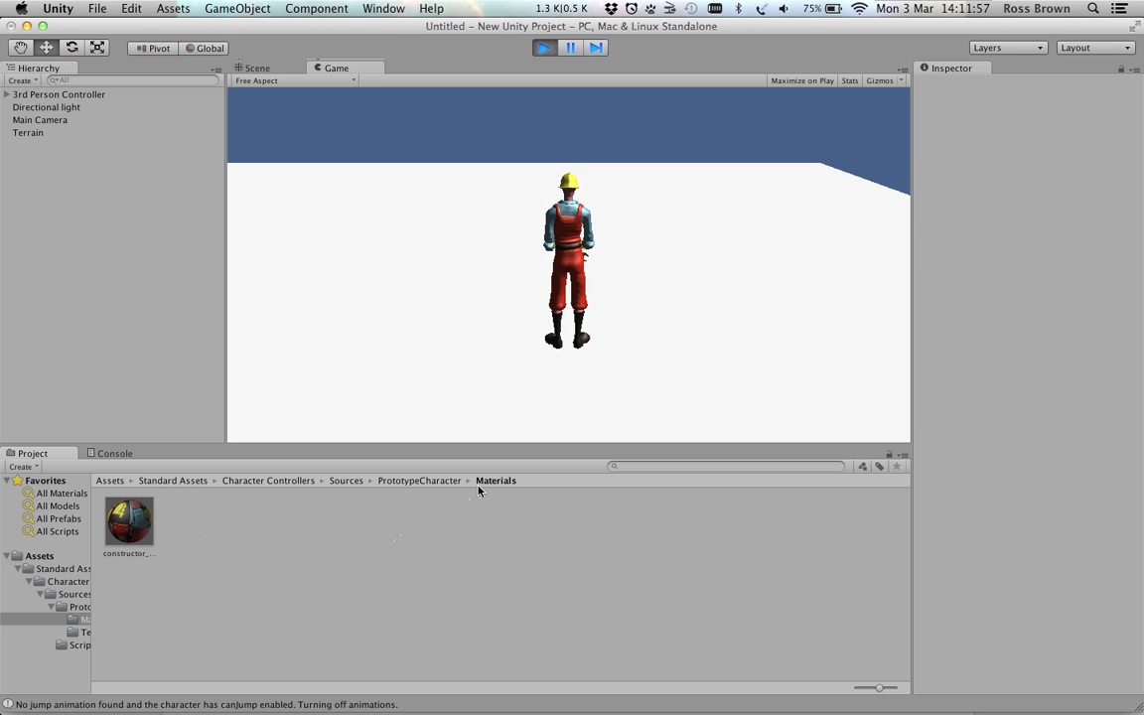
{"action": "right_click", "coordinate": [185, 527]}
{"action": "left_click", "coordinate": [263, 547]}
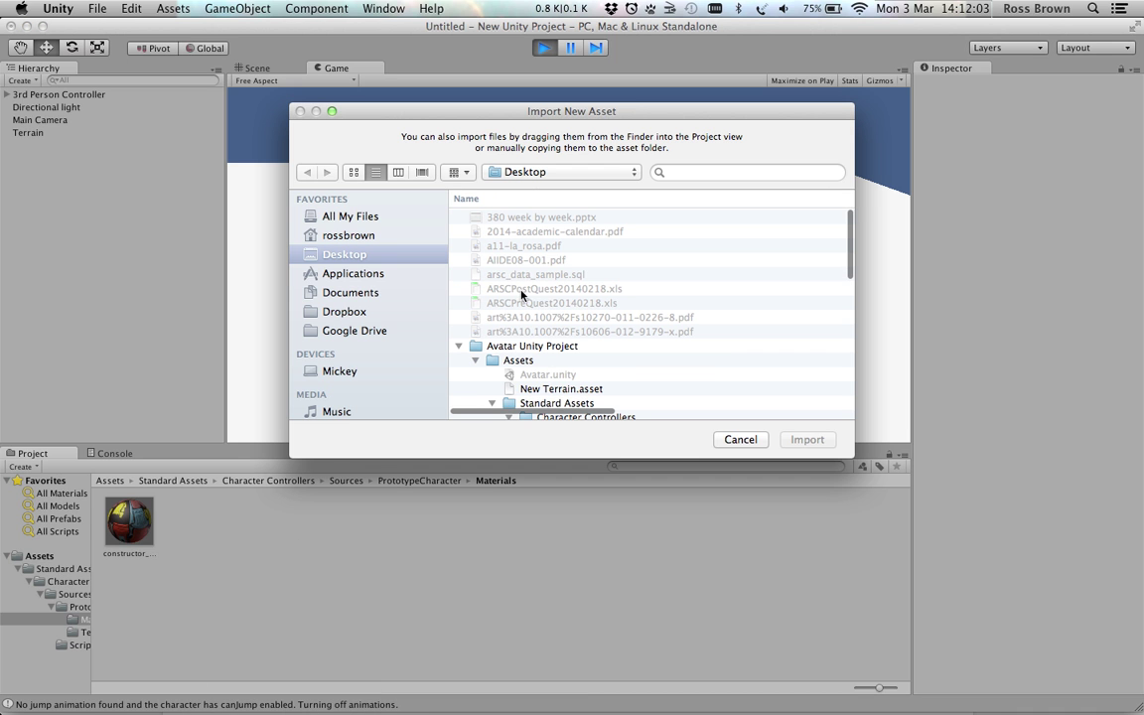
{"action": "scroll", "coordinate": [641, 310], "scroll_direction": "down", "scroll_amount": 5}
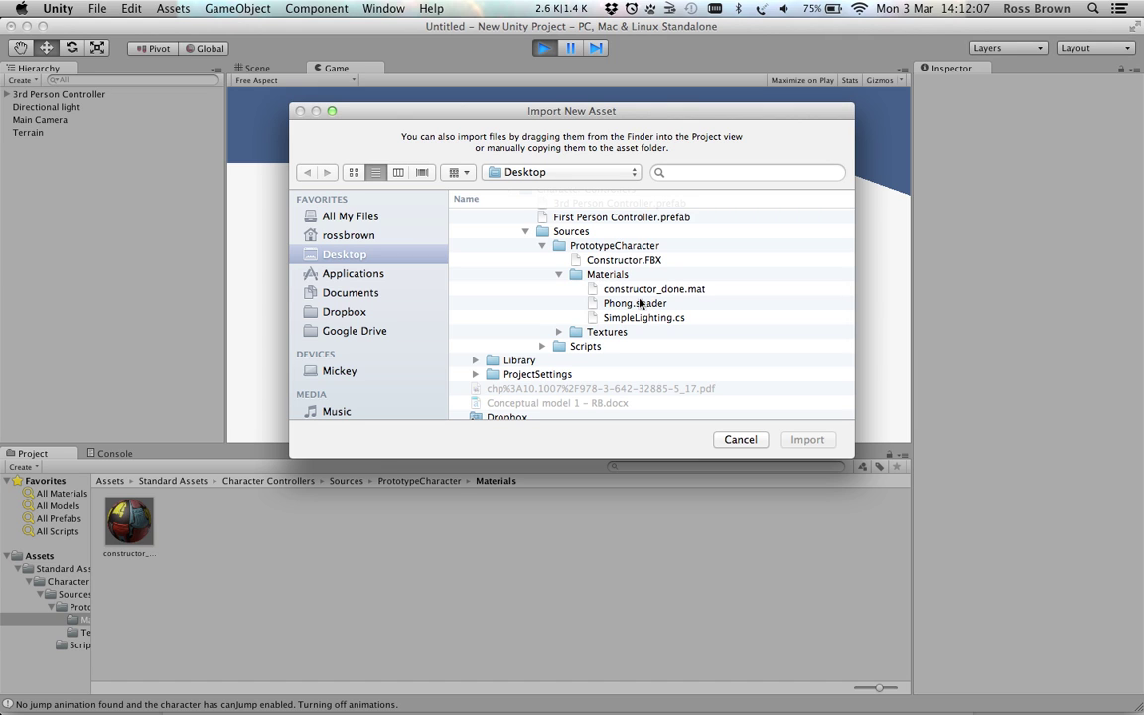
{"action": "left_click", "coordinate": [594, 306]}
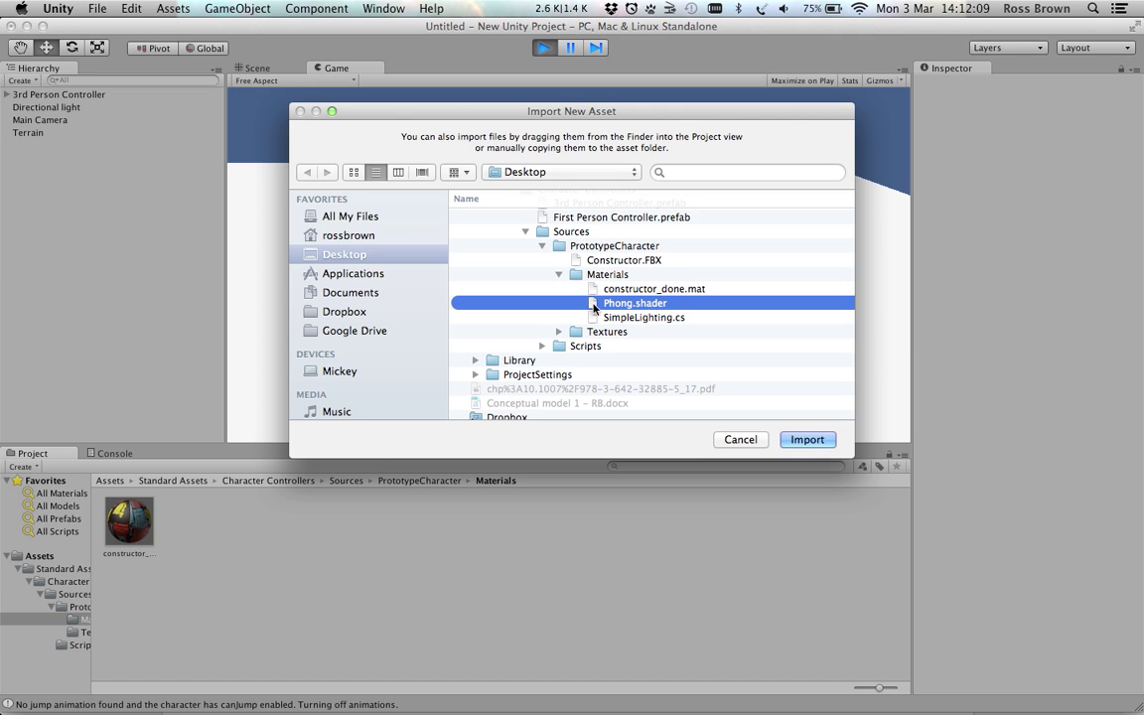
{"action": "left_click", "coordinate": [808, 440]}
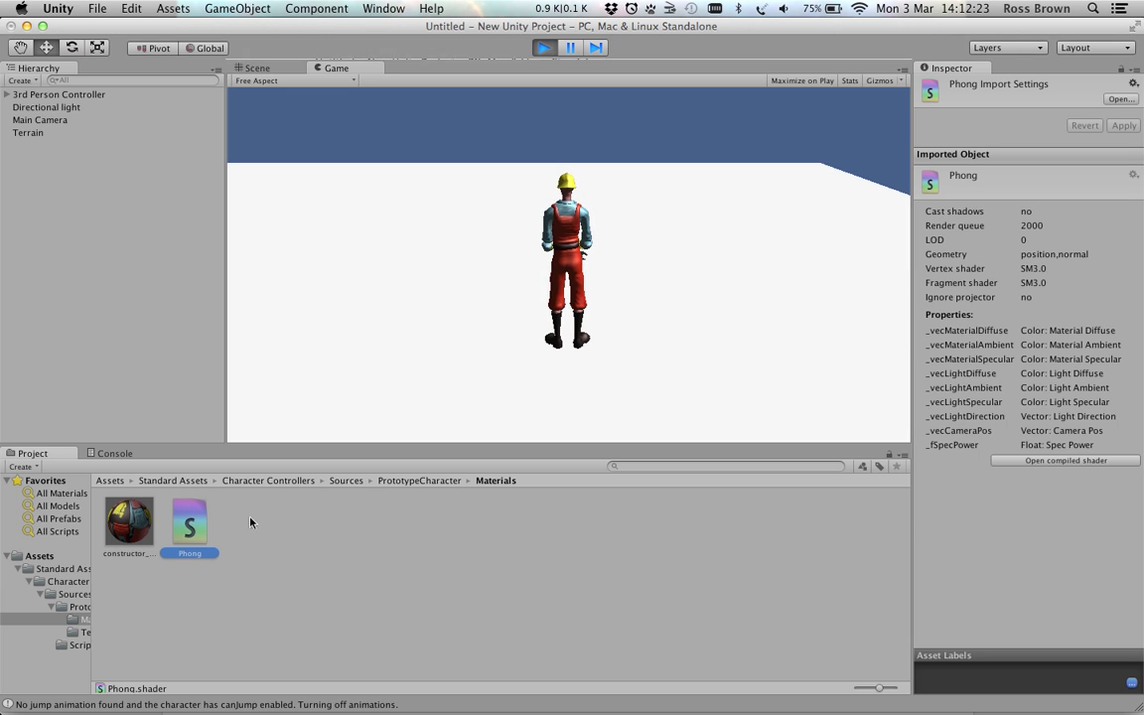
Step: Import SimpleLighting.cs from the Avatar Unity Project's PrototypeCharacter Materials folder on the Desktop into the current Materials folder
{"action": "right_click", "coordinate": [252, 469]}
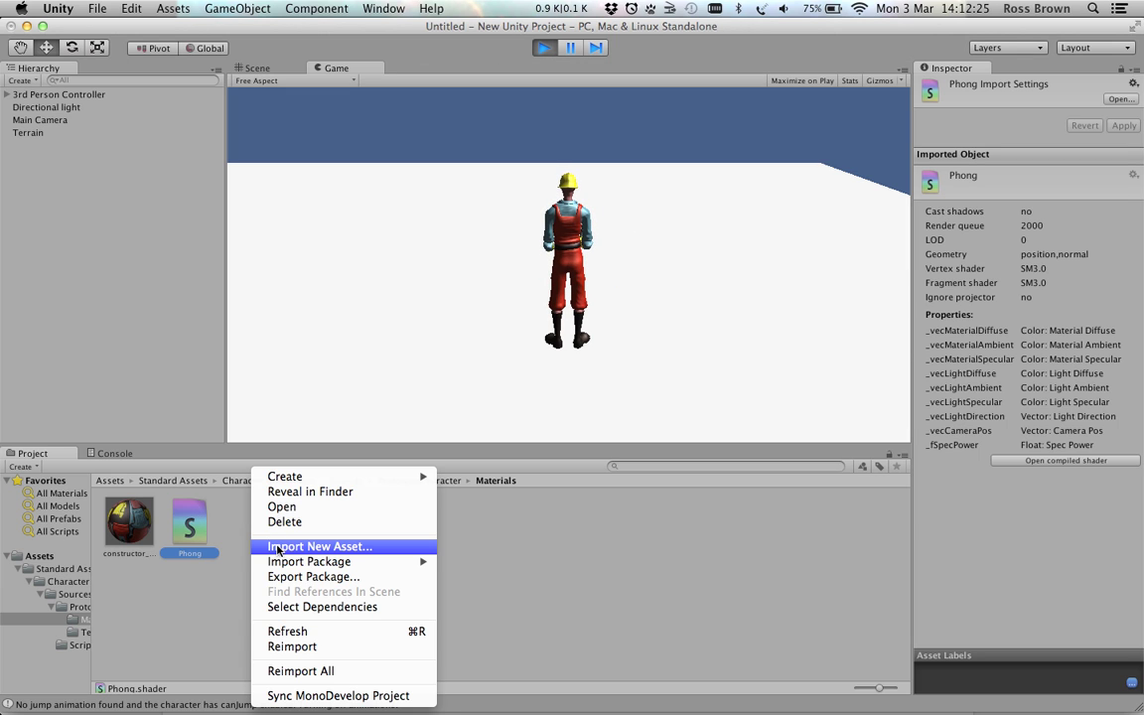
{"action": "left_click", "coordinate": [277, 548]}
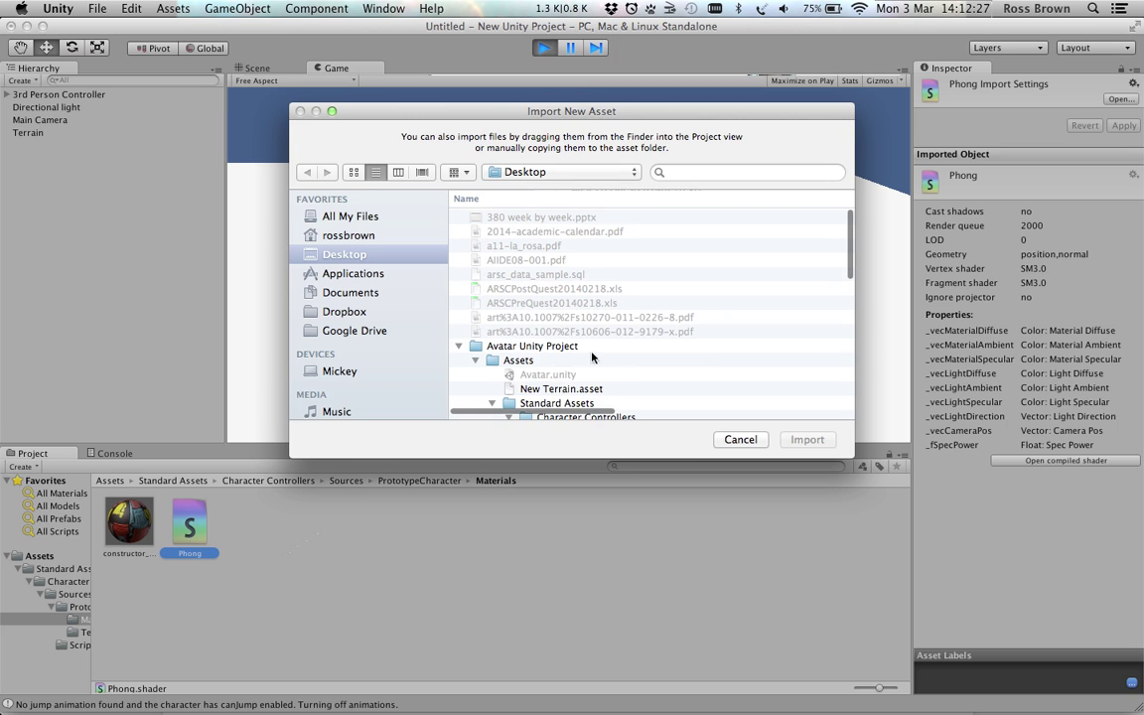
{"action": "scroll", "coordinate": [592, 358], "scroll_direction": "down", "scroll_amount": 5}
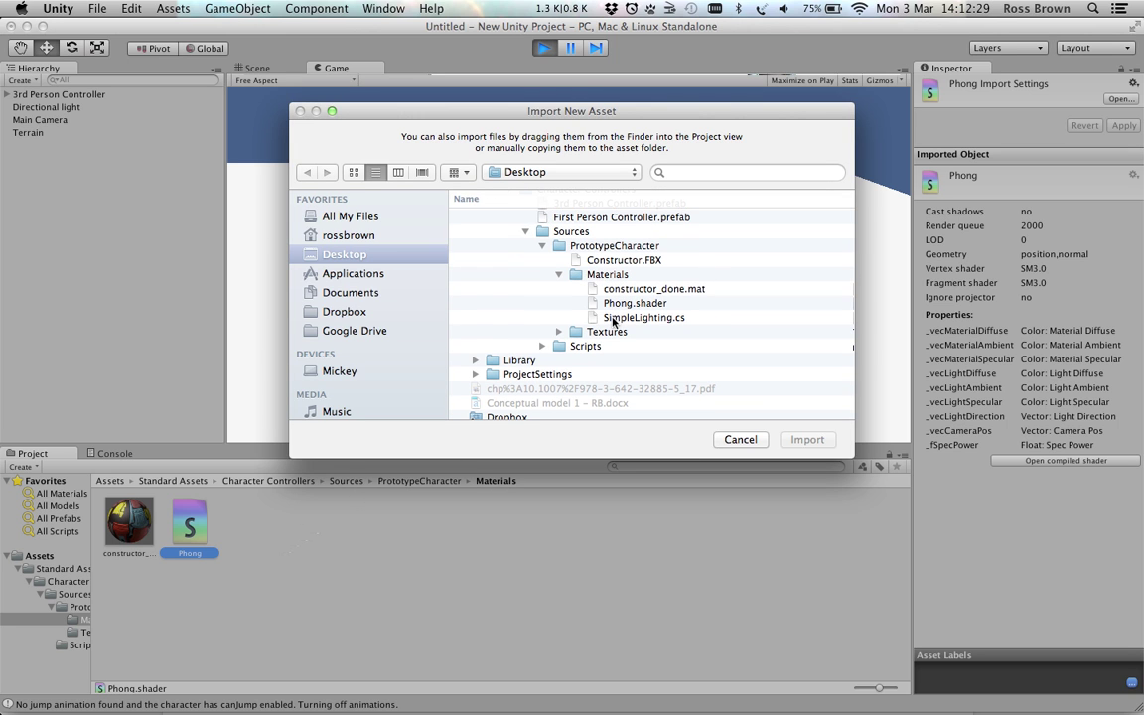
{"action": "left_click", "coordinate": [613, 317]}
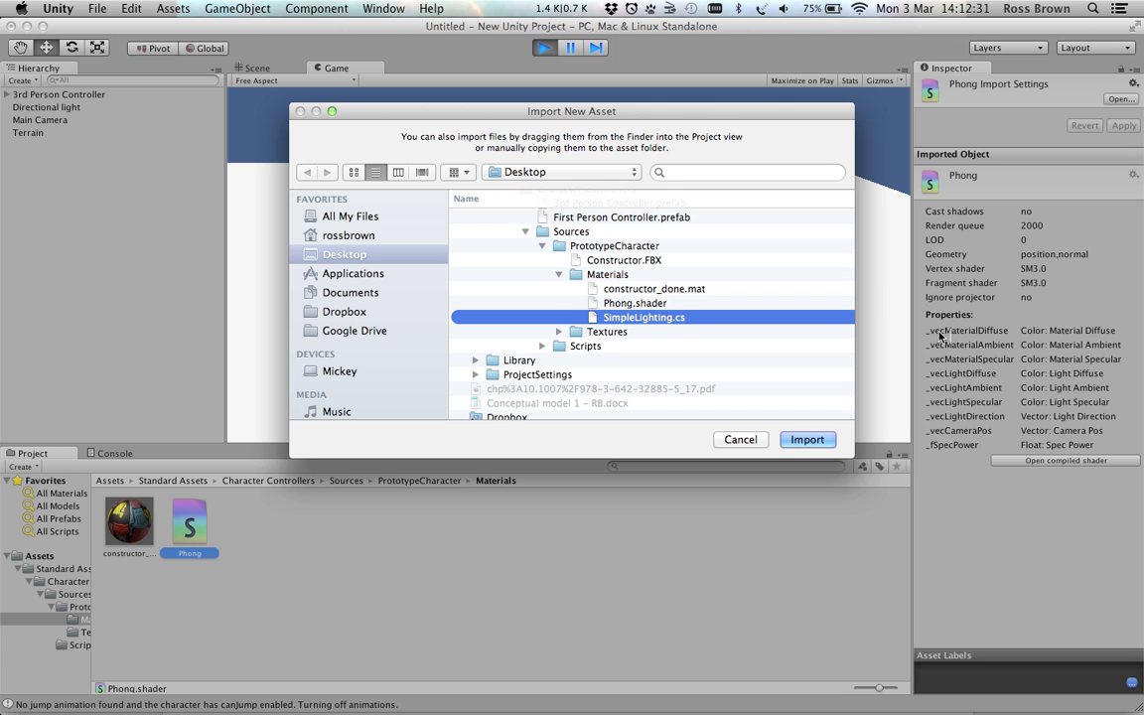
{"action": "left_click", "coordinate": [805, 440]}
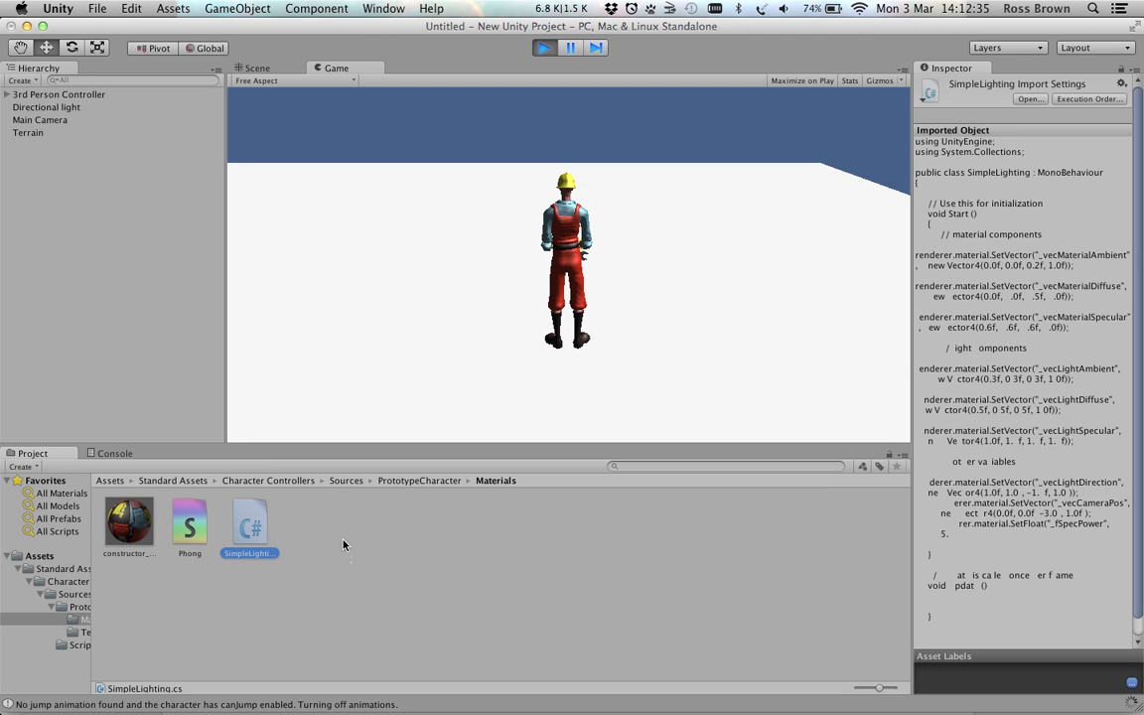
{"action": "left_click", "coordinate": [326, 539]}
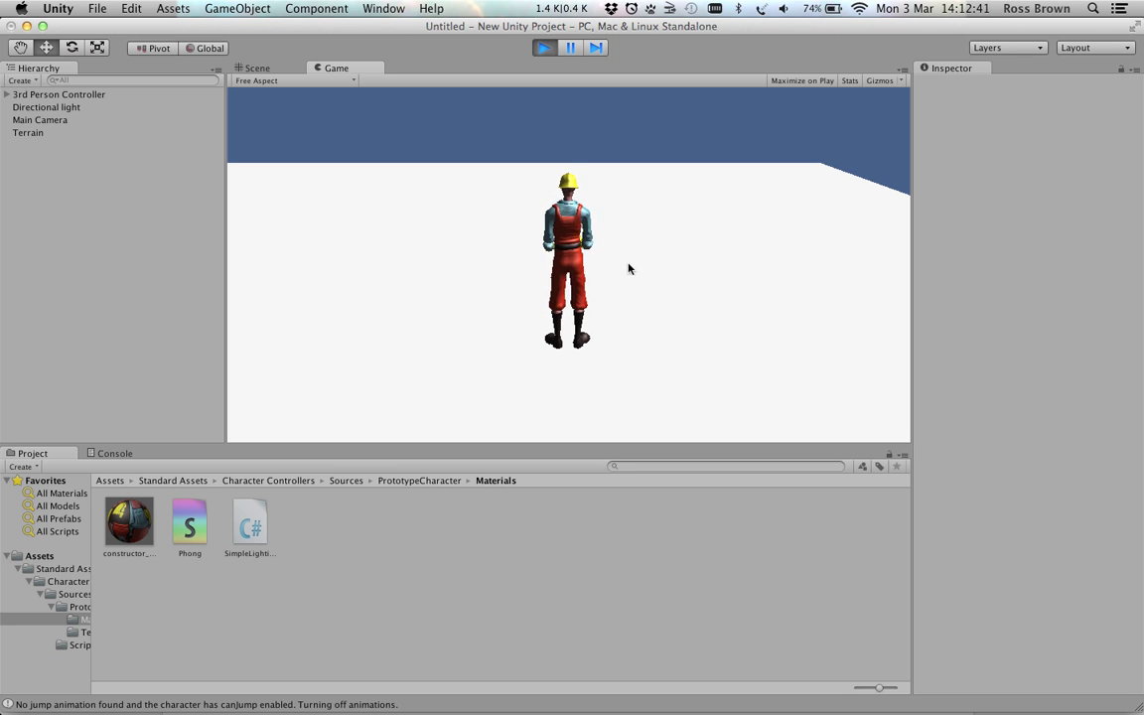
Step: Apply the Phong shader to the constructor_done material and show the material's properties
{"action": "left_click", "coordinate": [194, 530]}
{"action": "left_click_drag", "start_coordinate": [195, 529], "coordinate": [130, 526]}
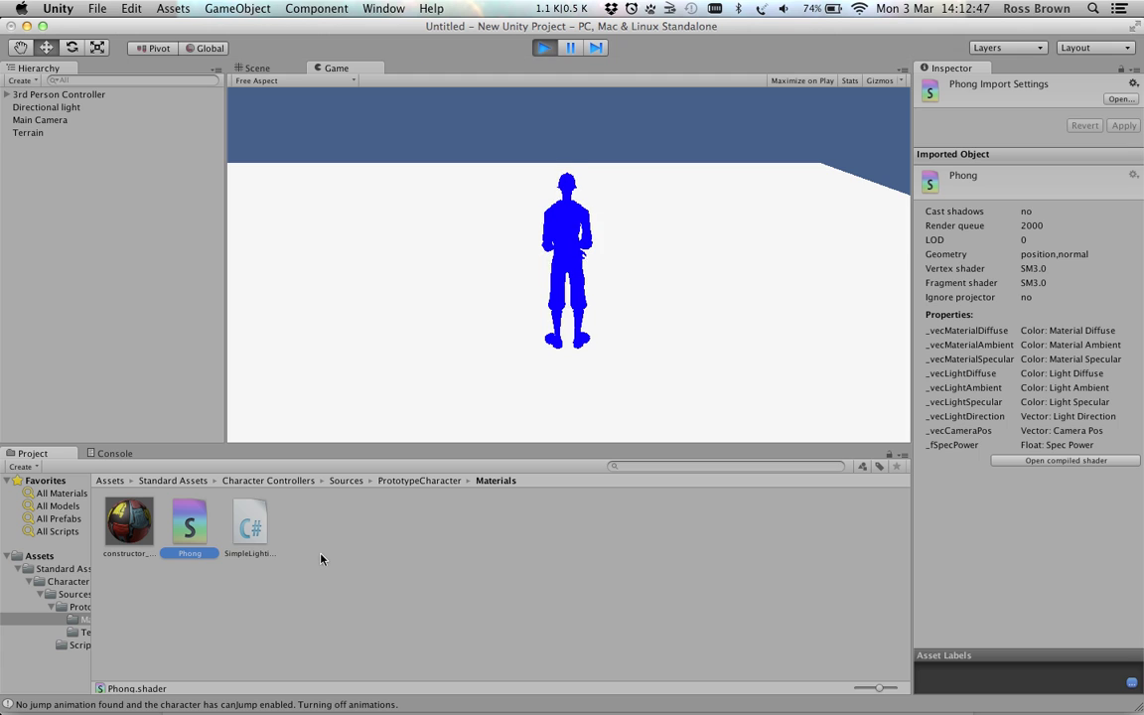
{"action": "left_click", "coordinate": [152, 537]}
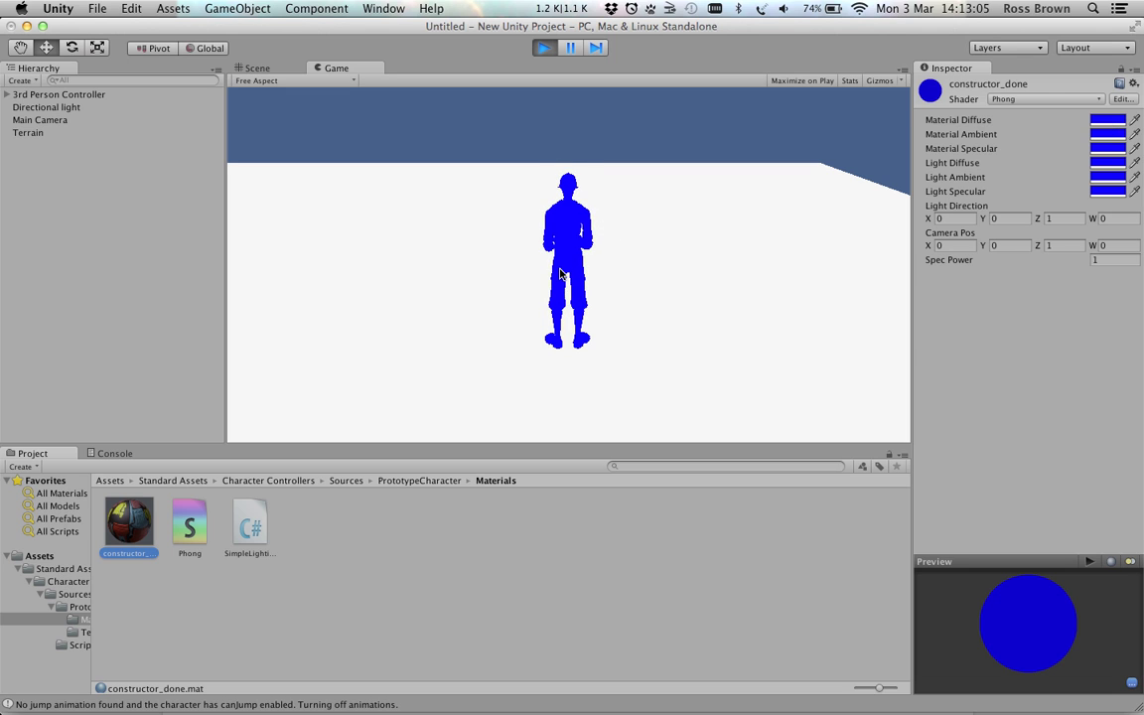
Step: Stop the game, attach the SimpleLighting script to the character in the scene, and run the game again
{"action": "left_click", "coordinate": [543, 51]}
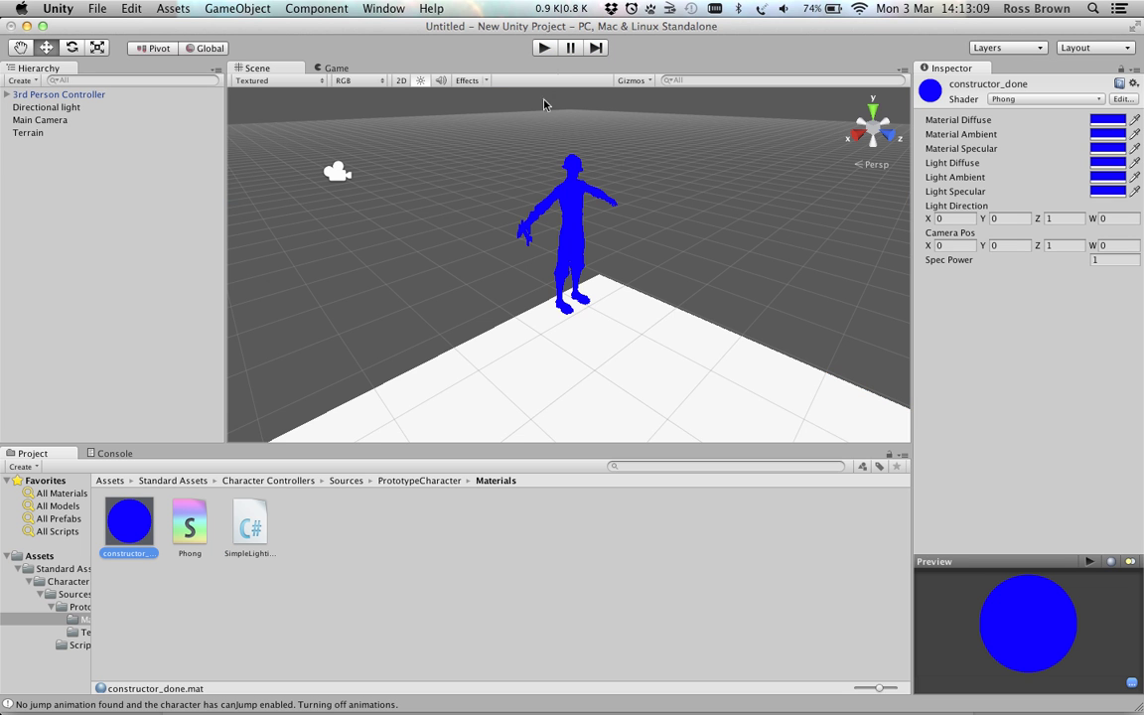
{"action": "left_click_drag", "start_coordinate": [250, 521], "coordinate": [573, 232]}
{"action": "left_click", "coordinate": [544, 49]}
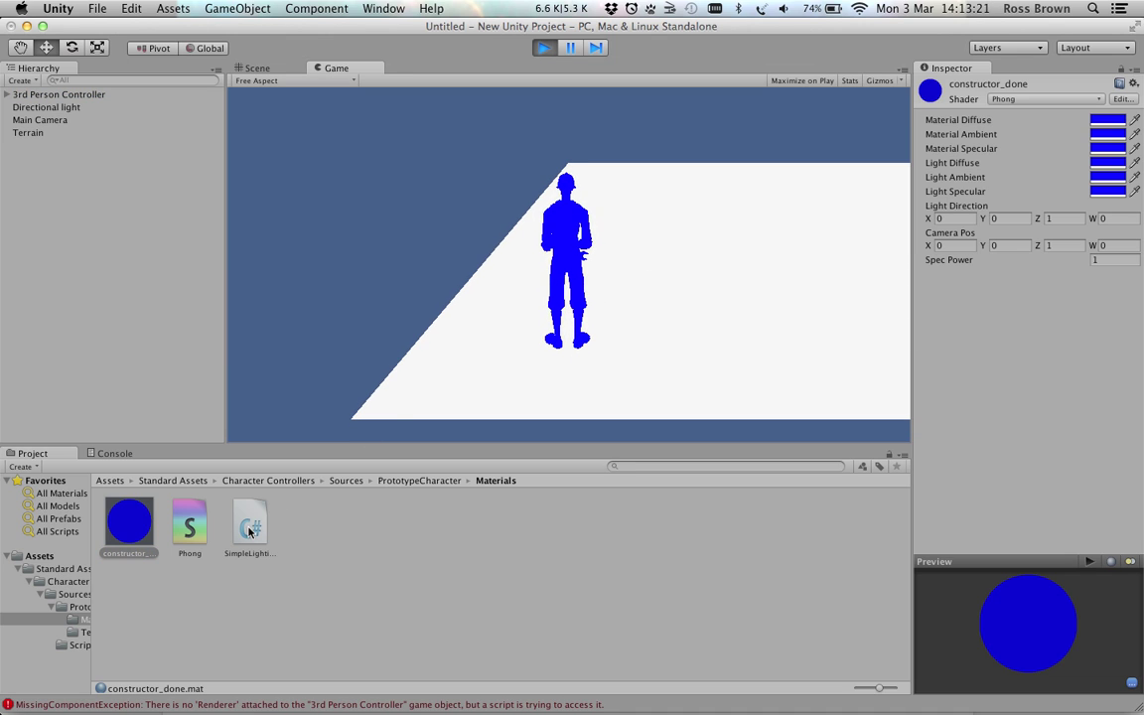
Step: Open Phong.shader in MonoDevelop and read through its properties, vertex shader and pixel shader code, then return to Unity
{"action": "left_click", "coordinate": [192, 527]}
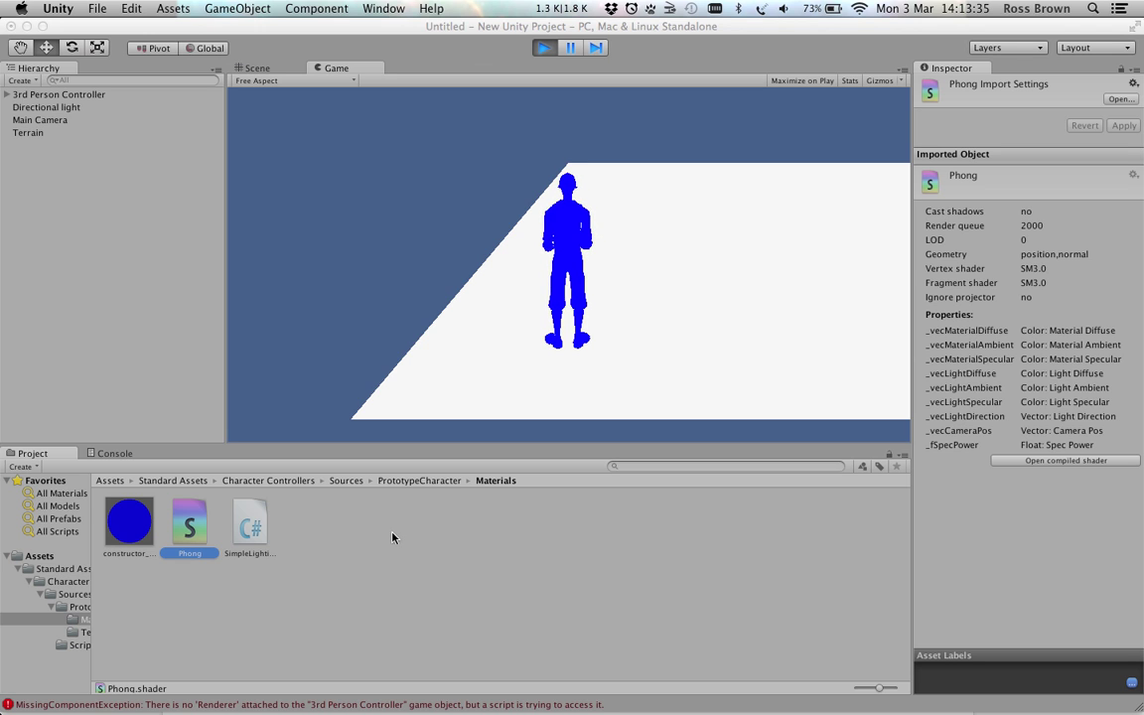
{"action": "key", "text": "ctrl+Up"}
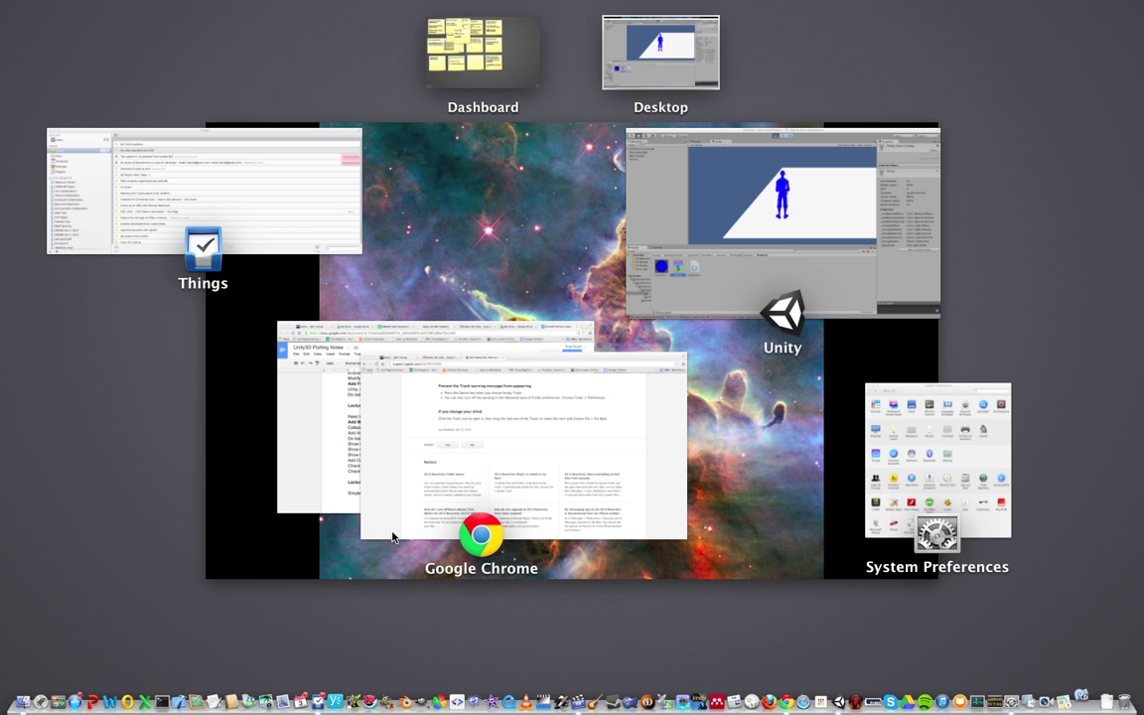
{"action": "left_click", "coordinate": [786, 220]}
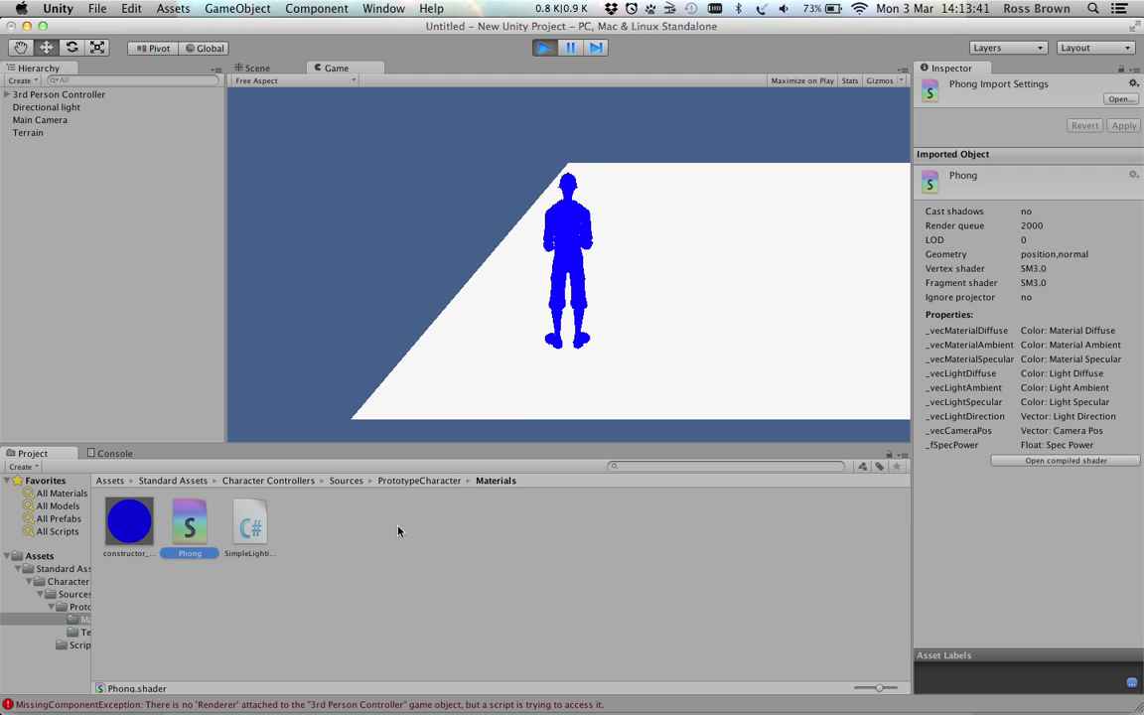
{"action": "double_click", "coordinate": [192, 528]}
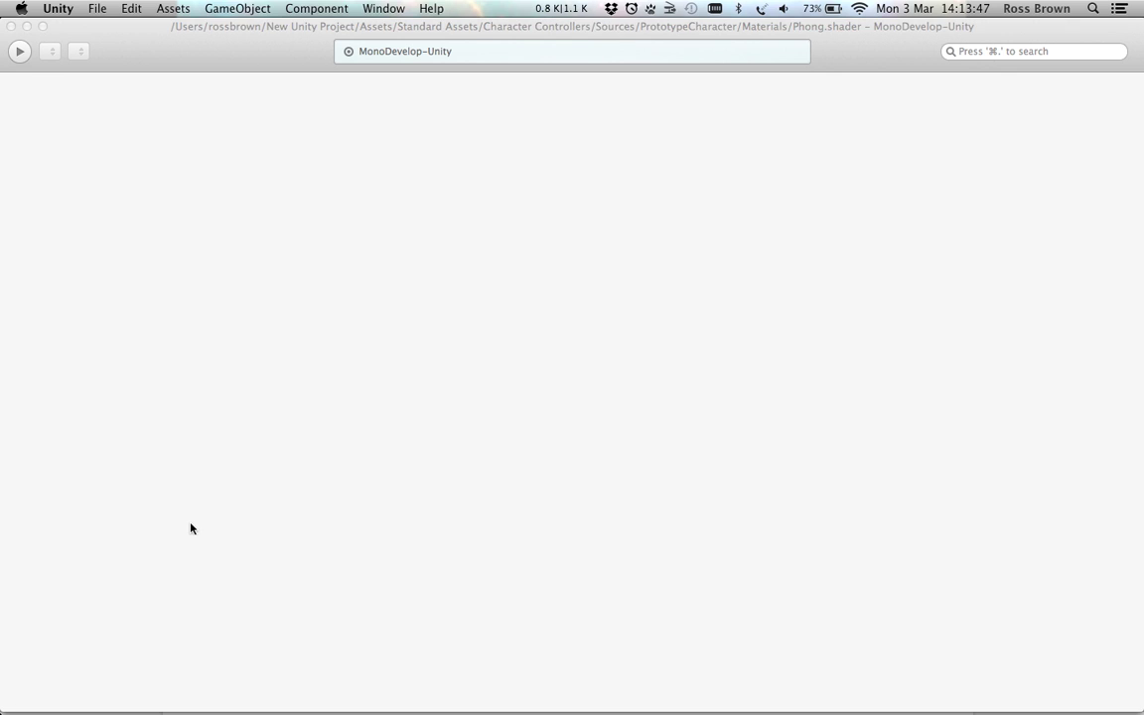
{"action": "scroll", "coordinate": [270, 402], "scroll_direction": "down", "scroll_amount": 10}
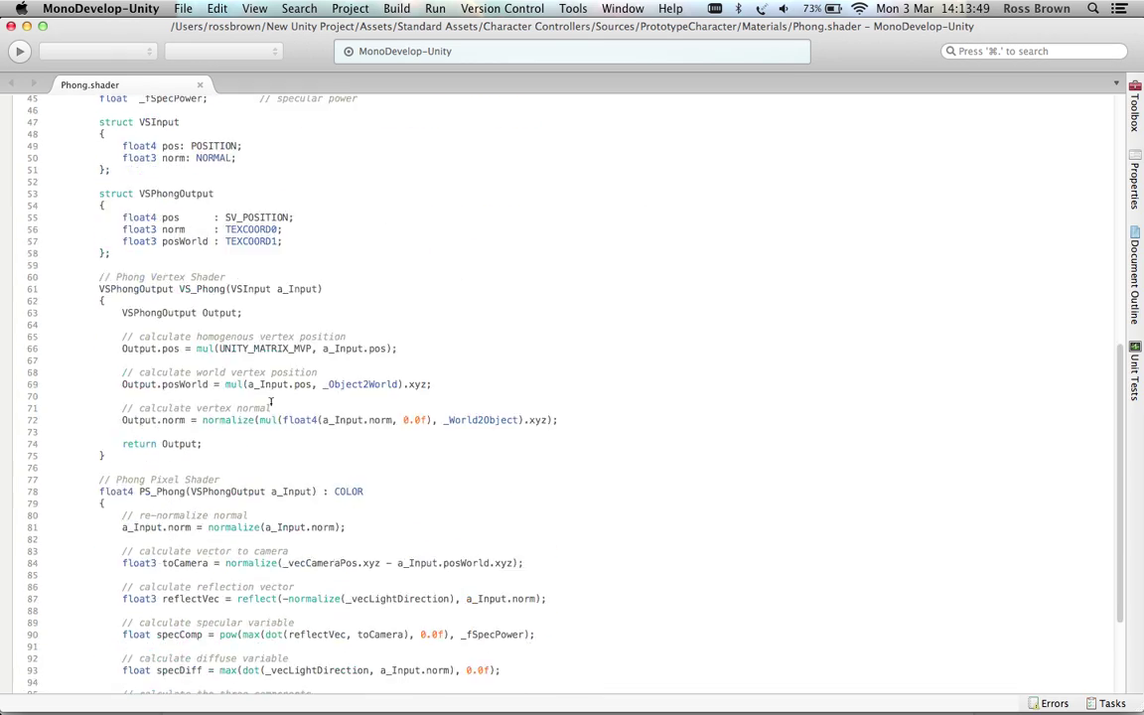
{"action": "scroll", "coordinate": [270, 402], "scroll_direction": "down", "scroll_amount": 4}
{"action": "scroll", "coordinate": [270, 402], "scroll_direction": "up", "scroll_amount": 15}
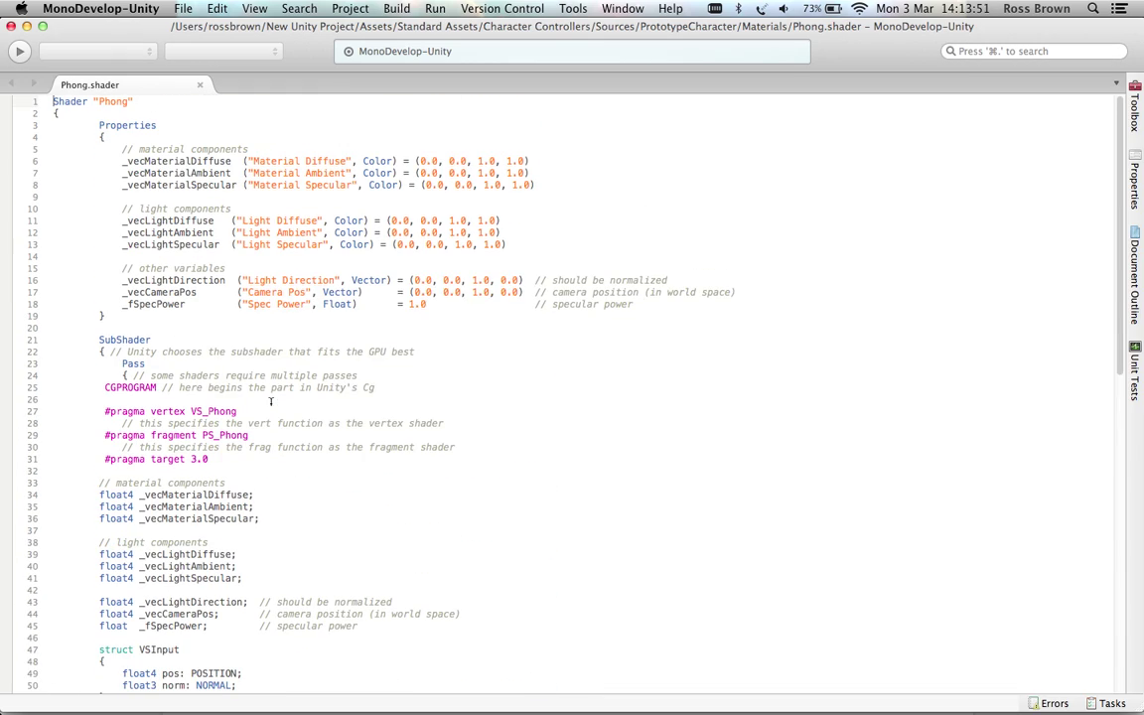
{"action": "key", "text": "super+Tab"}
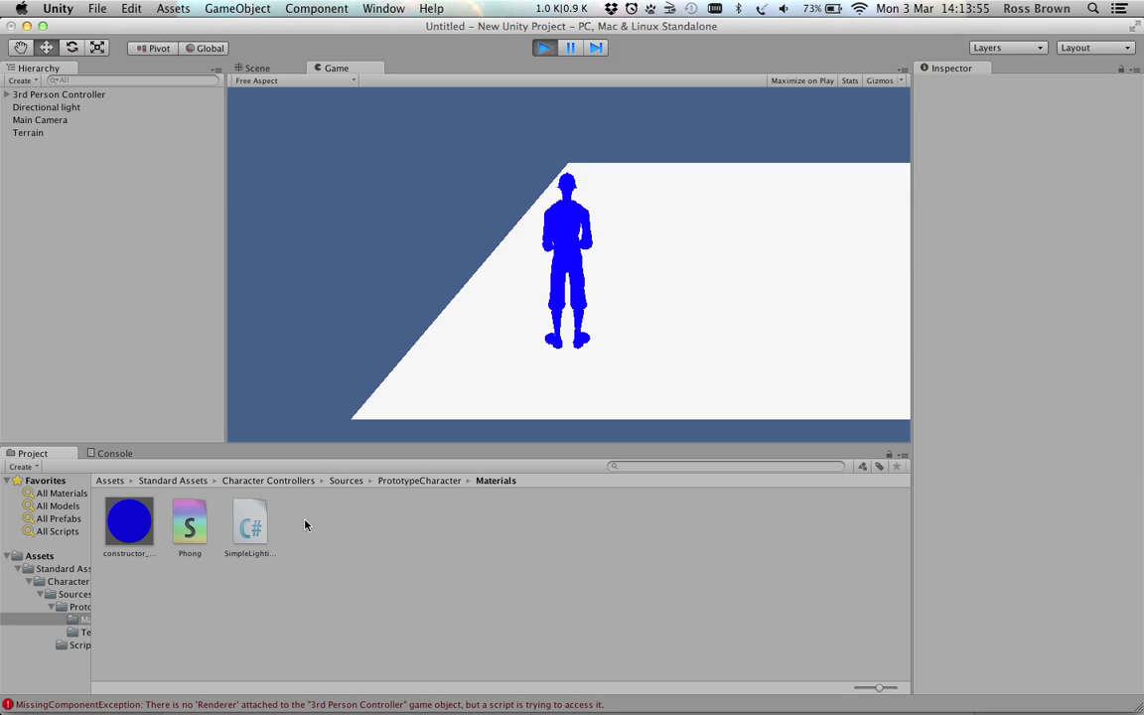
Step: Stop the game and set the constructor_done material's Material Specular colour to white
{"action": "left_click", "coordinate": [127, 522]}
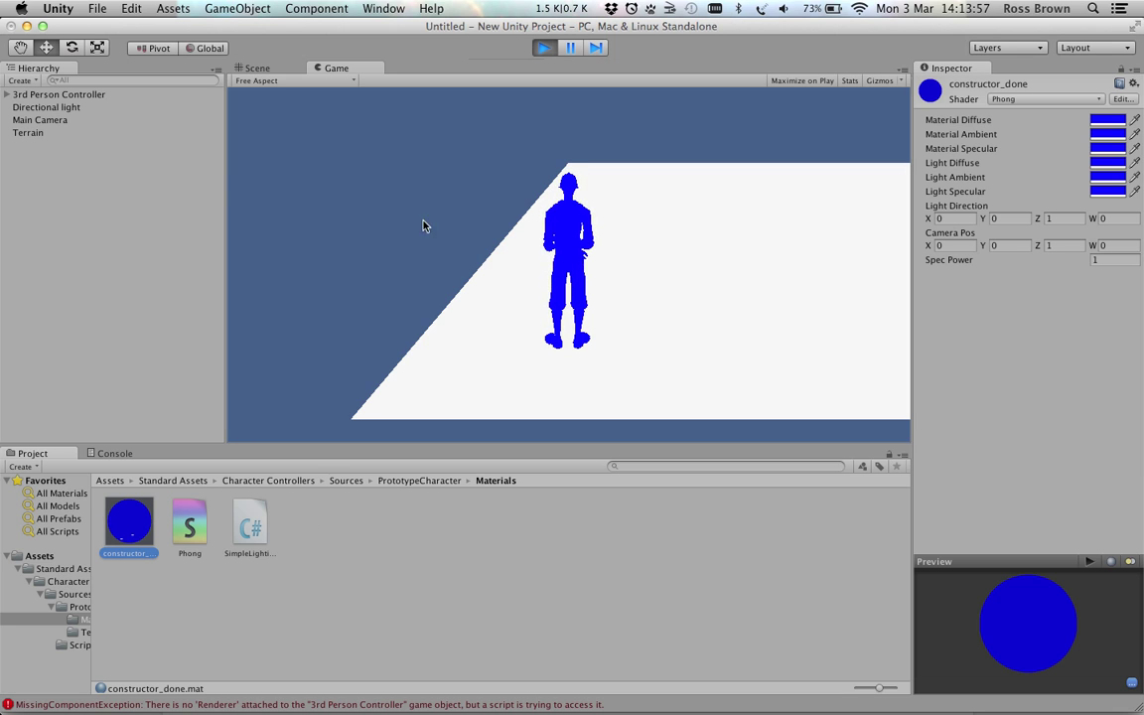
{"action": "left_click", "coordinate": [542, 50]}
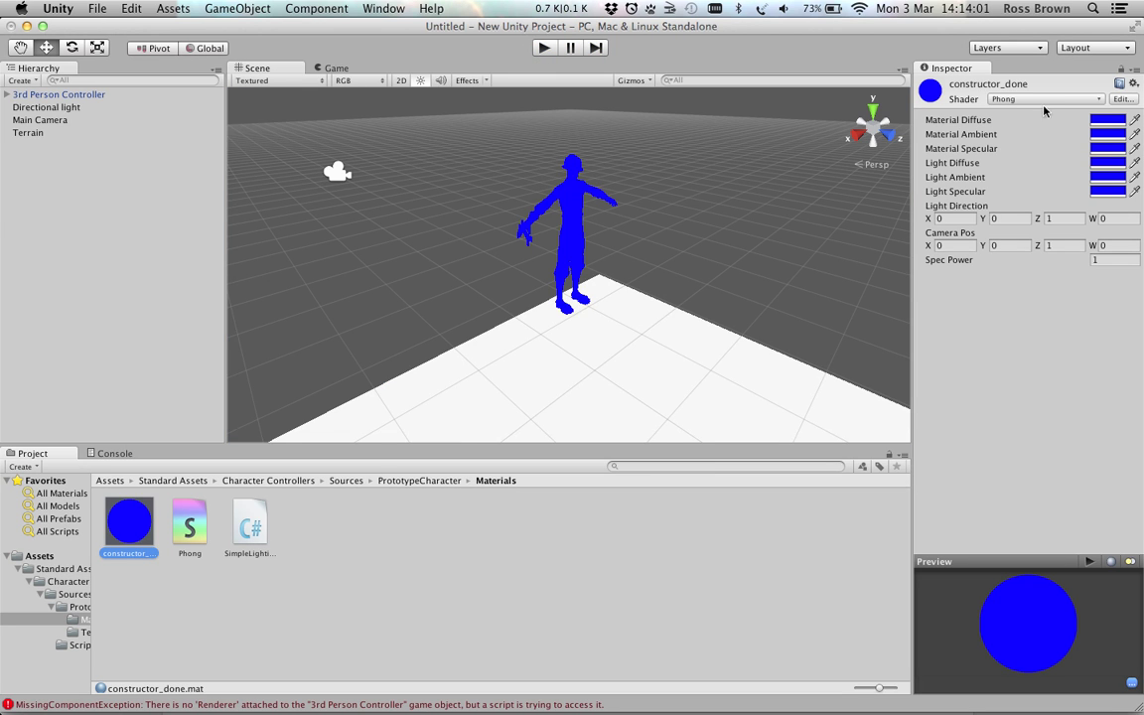
{"action": "left_click", "coordinate": [1110, 120]}
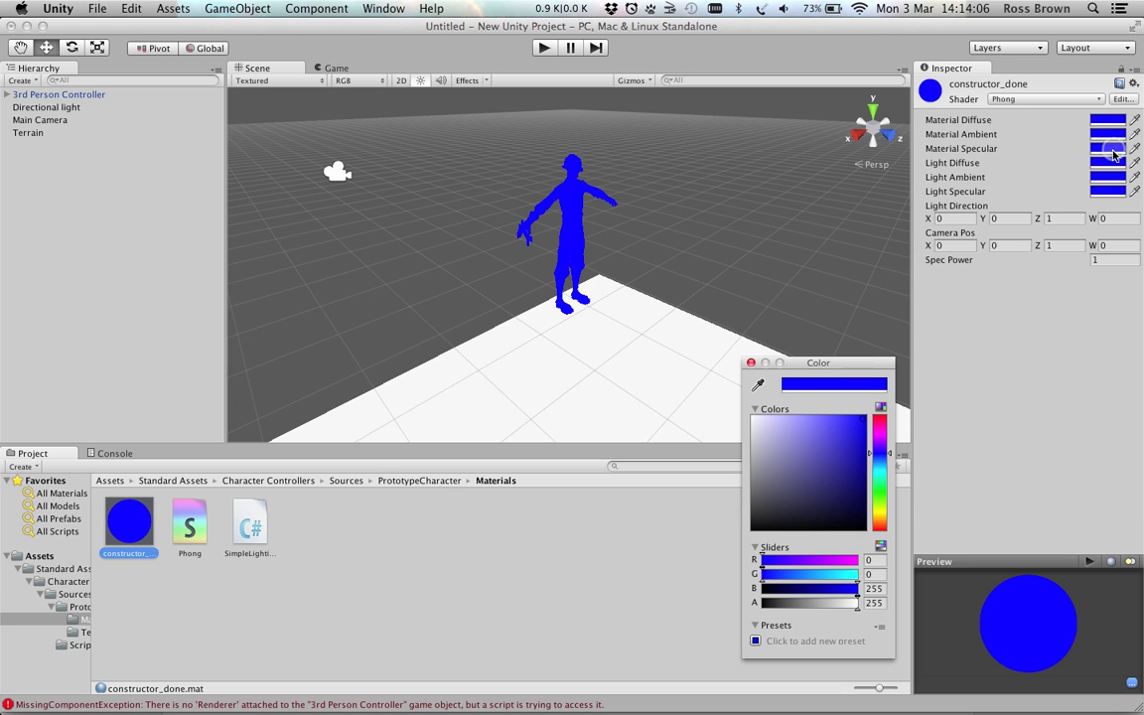
{"action": "left_click", "coordinate": [752, 421]}
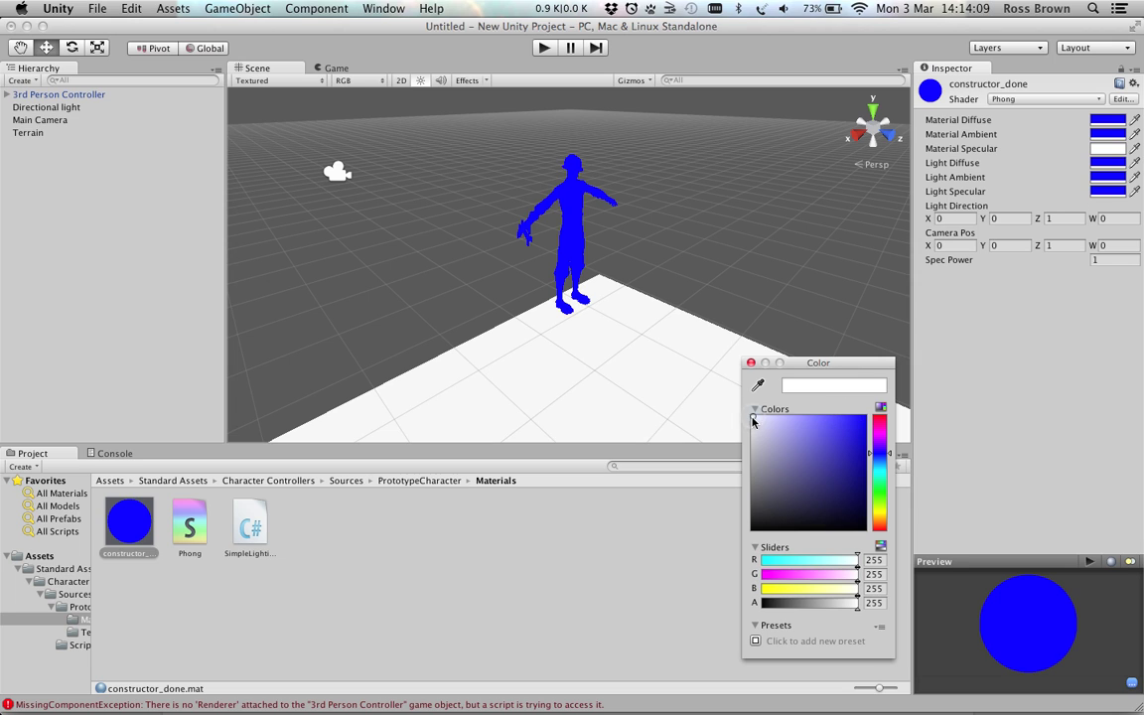
{"action": "left_click", "coordinate": [752, 363]}
Step: Set the constructor_done material's Light Specular colour to white and its Spec Power to 9
{"action": "left_click", "coordinate": [1117, 192]}
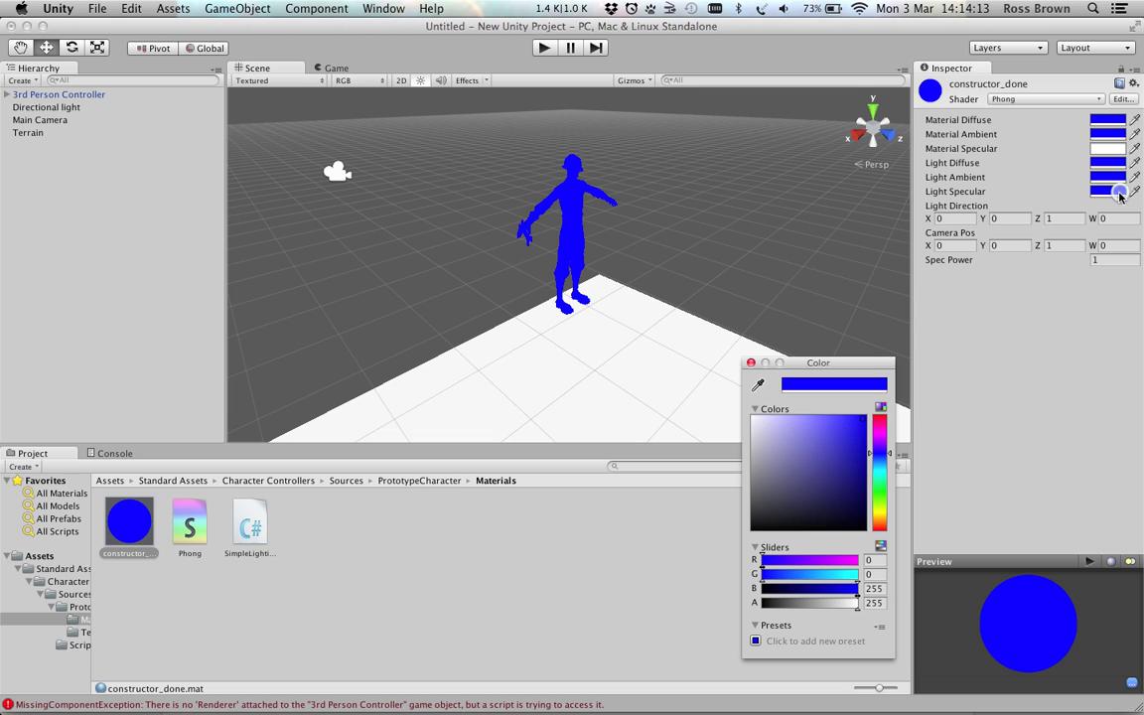
{"action": "left_click", "coordinate": [752, 421]}
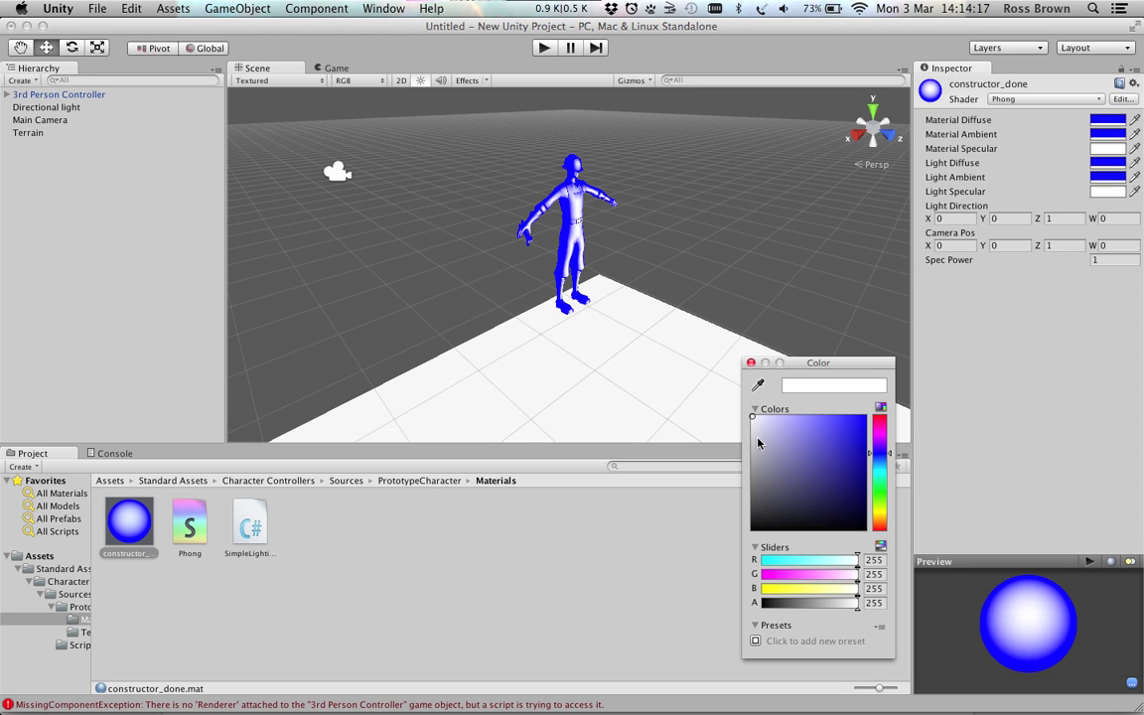
{"action": "left_click", "coordinate": [750, 364]}
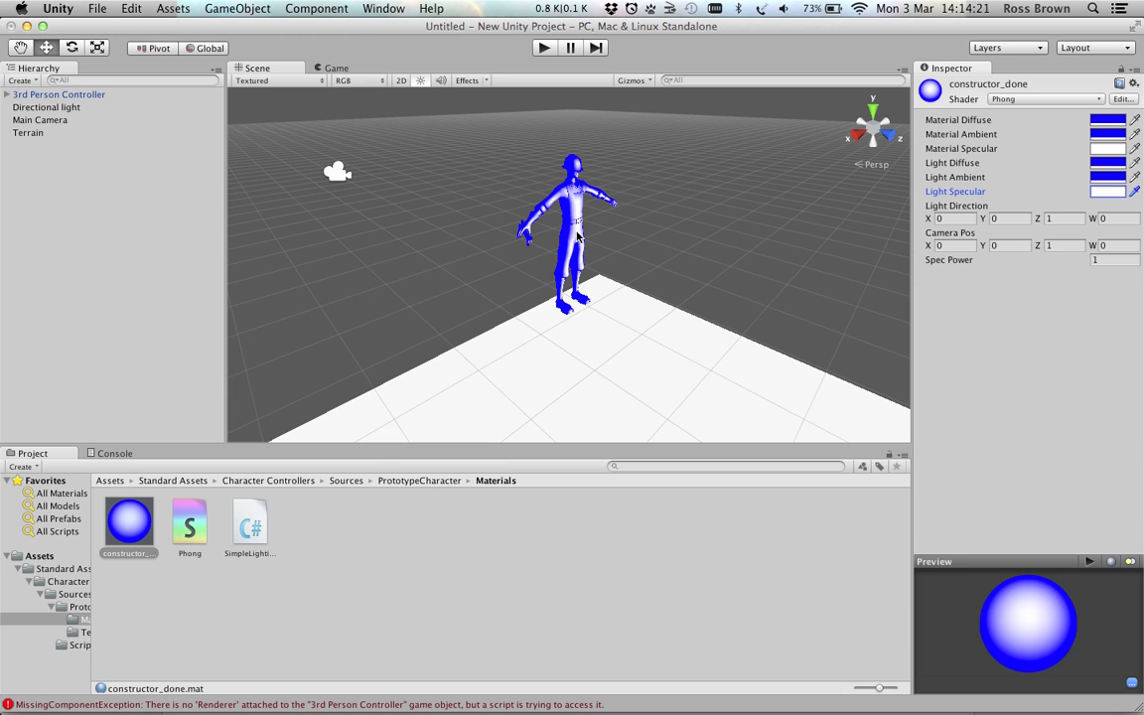
{"action": "left_click", "coordinate": [1096, 260]}
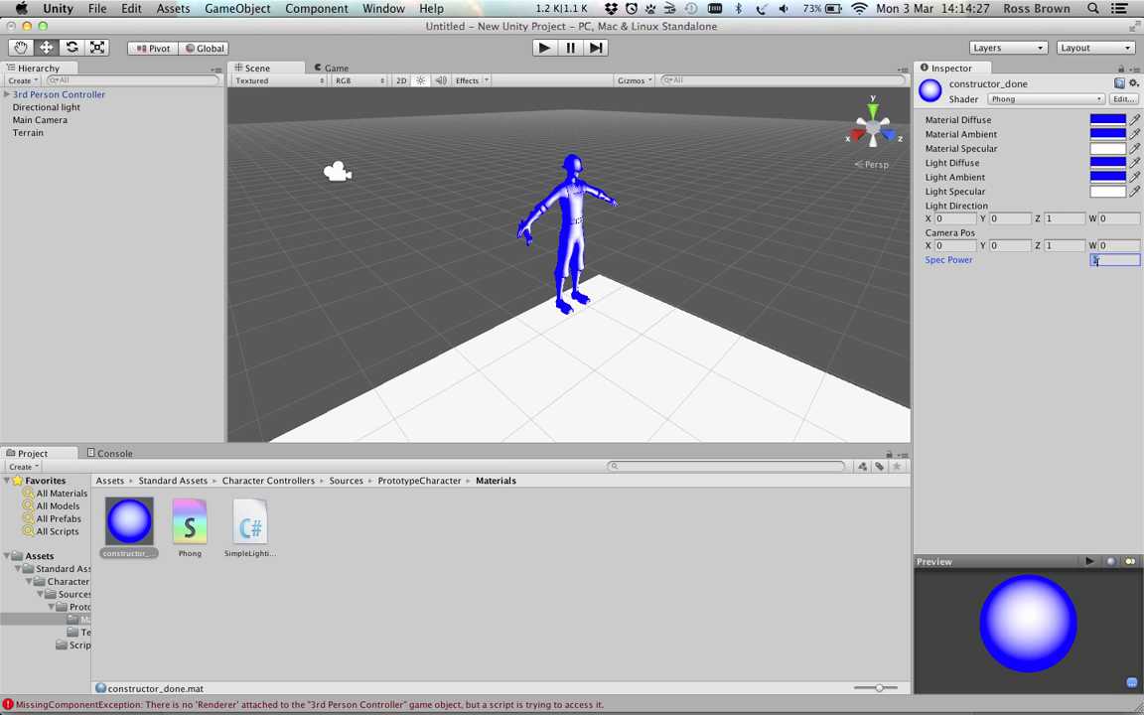
{"action": "type", "text": "9"}
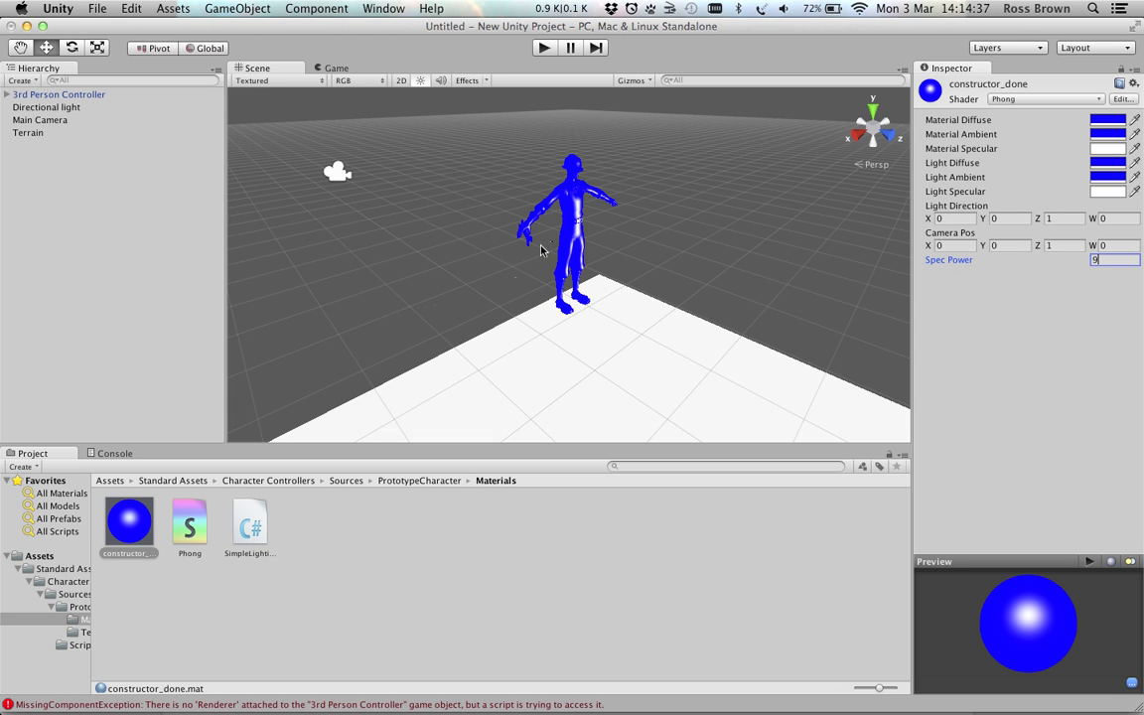
Step: Check the Directional light's position and set the constructor_done material's Light Direction to X 100, Y 100, Z -100
{"action": "left_click", "coordinate": [55, 110]}
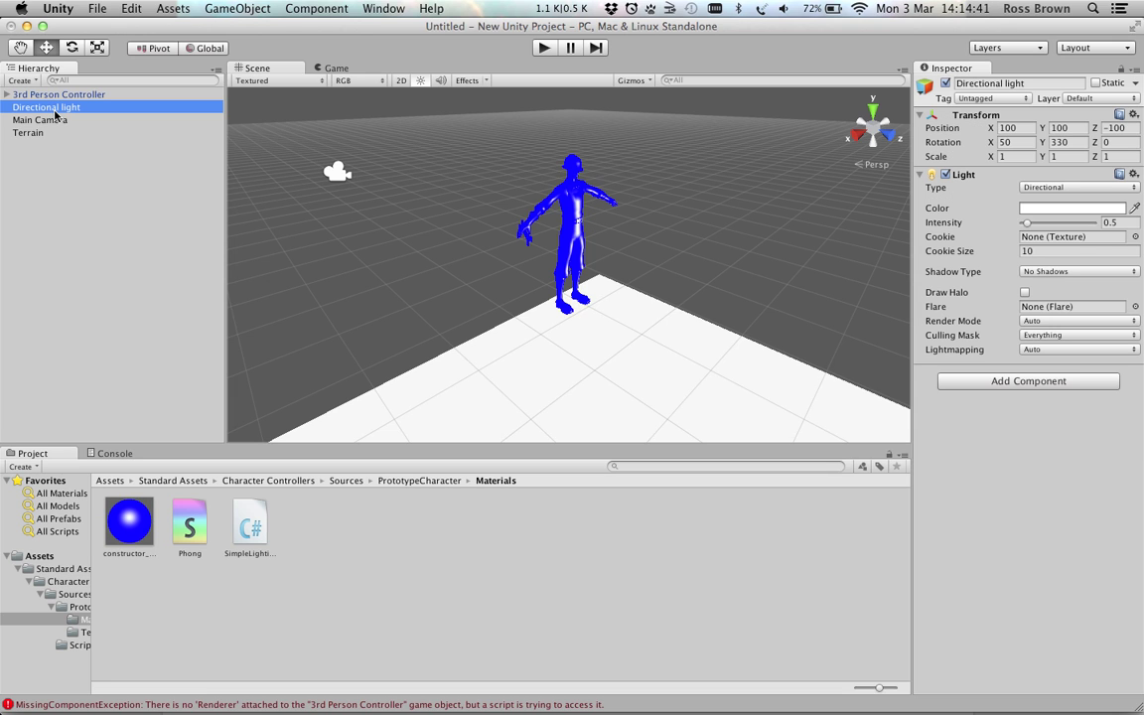
{"action": "left_click", "coordinate": [129, 511]}
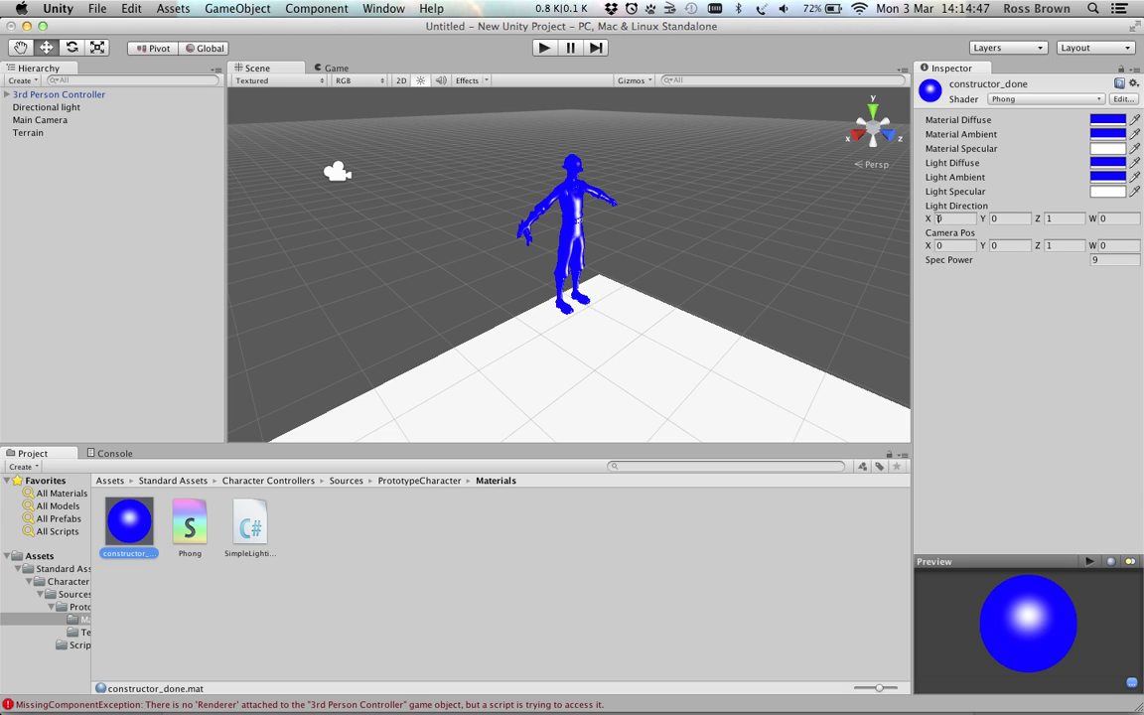
{"action": "left_click", "coordinate": [941, 219]}
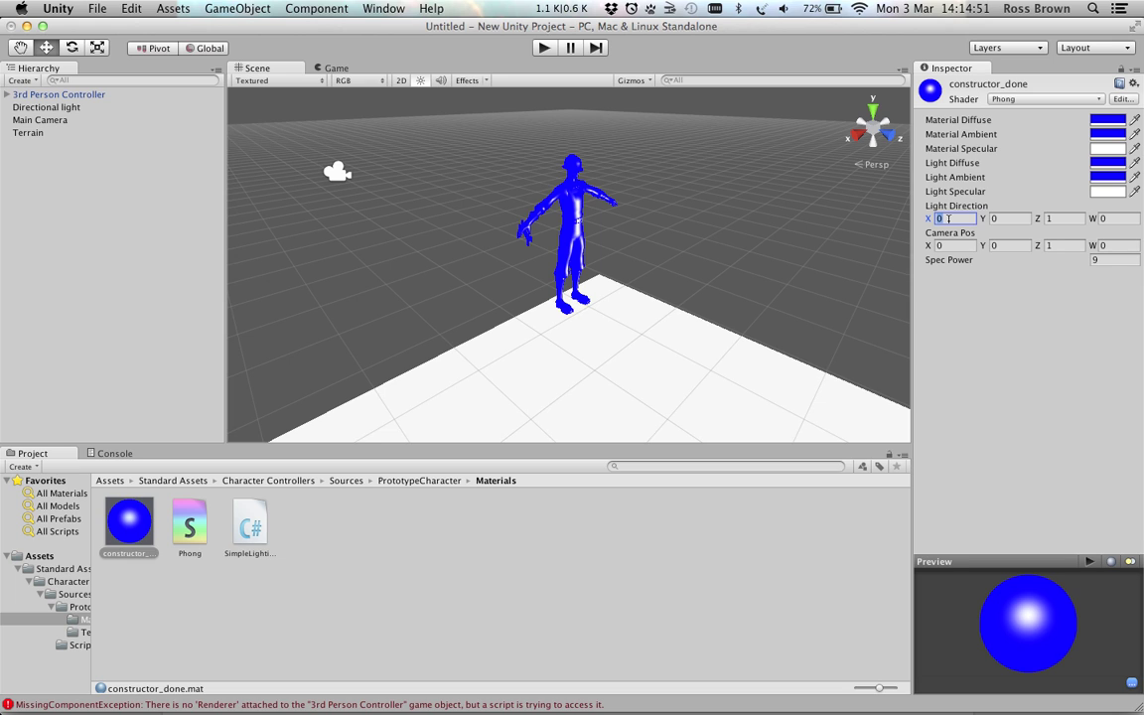
{"action": "type", "text": "100"}
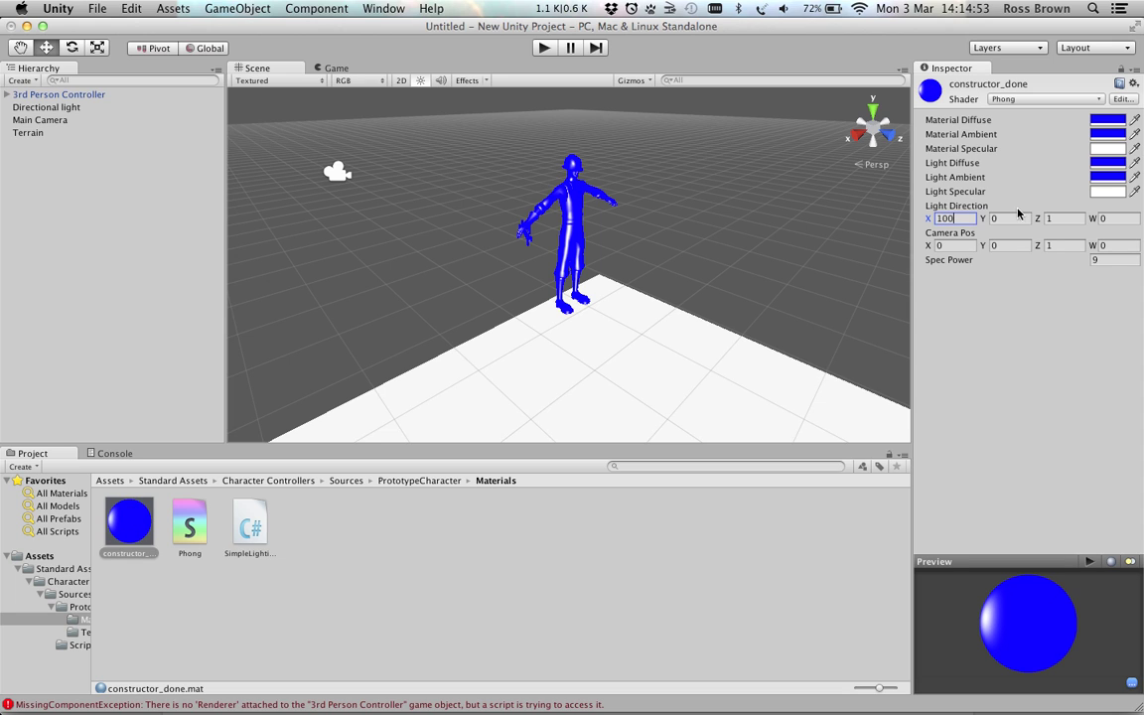
{"action": "left_click", "coordinate": [1001, 220]}
{"action": "type", "text": "100"}
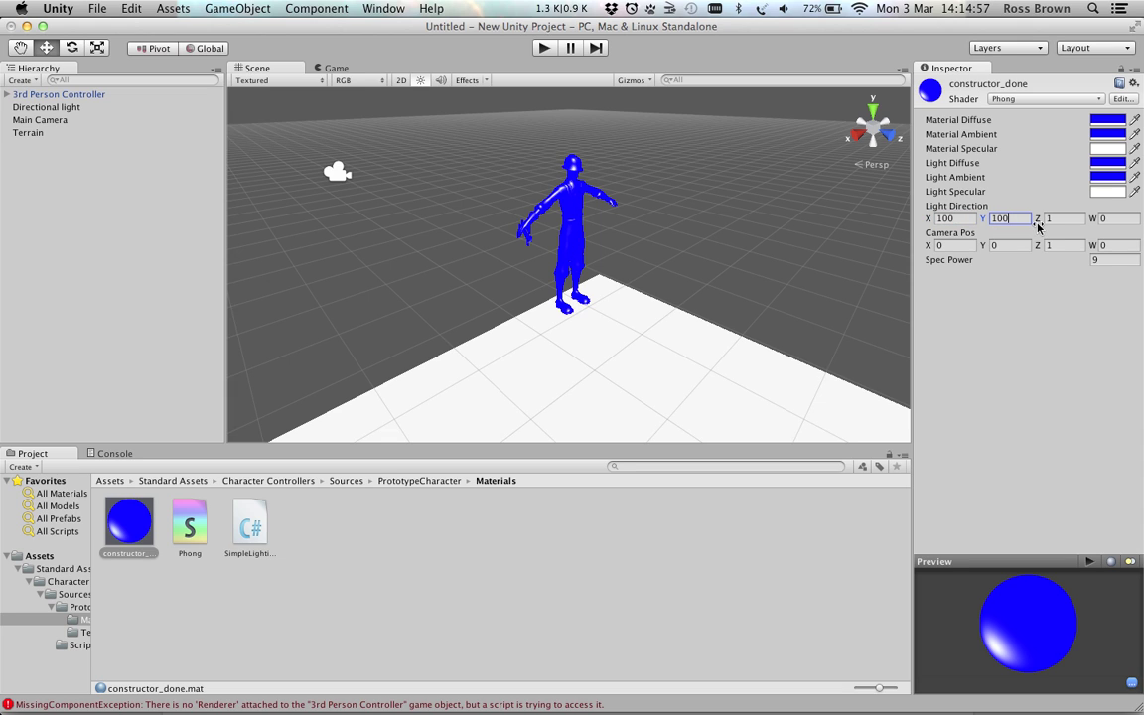
{"action": "left_click", "coordinate": [1047, 219]}
{"action": "type", "text": "-100"}
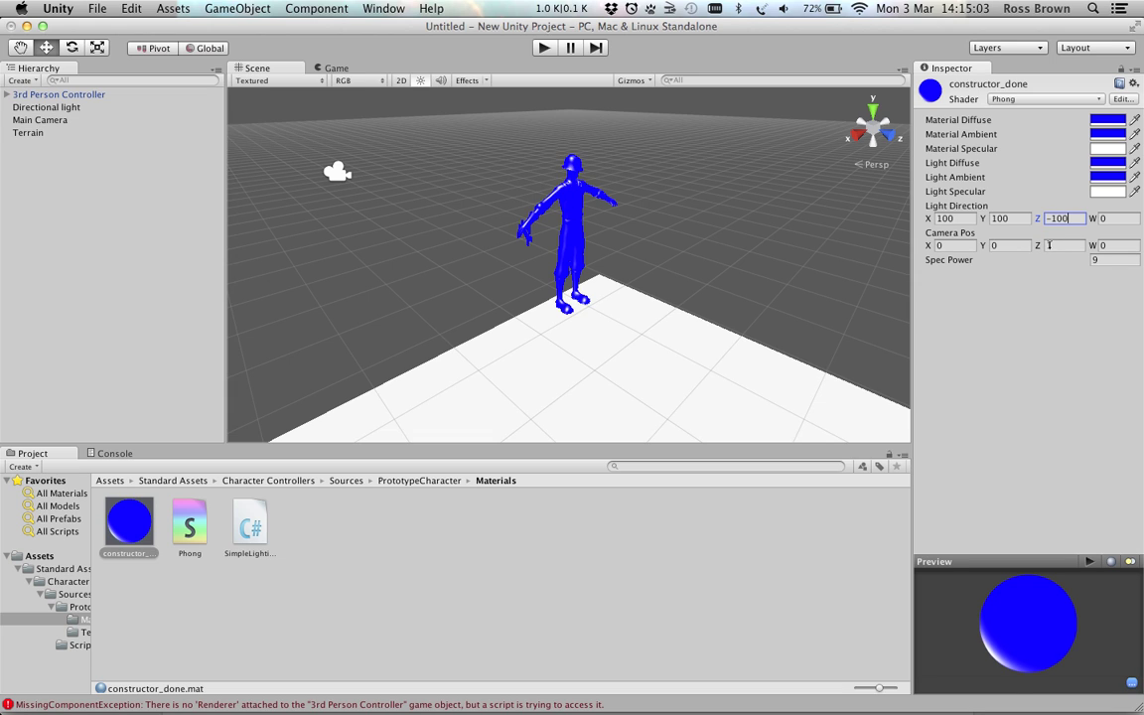
Step: Set the constructor_done material's Camera Pos Z to -10 and select the character in the scene
{"action": "left_click", "coordinate": [1049, 245]}
{"action": "type", "text": "-"}
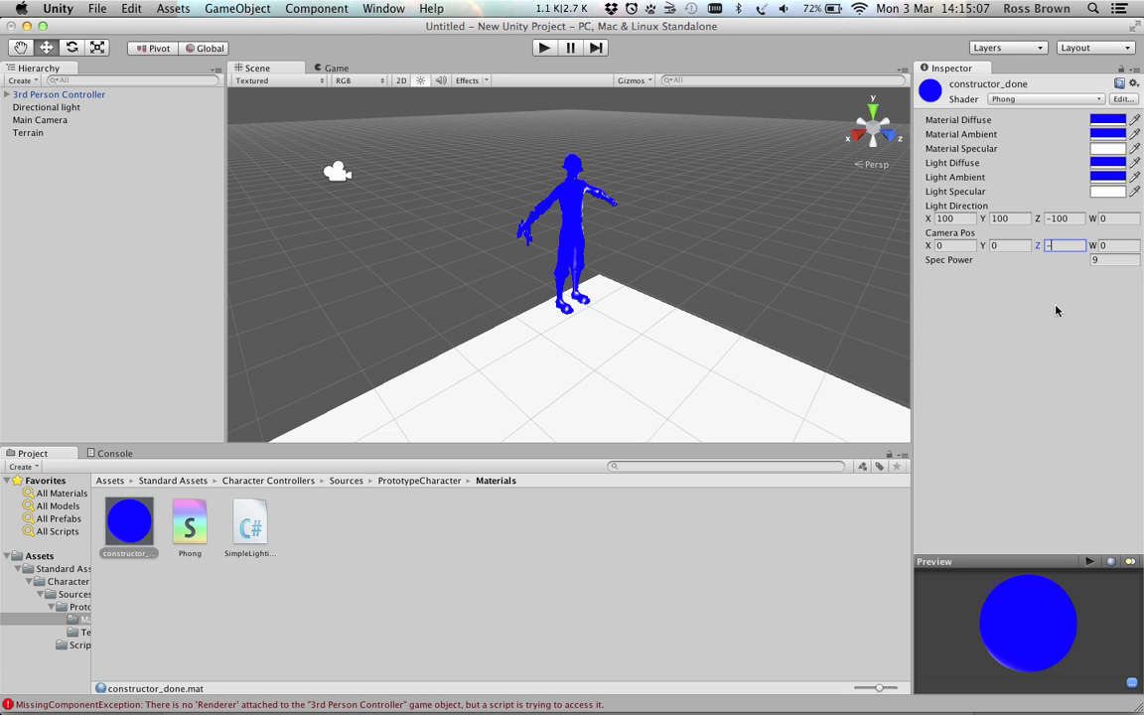
{"action": "type", "text": "10"}
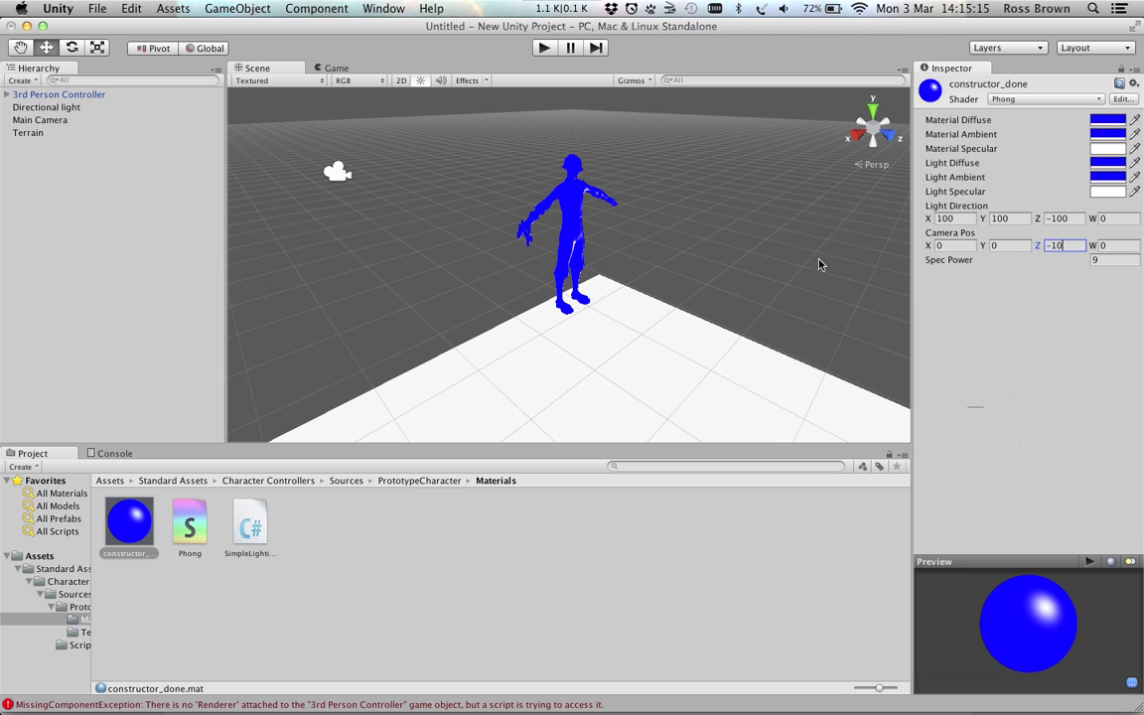
{"action": "left_click", "coordinate": [572, 213]}
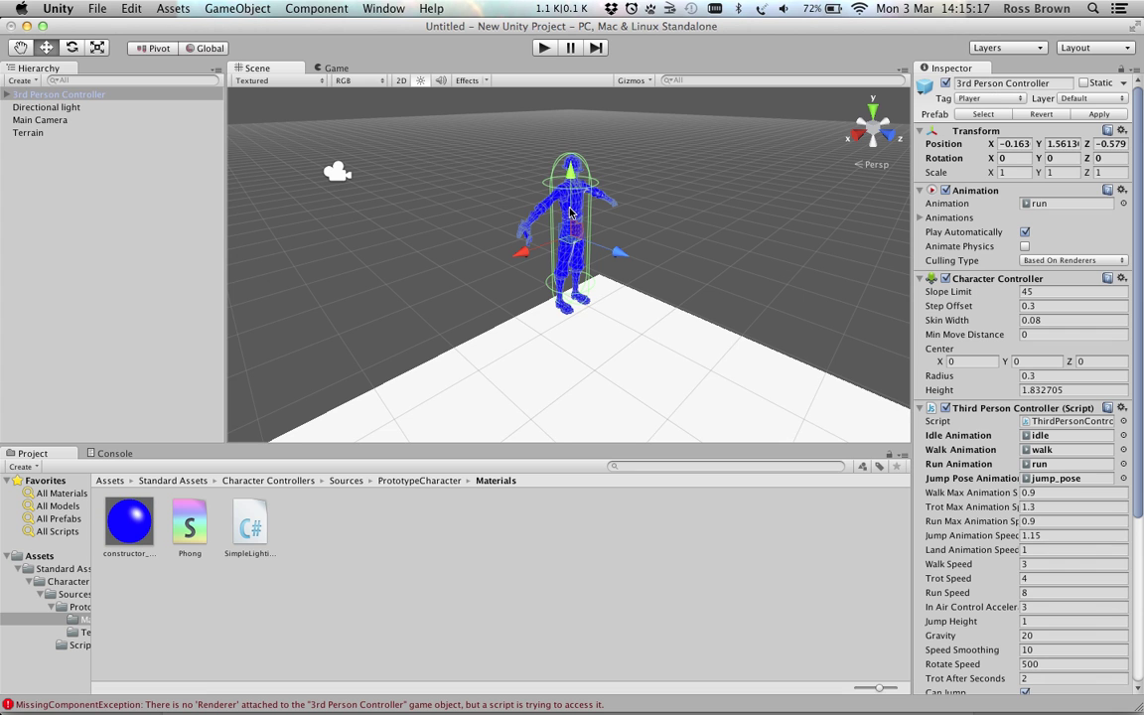
Step: Set the constructor_done material's Material Diffuse colour to green with R 0, G 99, B 13
{"action": "left_click", "coordinate": [607, 388]}
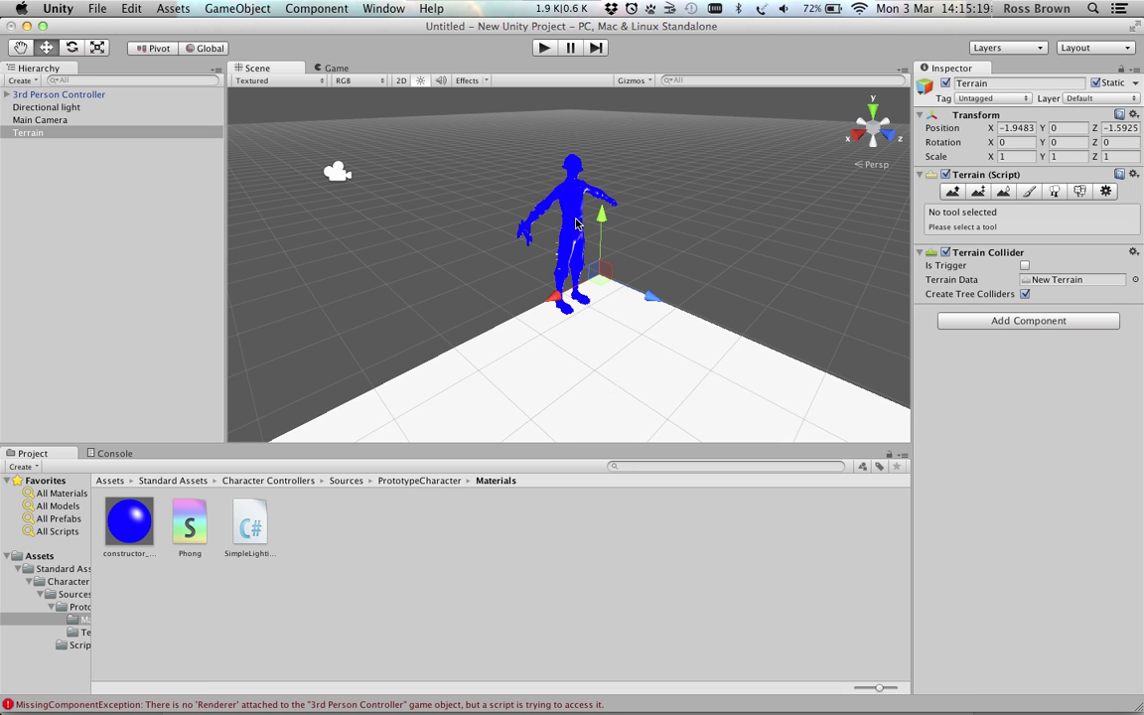
{"action": "left_click", "coordinate": [129, 521]}
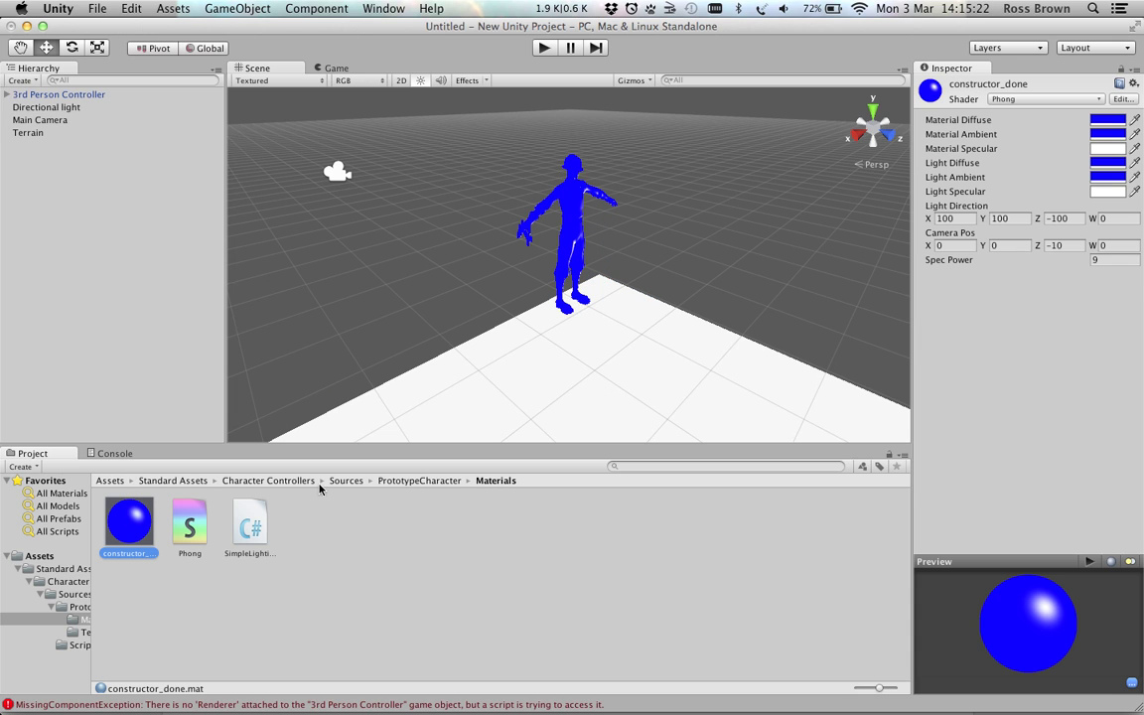
{"action": "left_click", "coordinate": [1105, 121]}
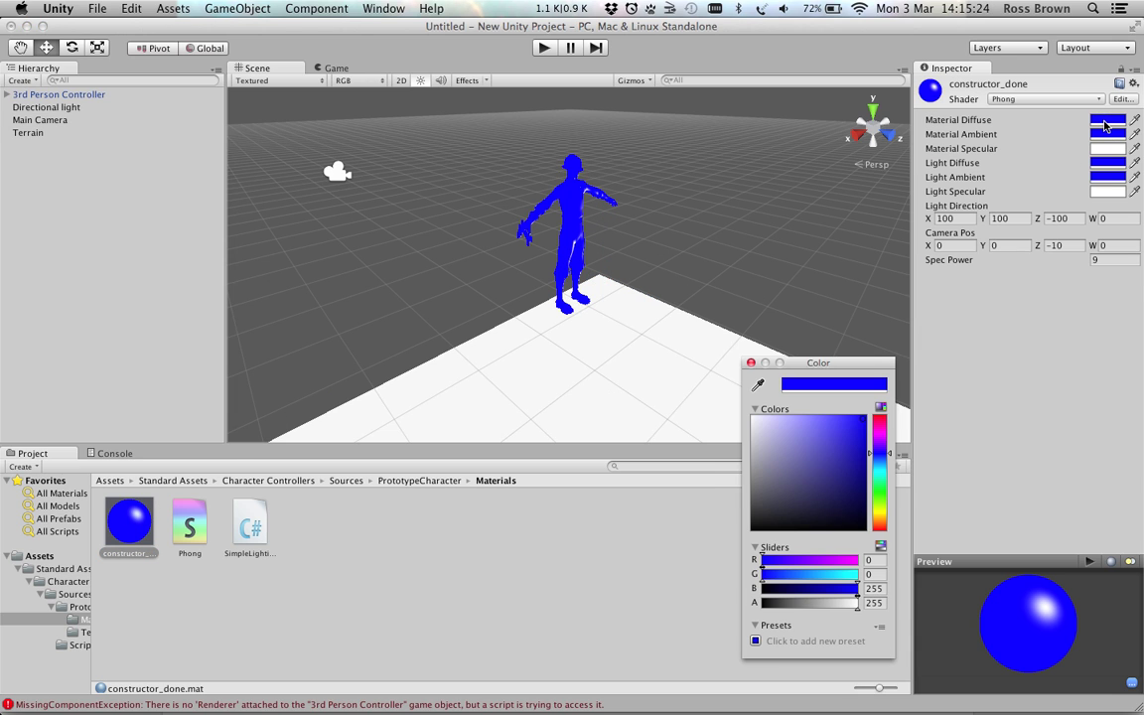
{"action": "left_click", "coordinate": [880, 492]}
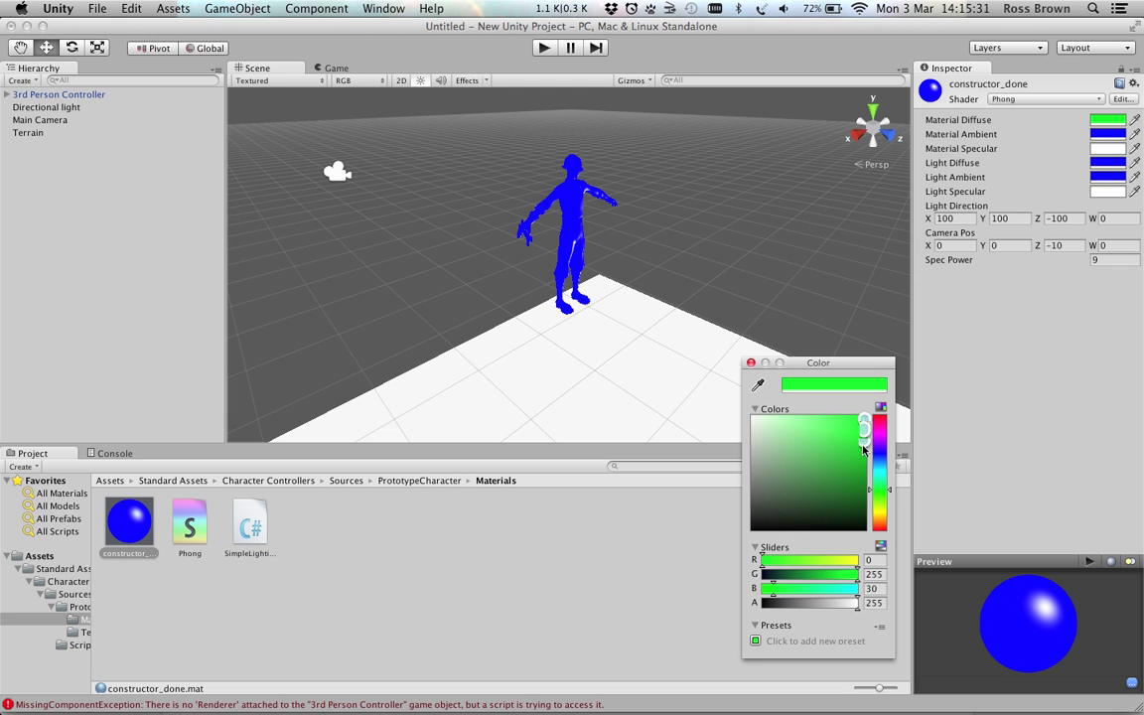
{"action": "left_click_drag", "start_coordinate": [864, 425], "coordinate": [862, 490]}
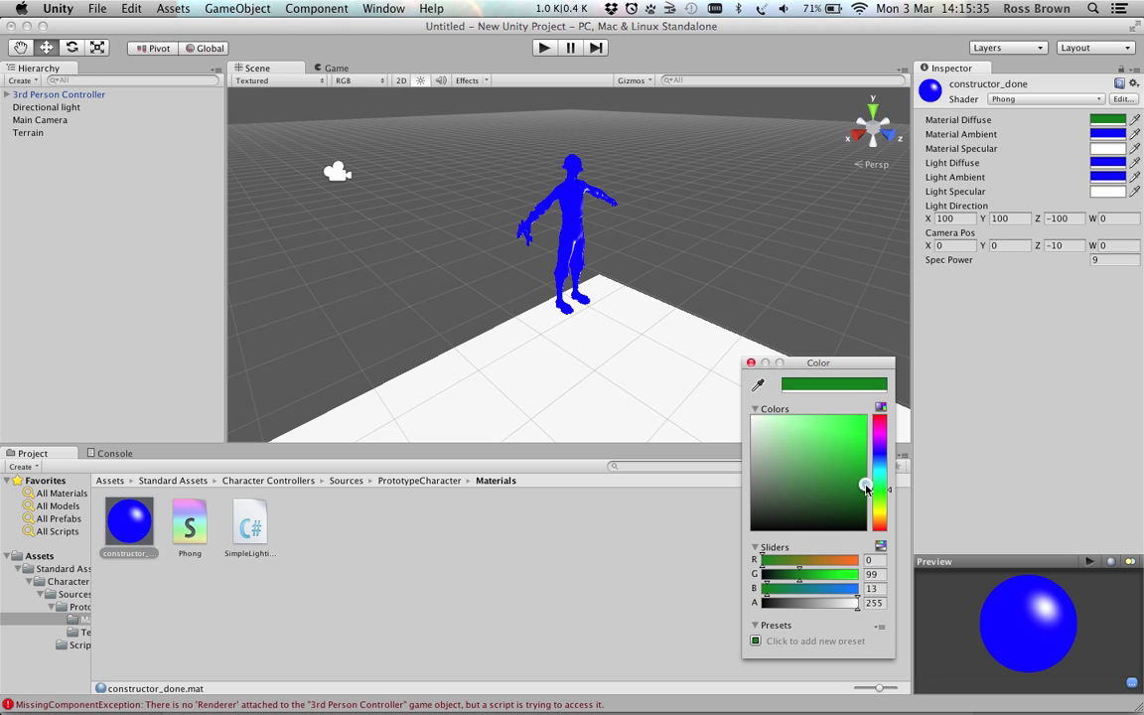
{"action": "left_click", "coordinate": [750, 363]}
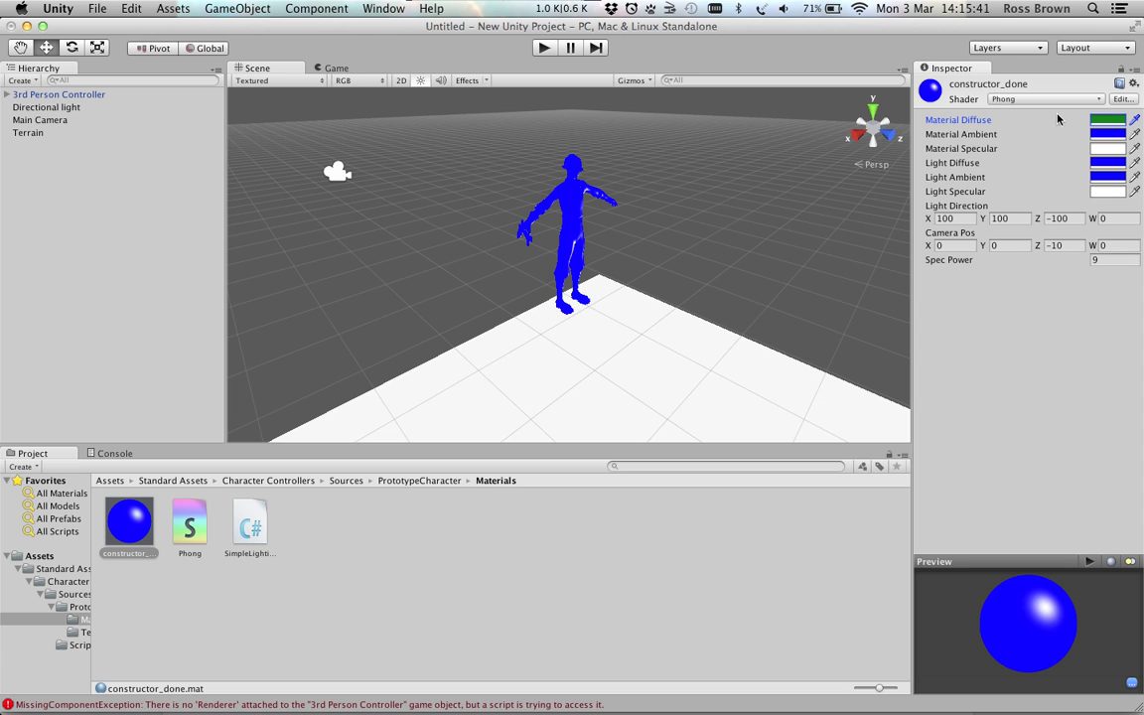
Step: Set the constructor_done material's Light Diffuse colour to dark green with R 0, G 43, B 7
{"action": "left_click", "coordinate": [1108, 176]}
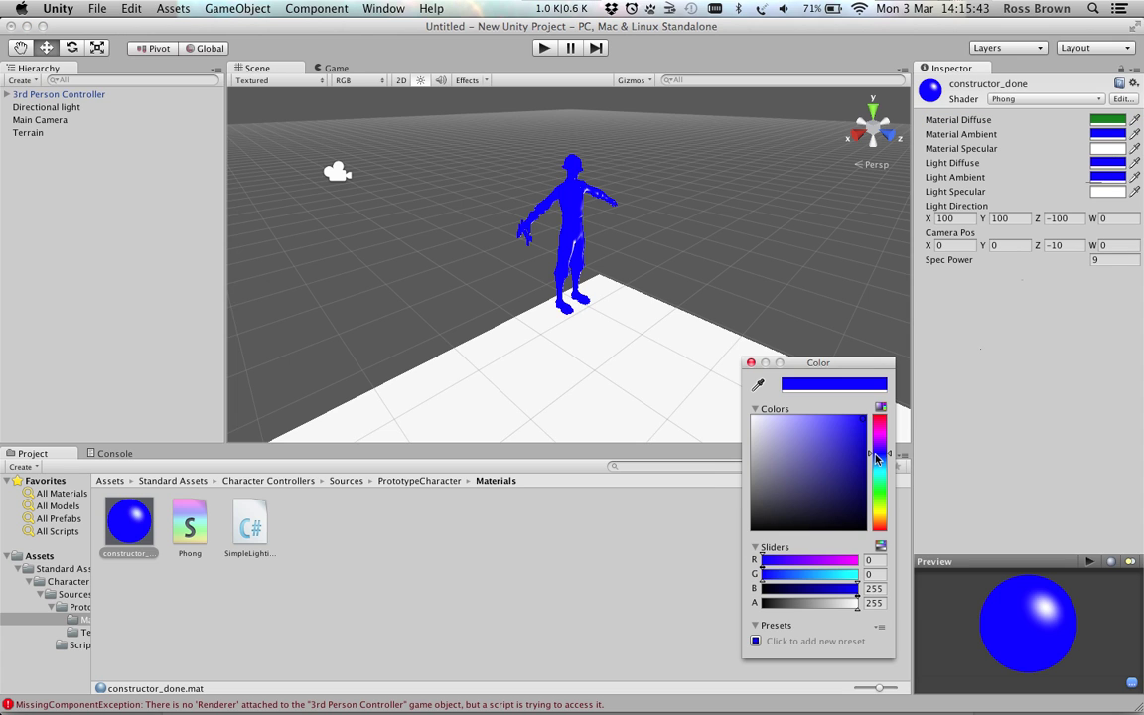
{"action": "left_click", "coordinate": [878, 488]}
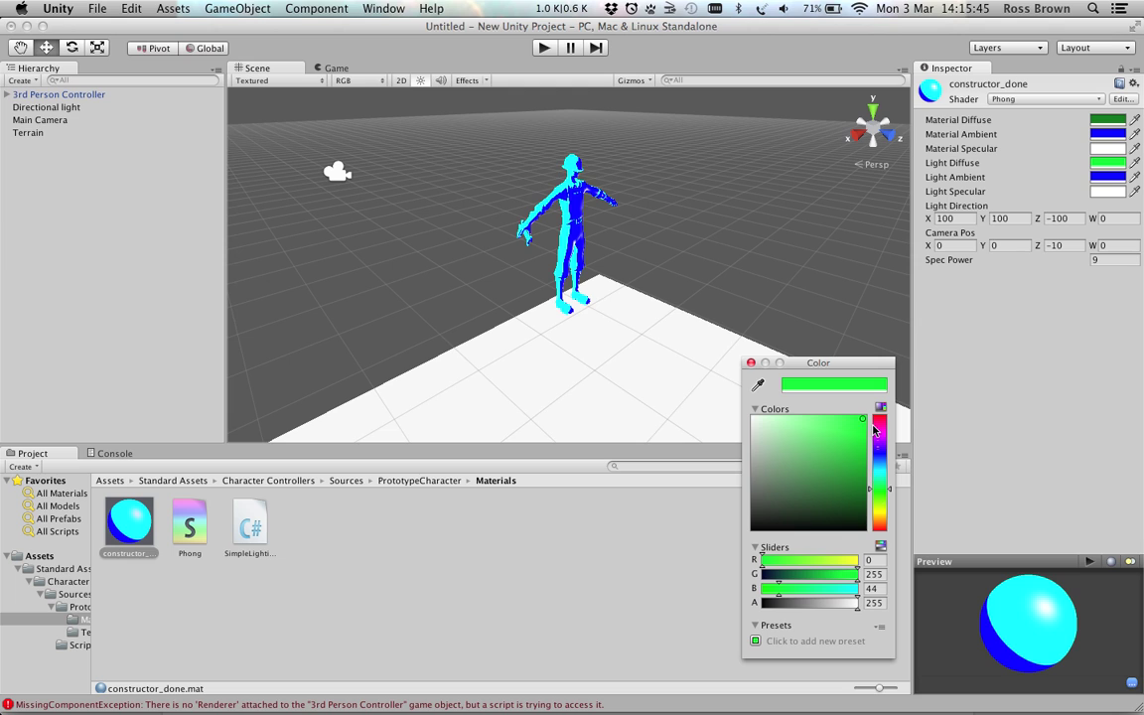
{"action": "left_click_drag", "start_coordinate": [864, 484], "coordinate": [861, 508]}
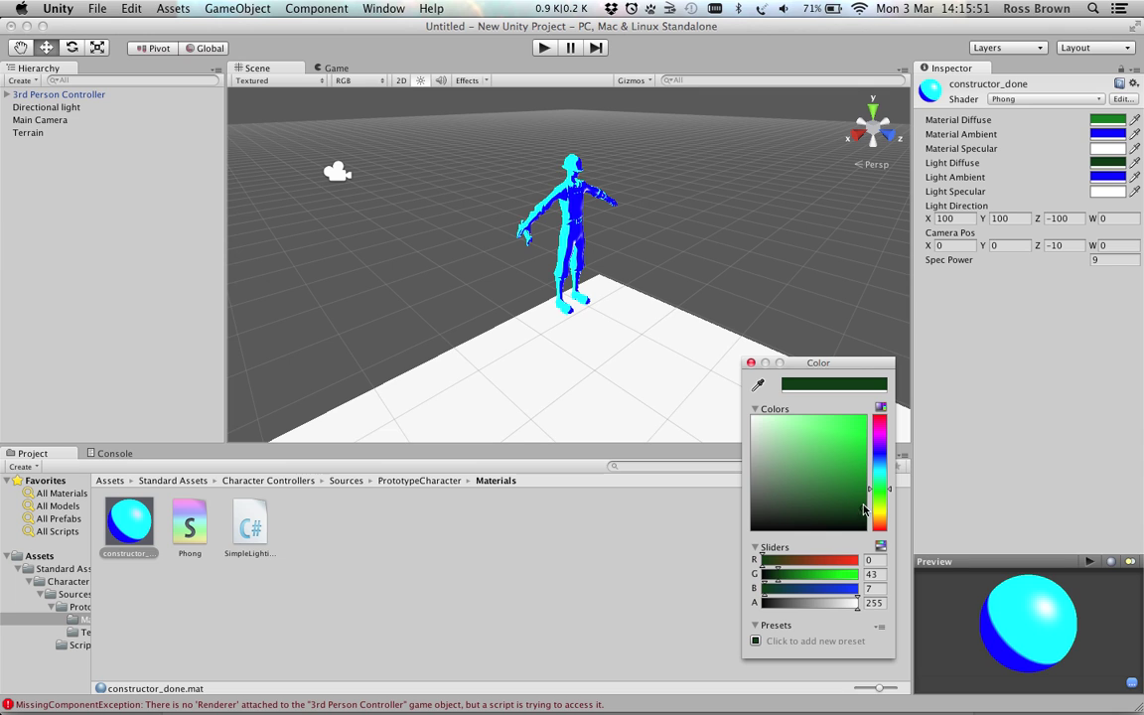
{"action": "left_click", "coordinate": [751, 362]}
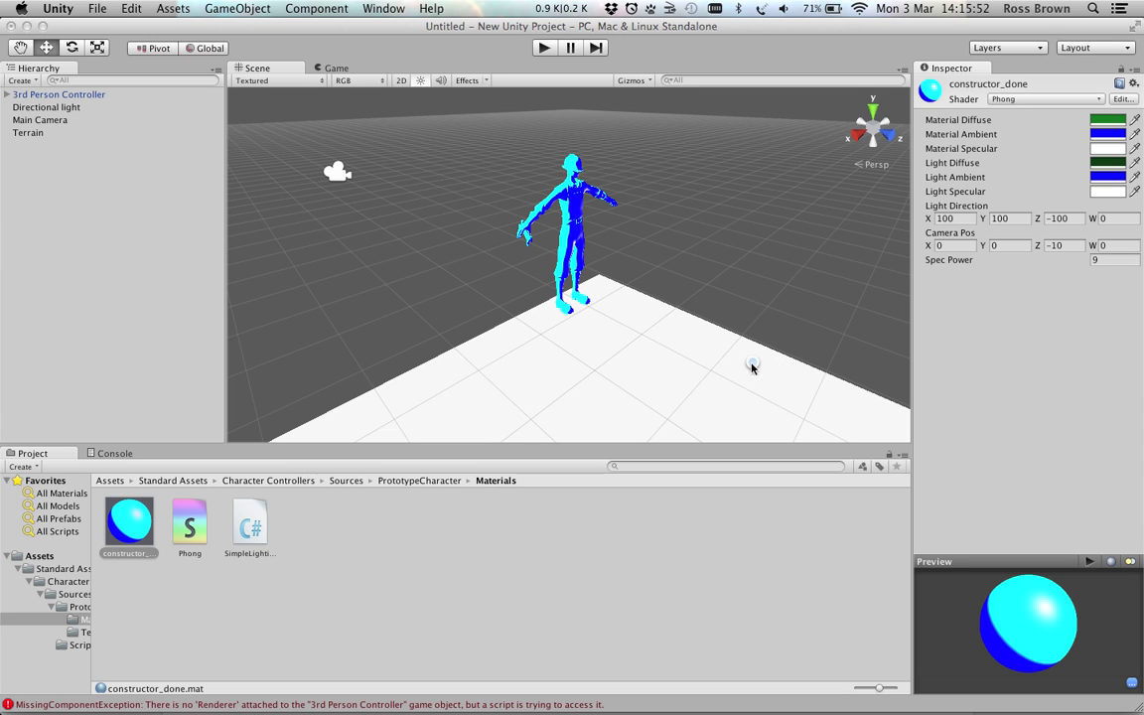
Step: Set the constructor_done material's Material Ambient colour to dark green with R 8, G 49, B 0
{"action": "left_click", "coordinate": [1106, 135]}
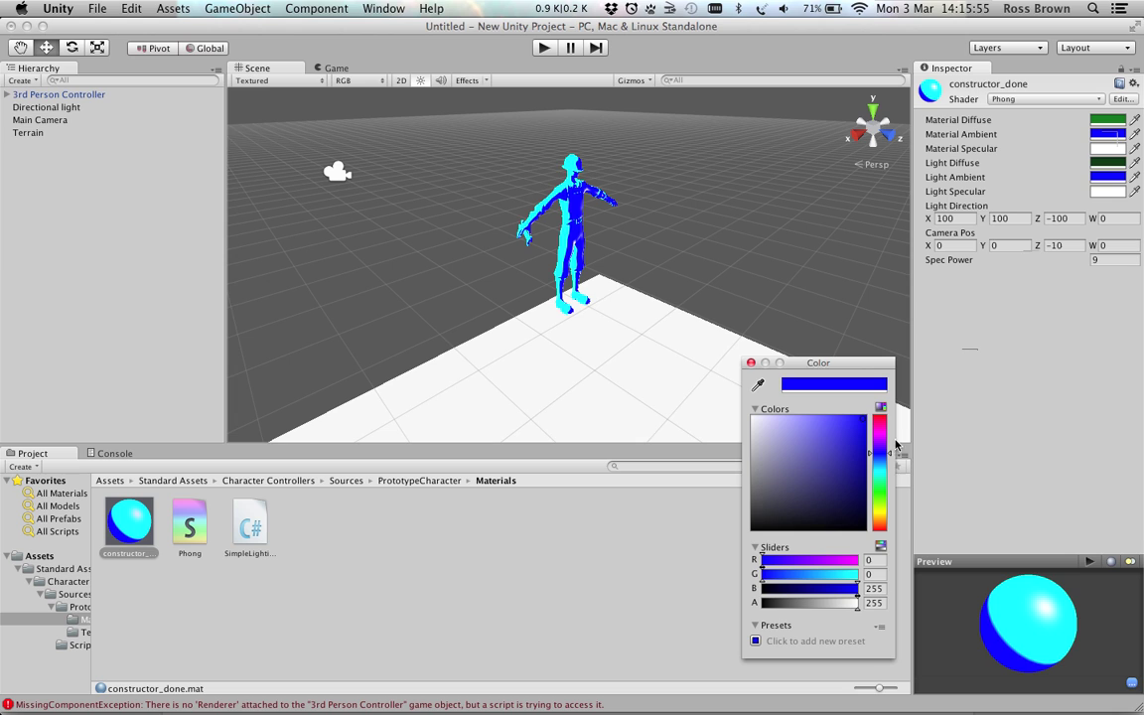
{"action": "left_click_drag", "start_coordinate": [883, 457], "coordinate": [881, 499]}
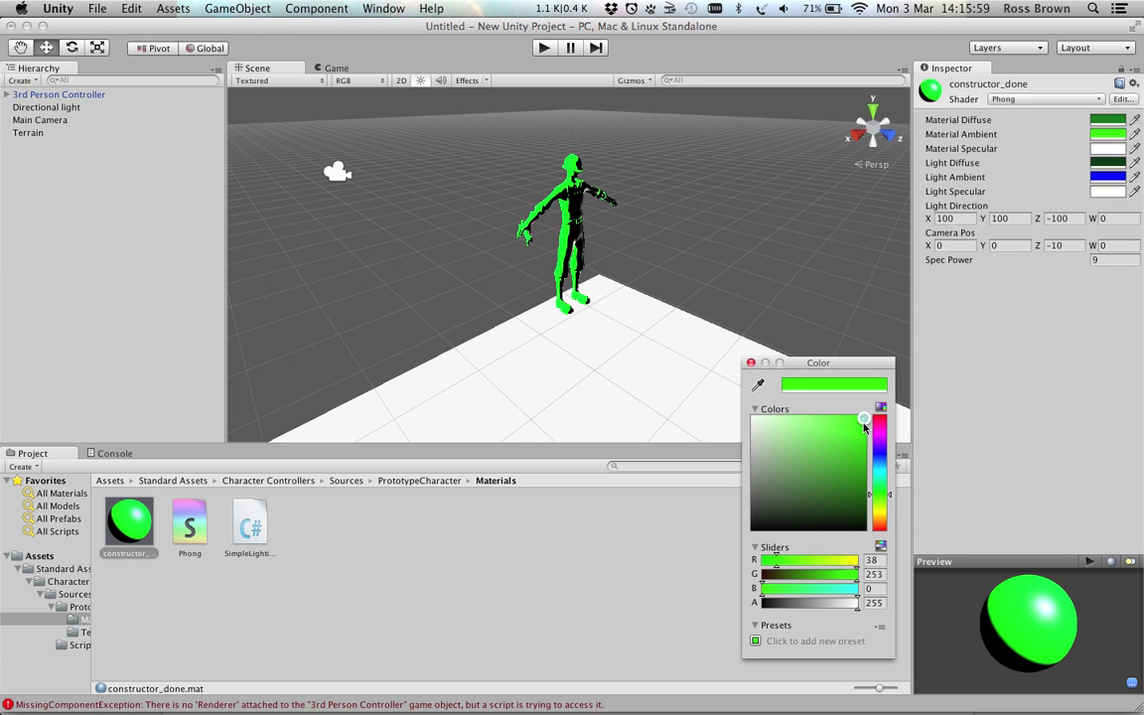
{"action": "left_click_drag", "start_coordinate": [862, 430], "coordinate": [862, 509]}
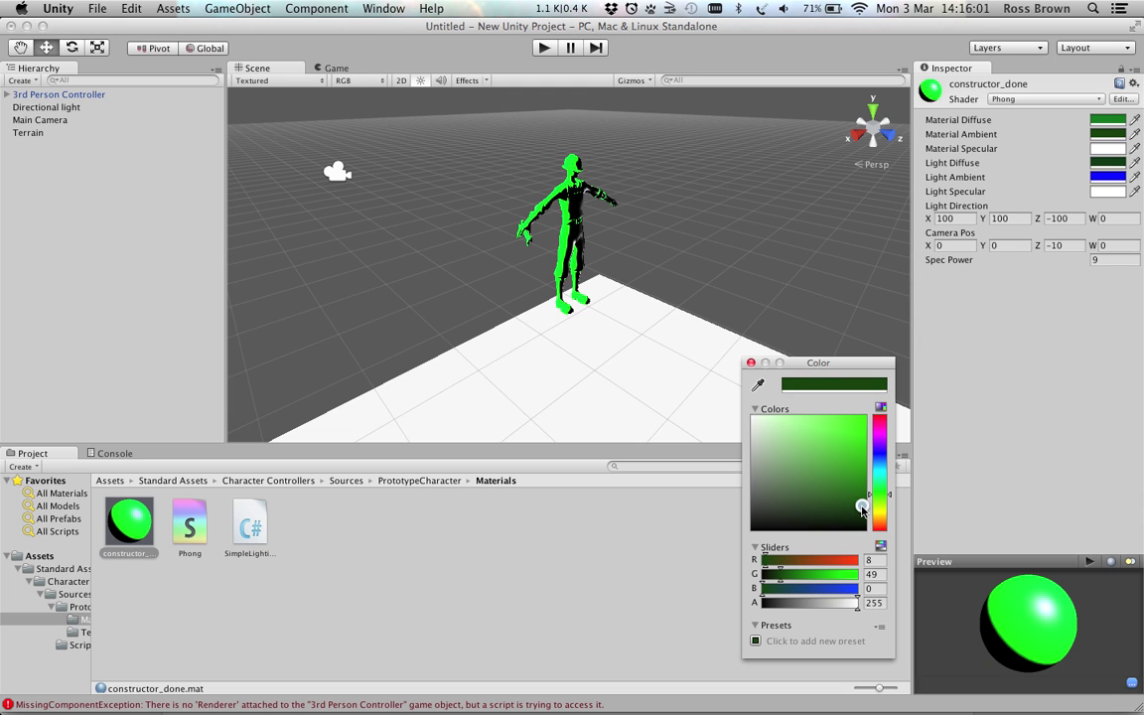
Step: Set the constructor_done material's Light Ambient colour to dark green with R 5, G 58, B 1
{"action": "left_click", "coordinate": [1103, 179]}
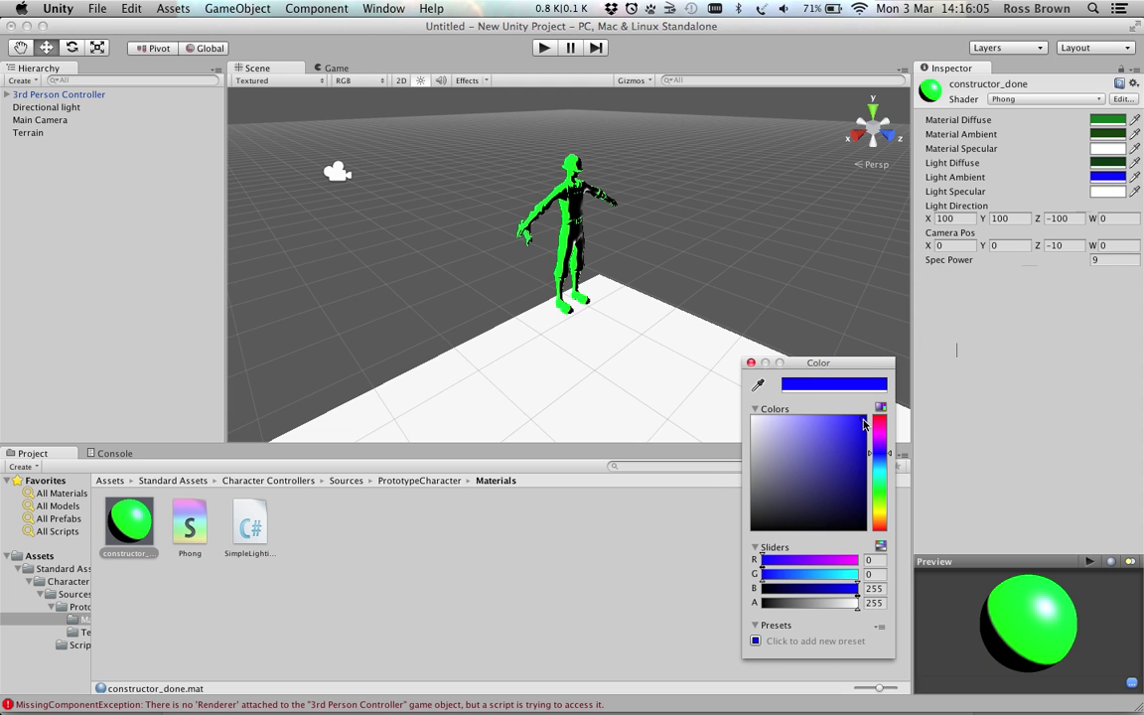
{"action": "left_click_drag", "start_coordinate": [879, 456], "coordinate": [881, 498]}
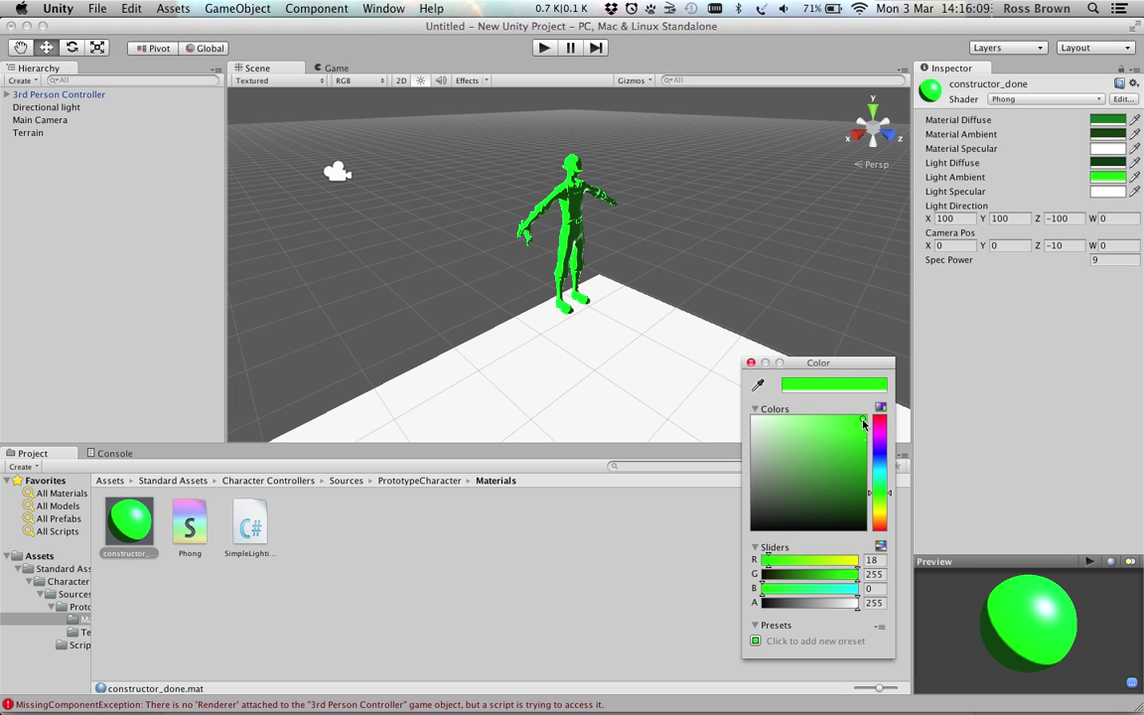
{"action": "left_click_drag", "start_coordinate": [862, 422], "coordinate": [859, 502]}
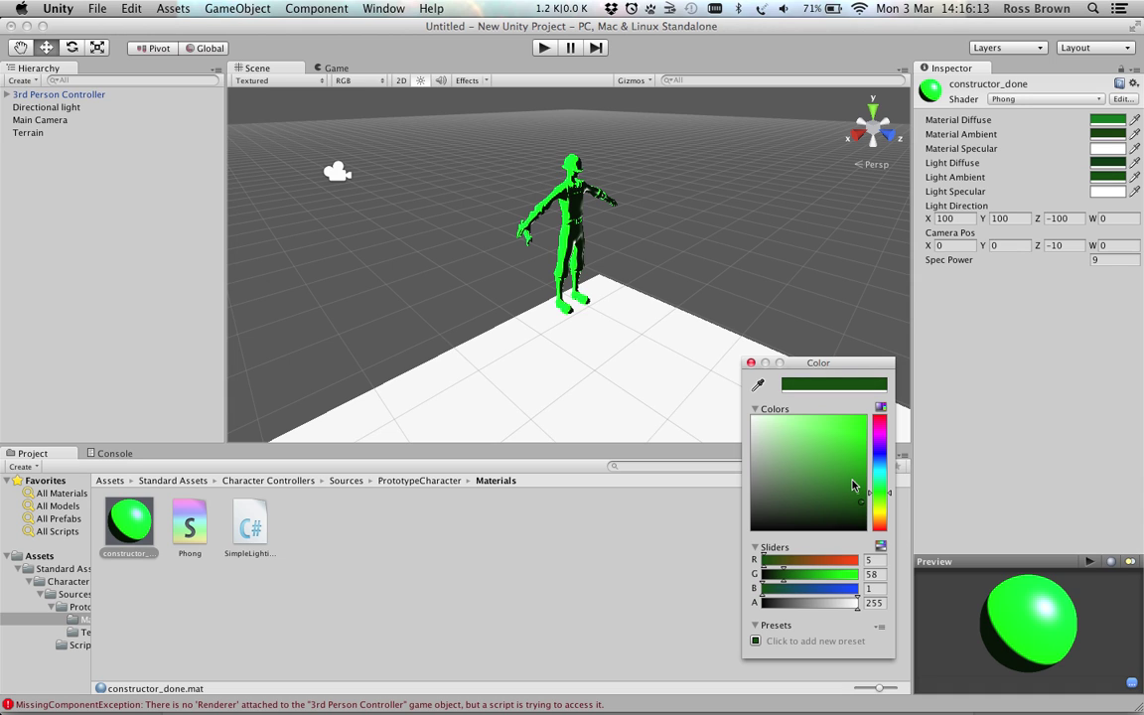
{"action": "left_click", "coordinate": [751, 363]}
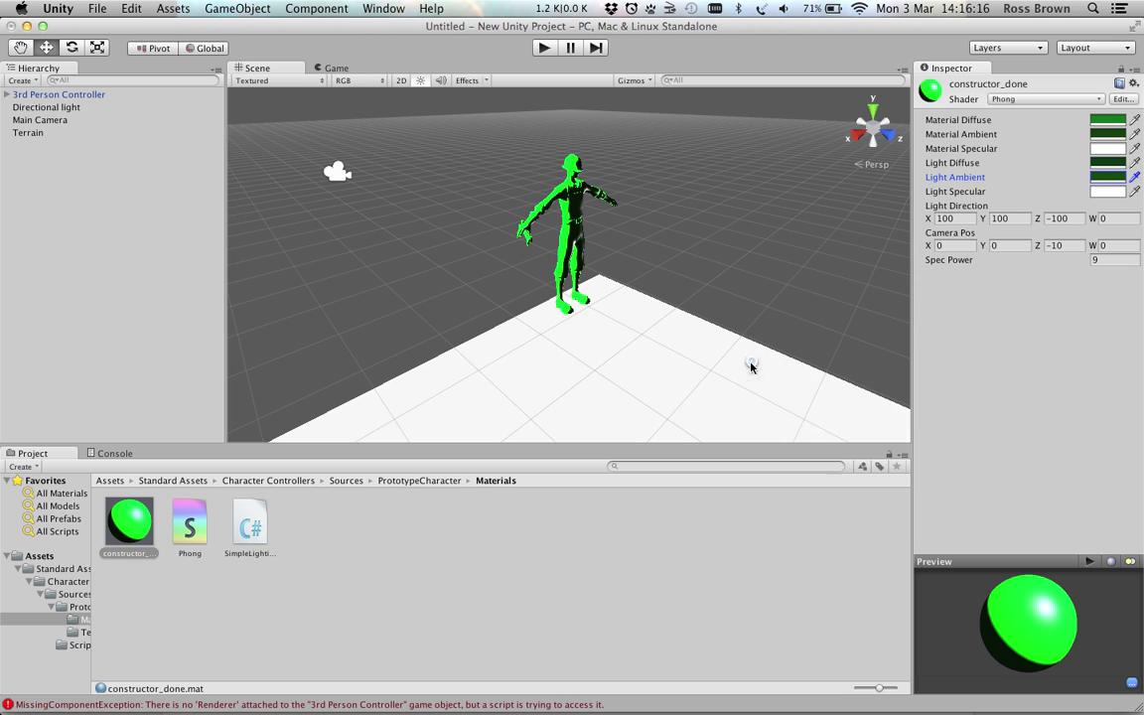
Step: Darken the Material Diffuse colour to R 0, G 6, B 1 and check the material's preview sphere
{"action": "left_click", "coordinate": [1108, 120]}
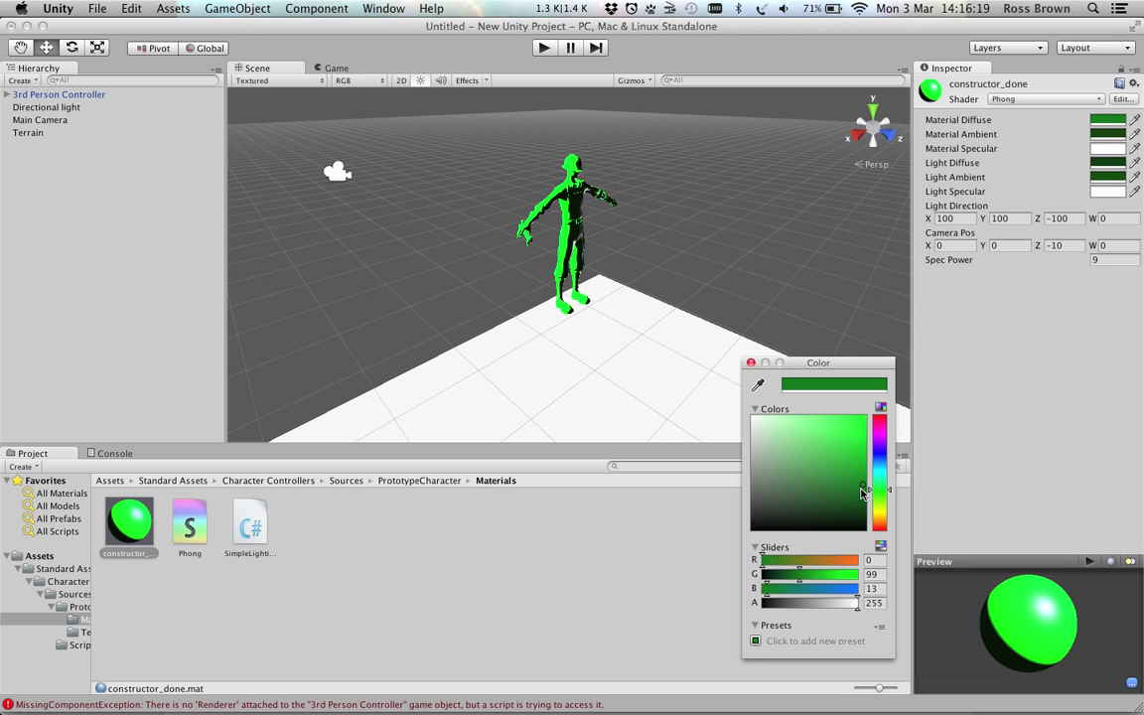
{"action": "left_click_drag", "start_coordinate": [861, 495], "coordinate": [865, 528]}
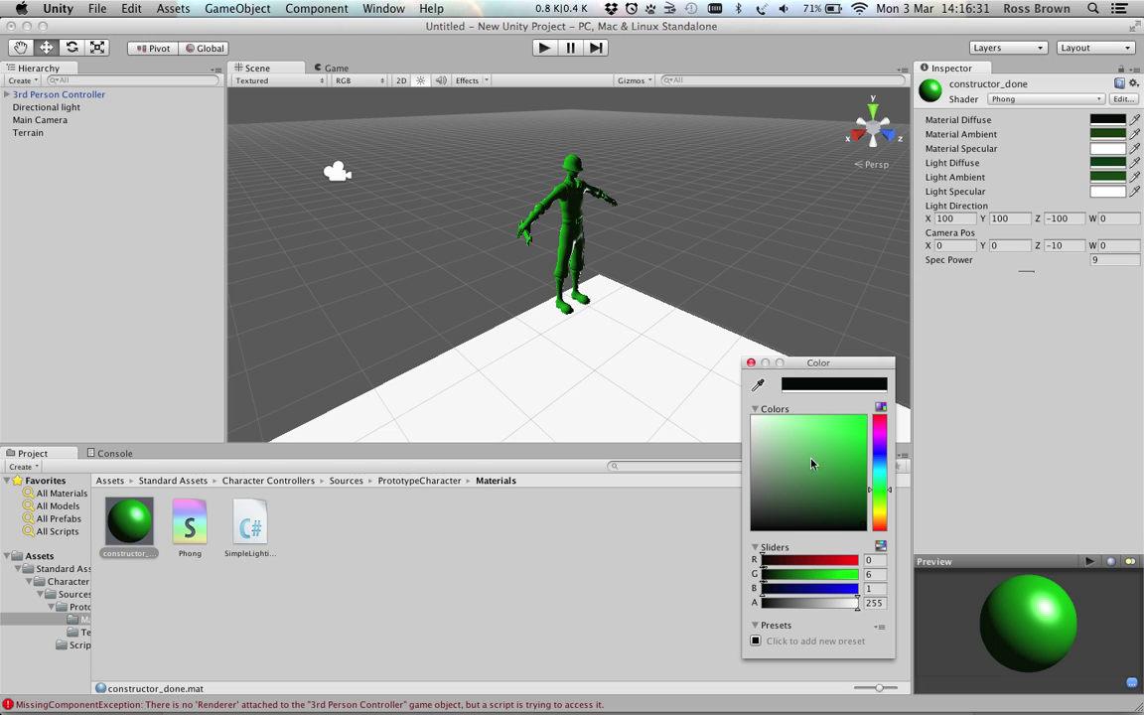
{"action": "left_click", "coordinate": [750, 363]}
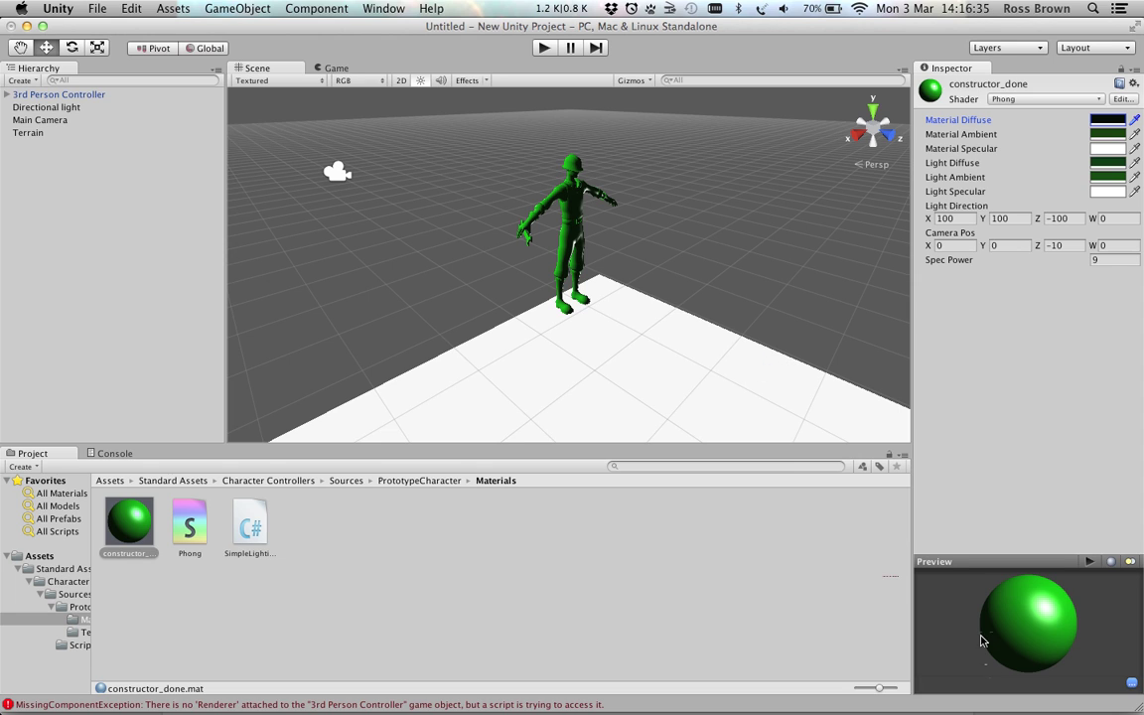
{"action": "mouse_move", "coordinate": [1020, 629]}
{"action": "left_mouse_down"}
{"action": "mouse_move", "coordinate": [1092, 623]}
{"action": "mouse_move", "coordinate": [1026, 641]}
{"action": "mouse_move", "coordinate": [1049, 633]}
{"action": "left_mouse_up"}
Step: Reselect the constructor_done material, run the game and walk the character around the terrain in several directions to check its shading
{"action": "left_click", "coordinate": [186, 531]}
{"action": "left_click", "coordinate": [127, 529]}
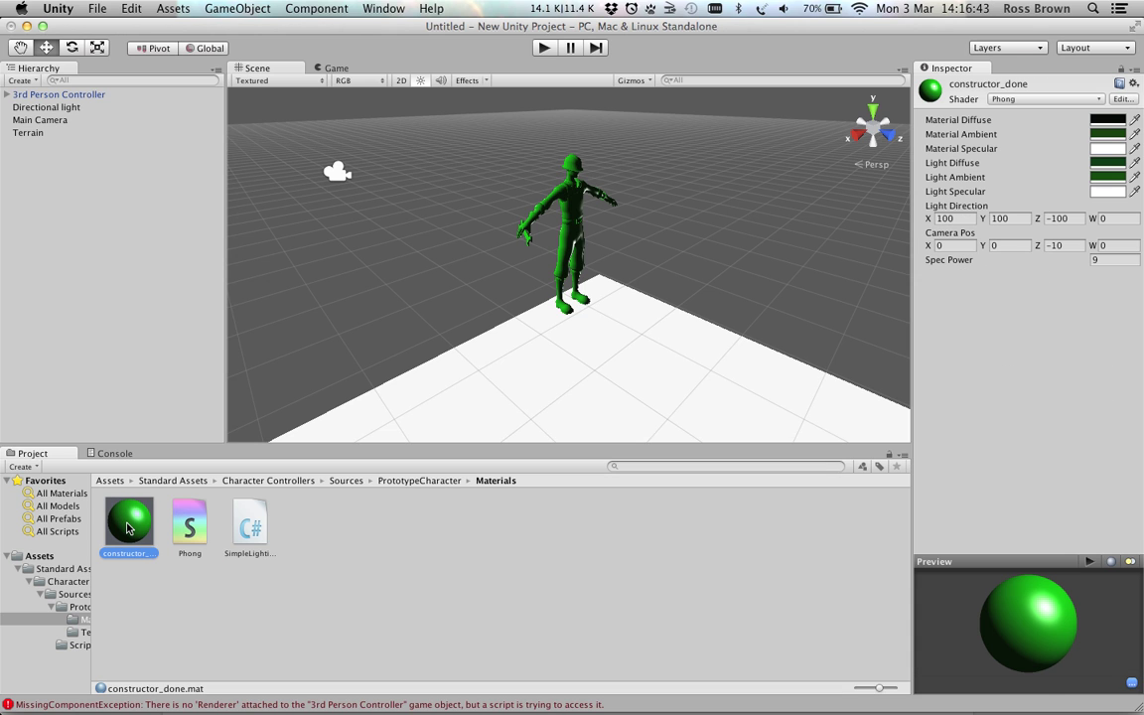
{"action": "left_click", "coordinate": [547, 48]}
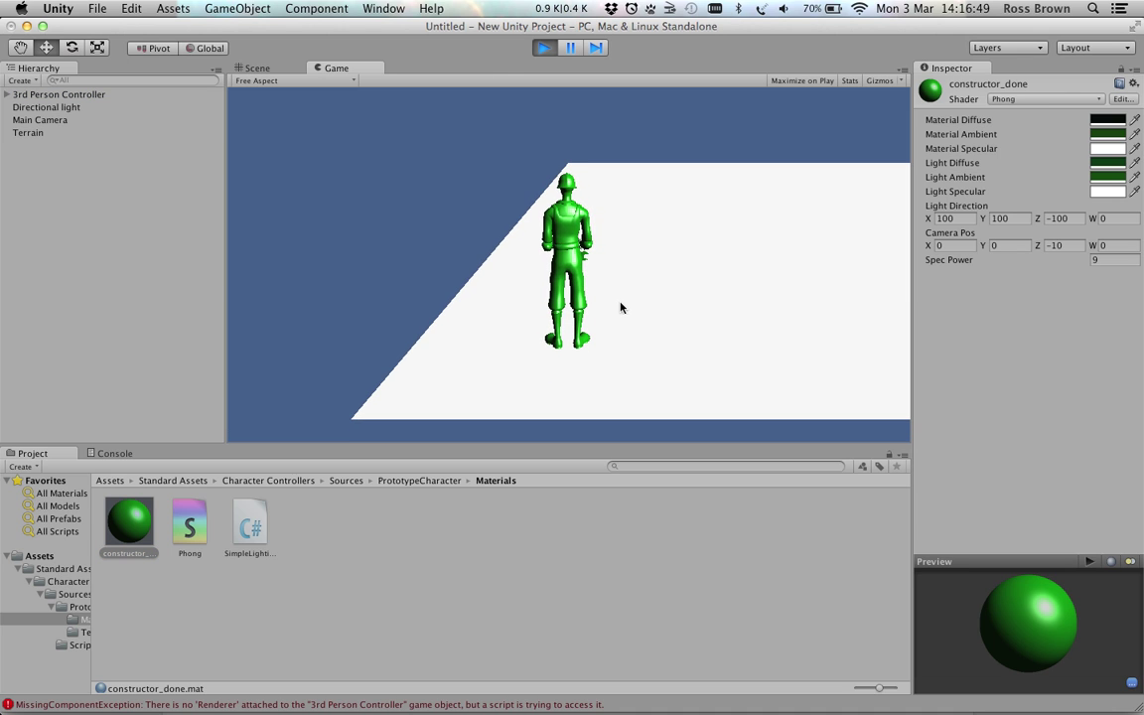
{"action": "key", "text": "Left"}
{"action": "key", "text": "Down"}
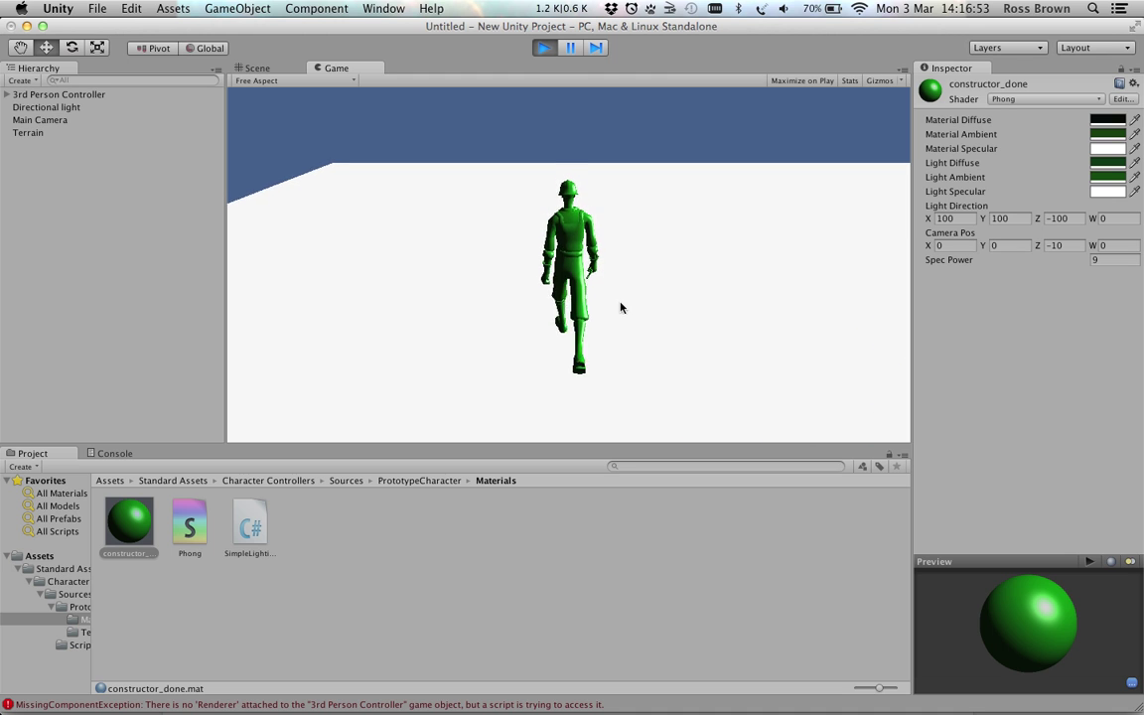
{"action": "key", "text": "Right"}
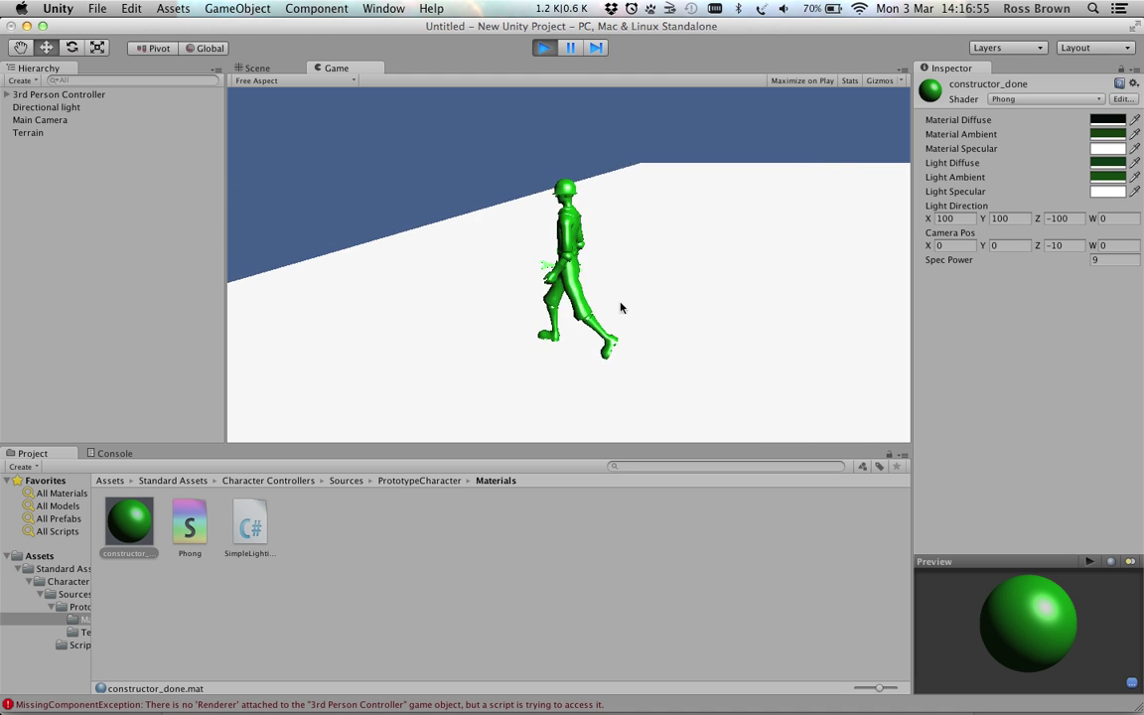
{"action": "key", "text": "Right"}
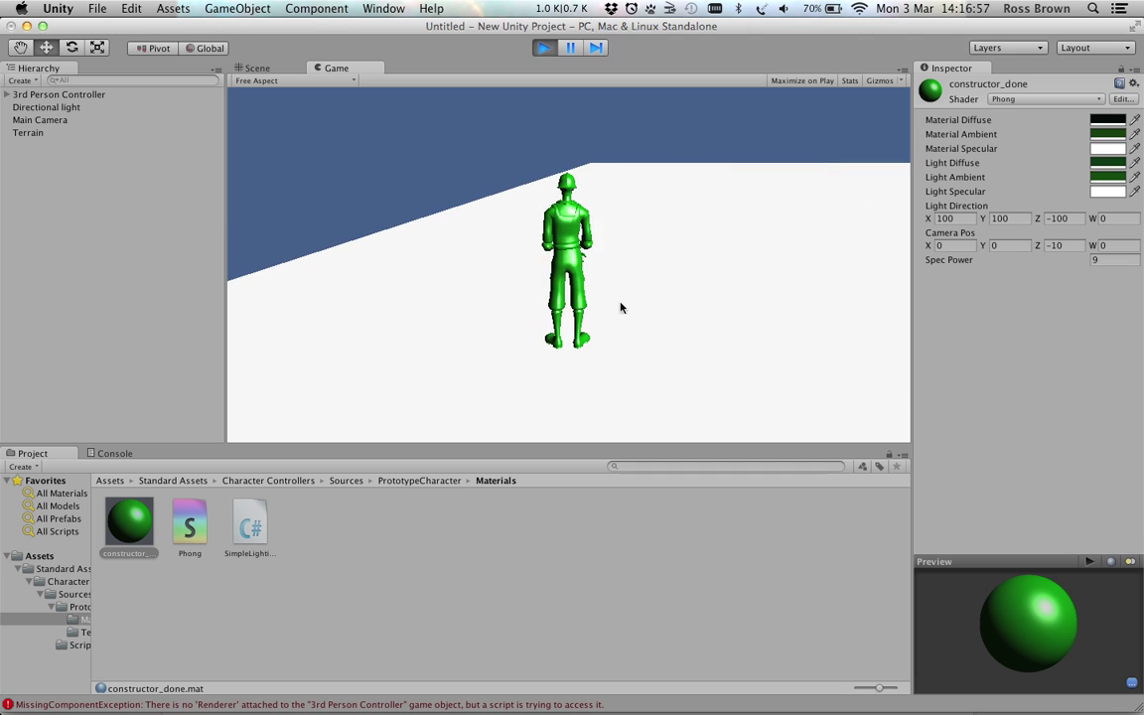
{"action": "key", "text": "Left"}
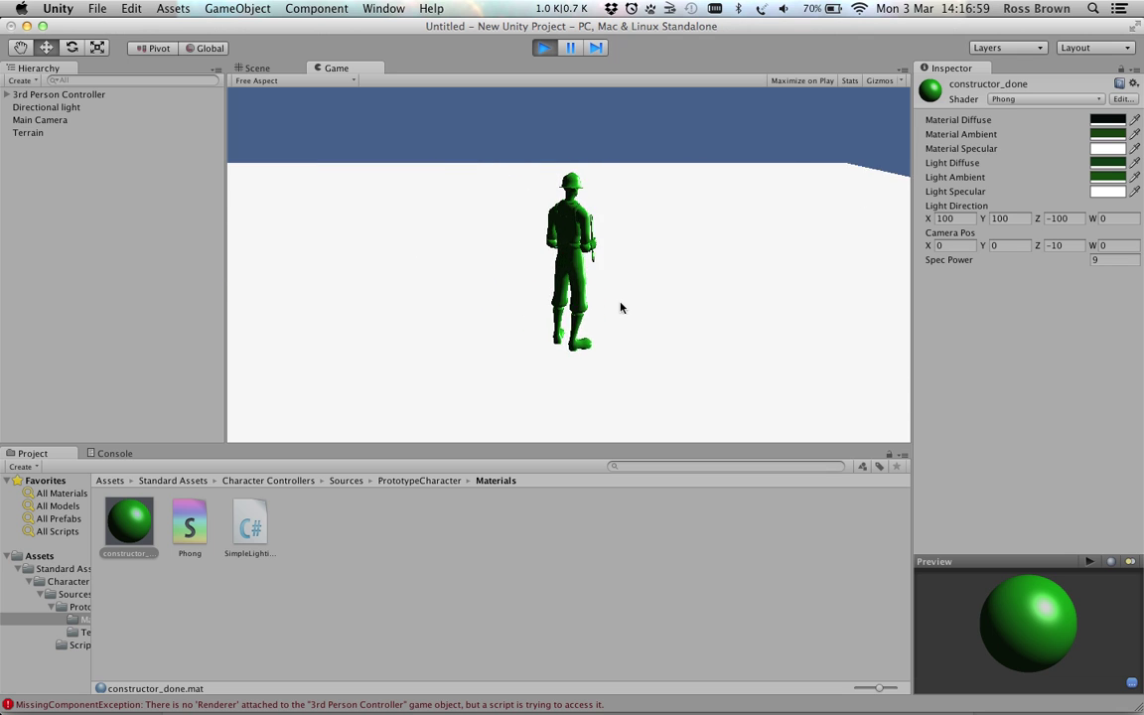
{"action": "key", "text": "Up"}
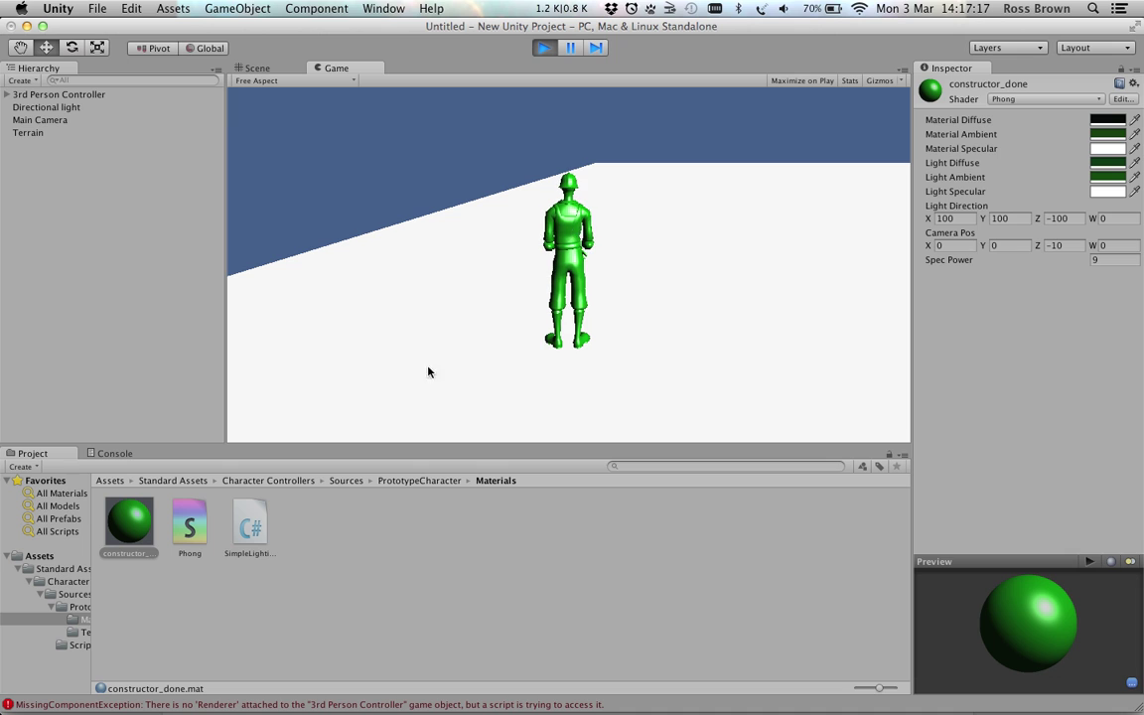
Step: Switch the constructor_done material to the Bumped Specular shader for comparison and reassign the Phong shader to it
{"action": "left_click", "coordinate": [1096, 99]}
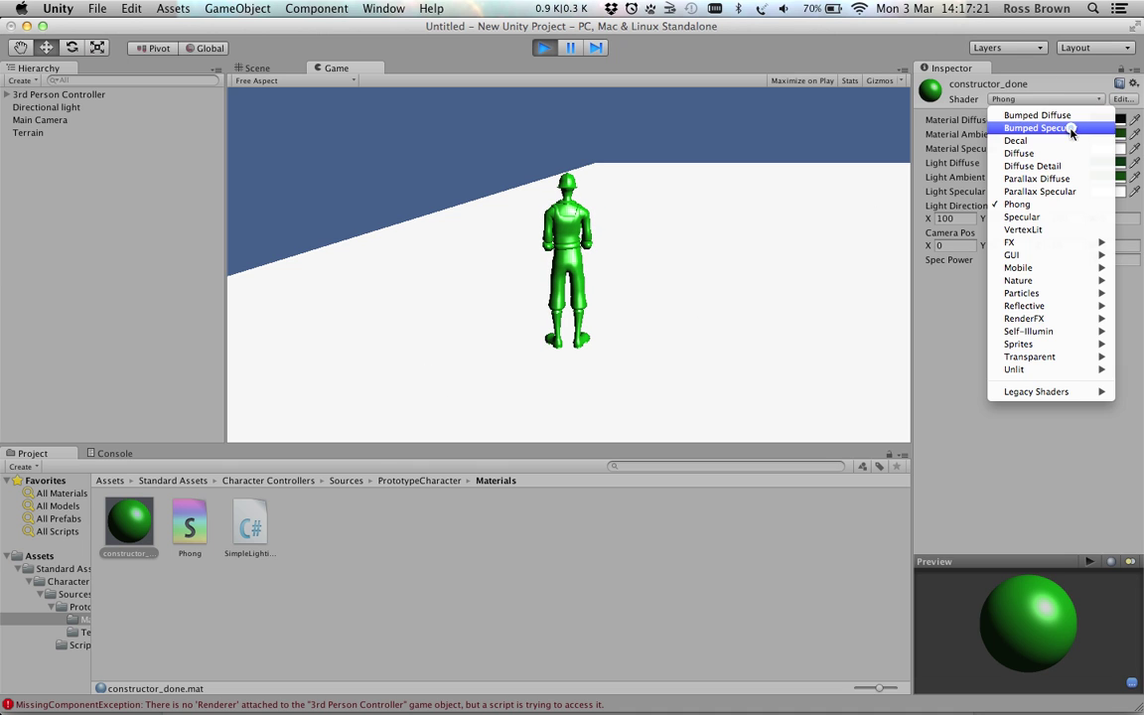
{"action": "left_click", "coordinate": [1068, 129]}
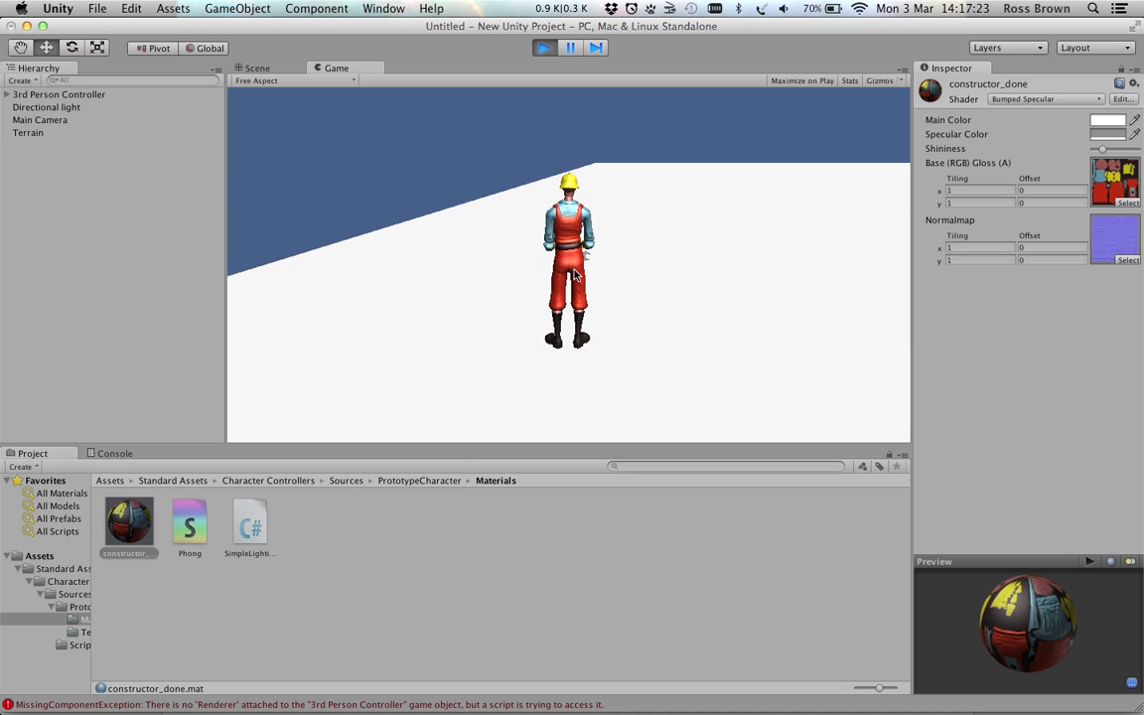
{"action": "left_click", "coordinate": [185, 529]}
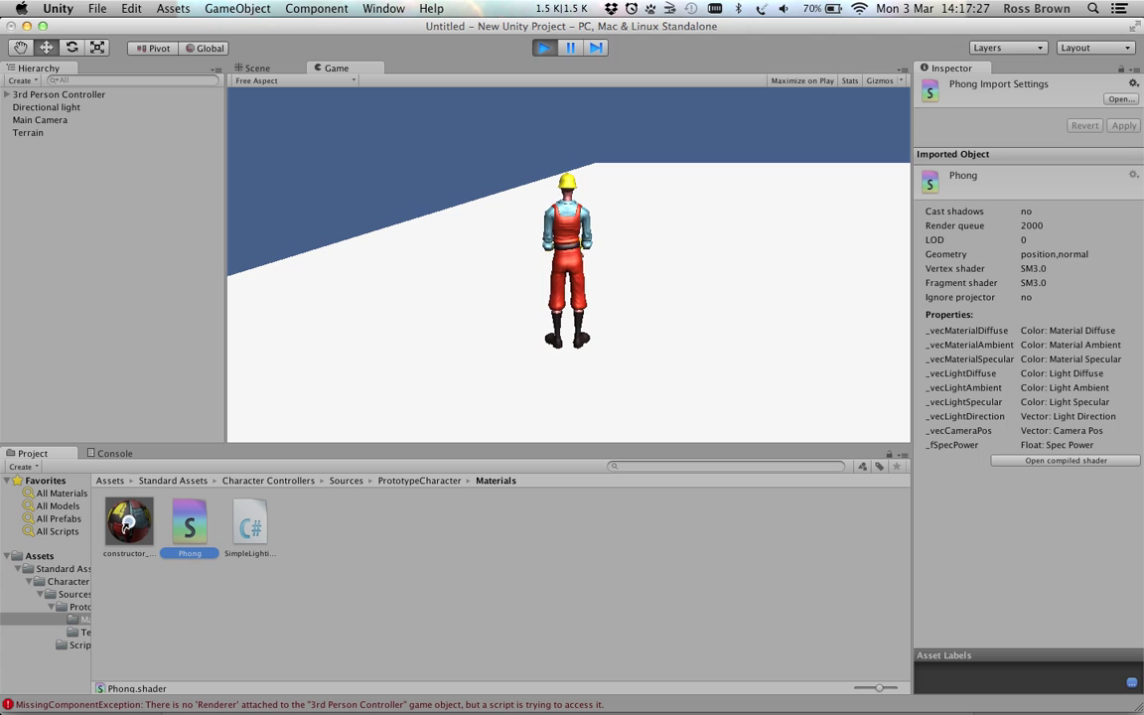
{"action": "left_click_drag", "start_coordinate": [126, 526], "coordinate": [126, 525]}
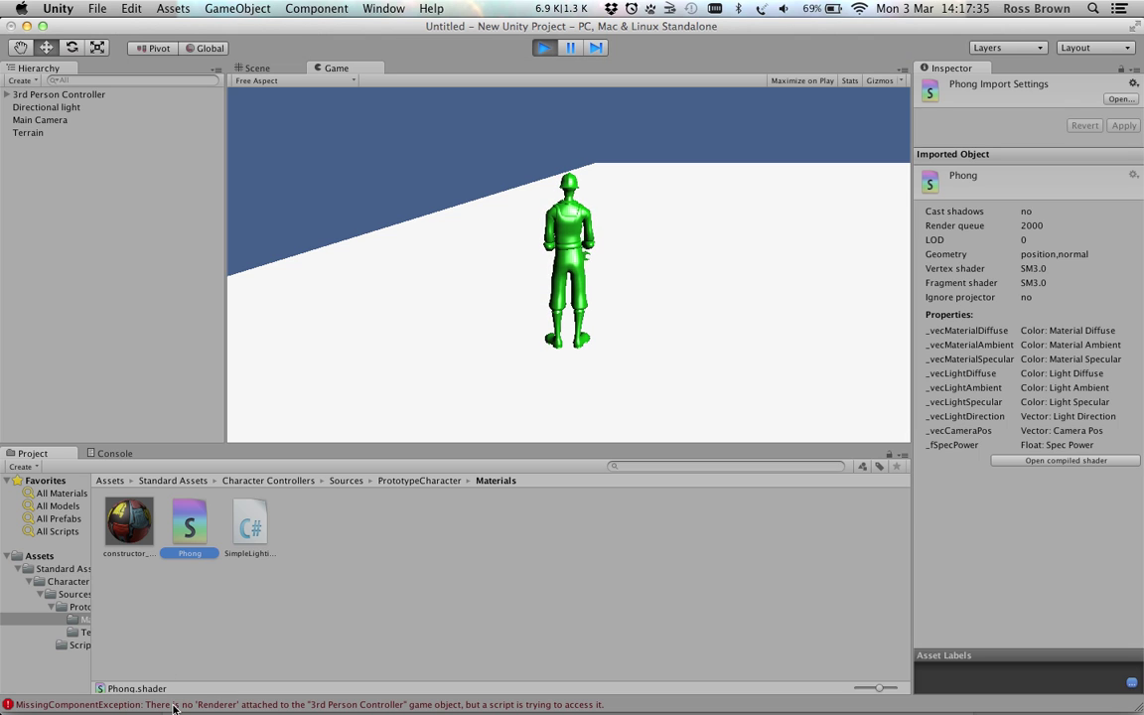
Step: Open the SimpleLighting script in MonoDevelop, examine the renderer.material assignments in Start, and switch to Phong.shader
{"action": "double_click", "coordinate": [252, 536]}
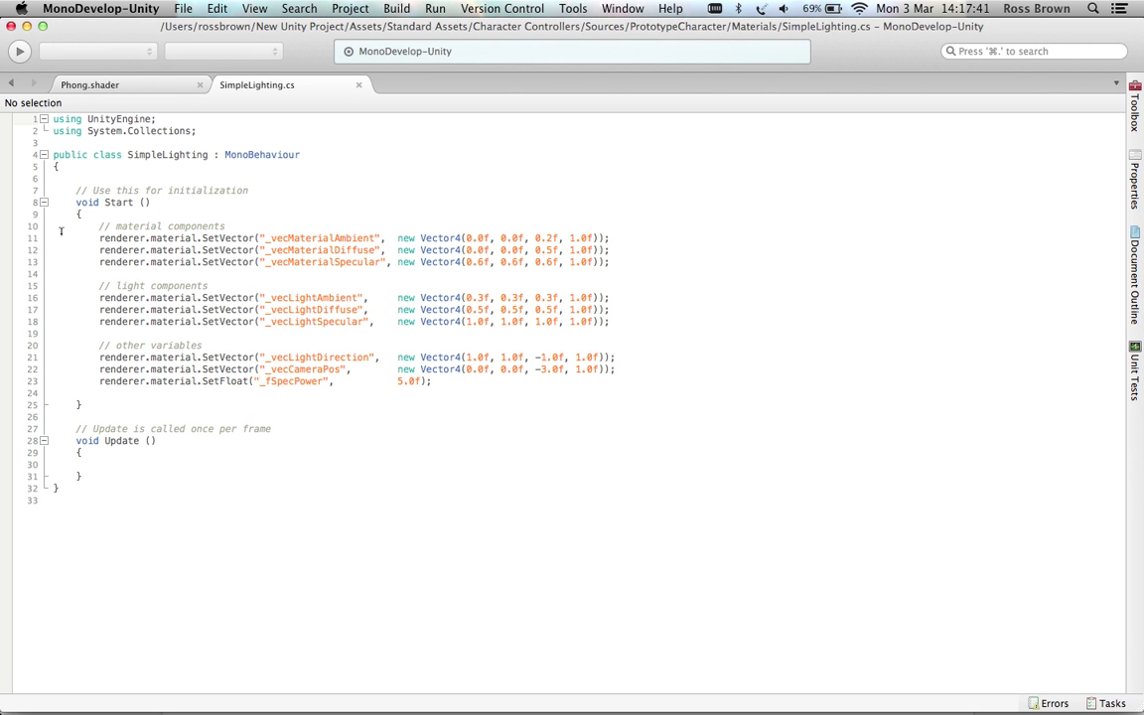
{"action": "left_click_drag", "start_coordinate": [51, 227], "coordinate": [45, 403]}
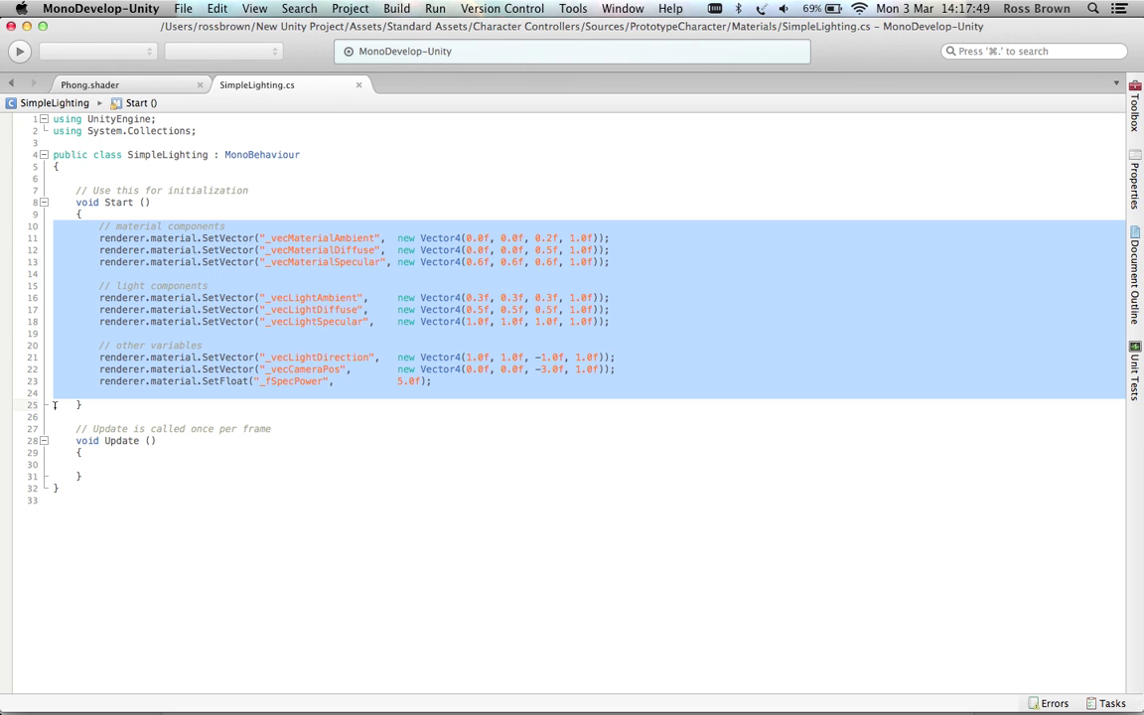
{"action": "left_click", "coordinate": [109, 248]}
{"action": "double_click", "coordinate": [113, 239]}
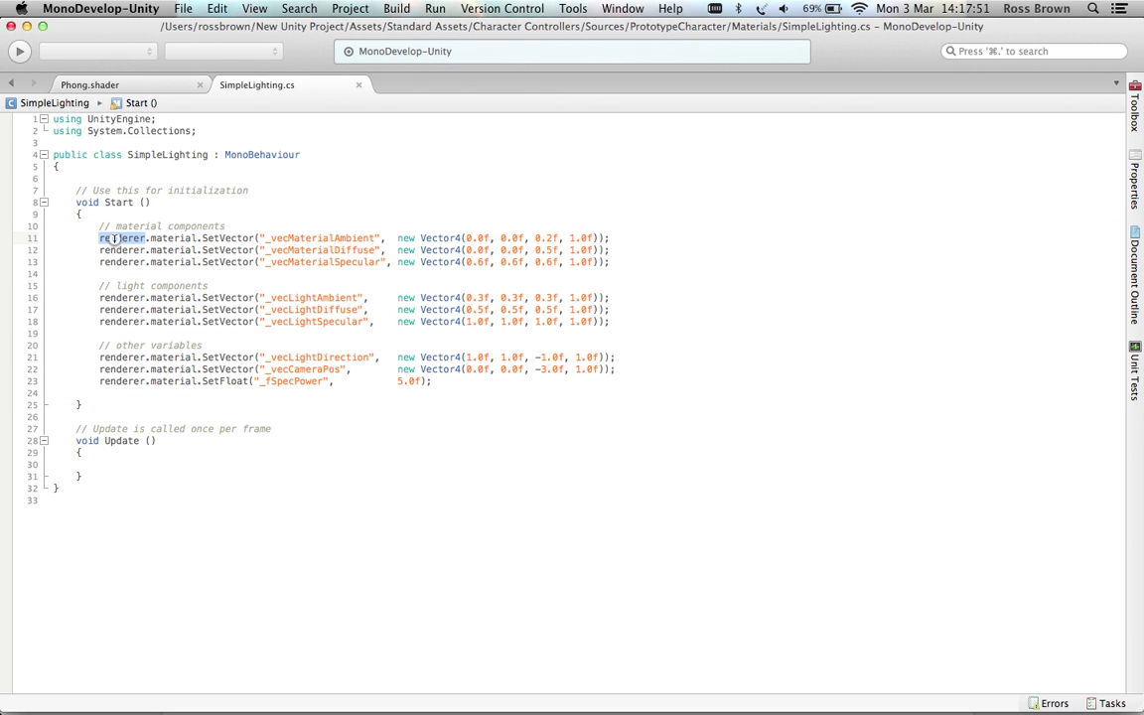
{"action": "left_click", "coordinate": [120, 238]}
{"action": "left_click", "coordinate": [154, 89]}
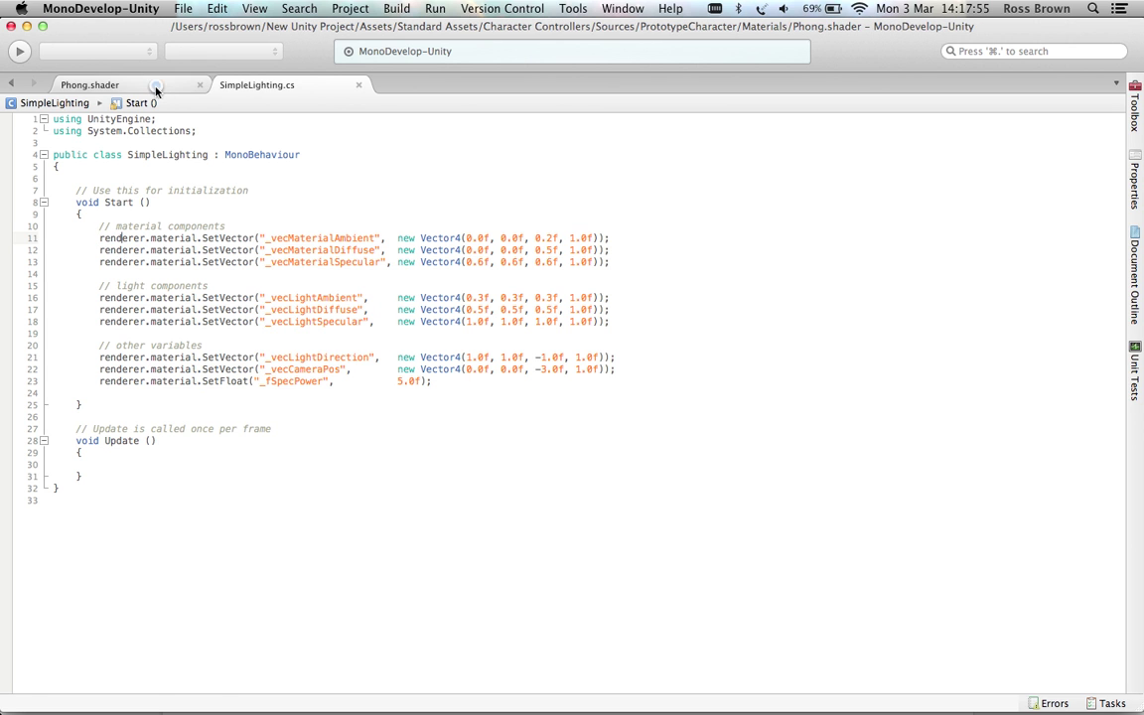
Step: Switch to Unity, select the 3rd Person Controller prefab in the Character Controllers folder and rotate its preview
{"action": "key", "text": "super+Tab"}
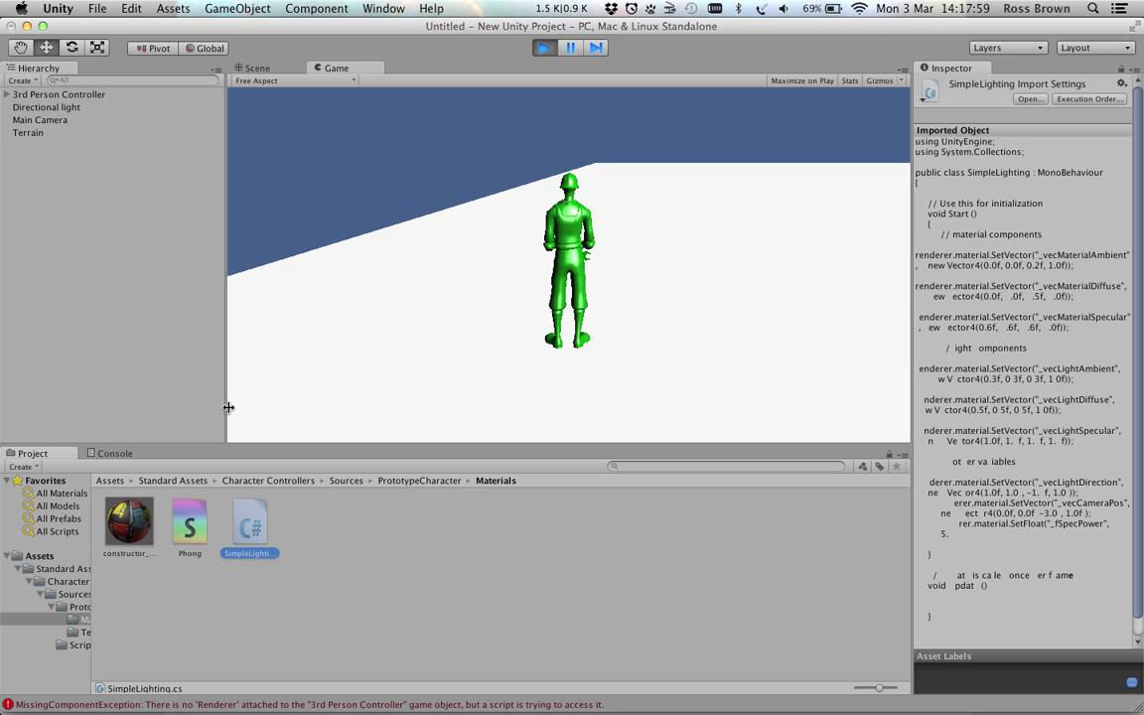
{"action": "left_click", "coordinate": [322, 541]}
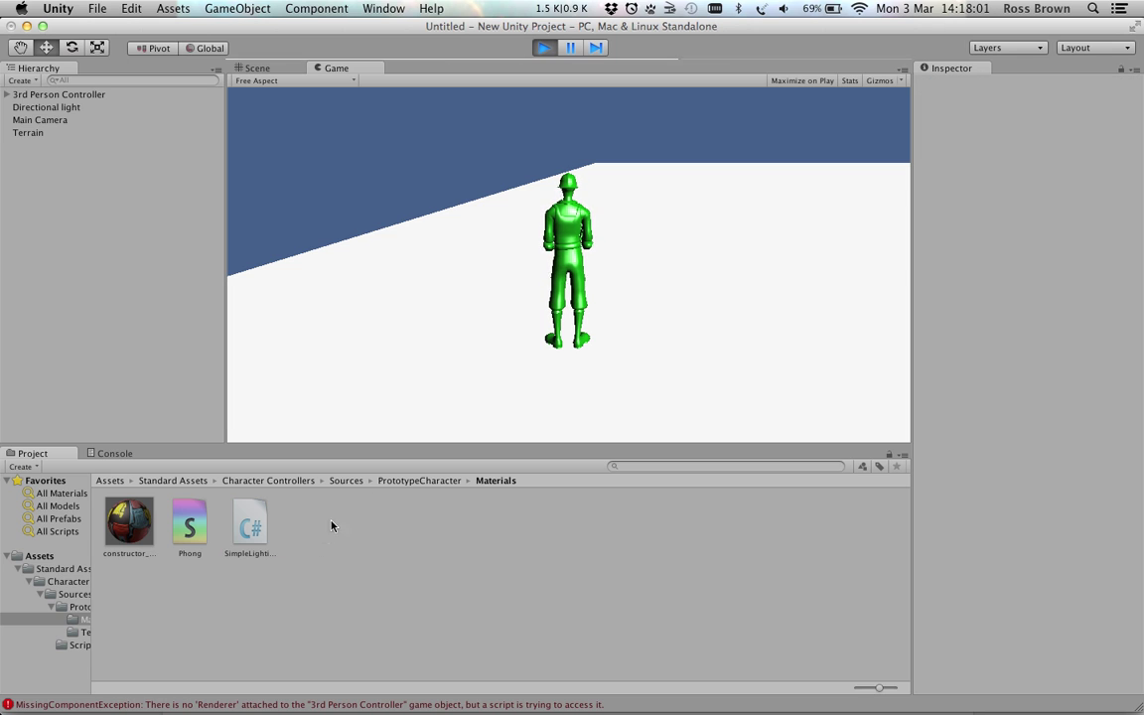
{"action": "left_click", "coordinate": [250, 481]}
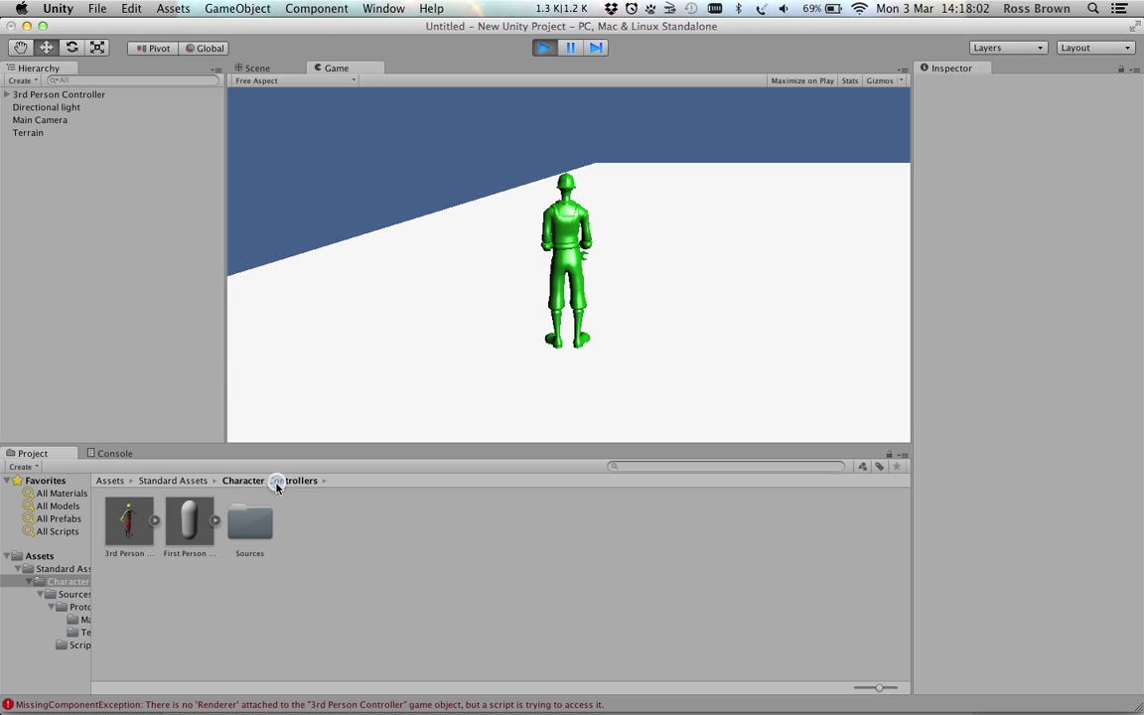
{"action": "left_click", "coordinate": [131, 521]}
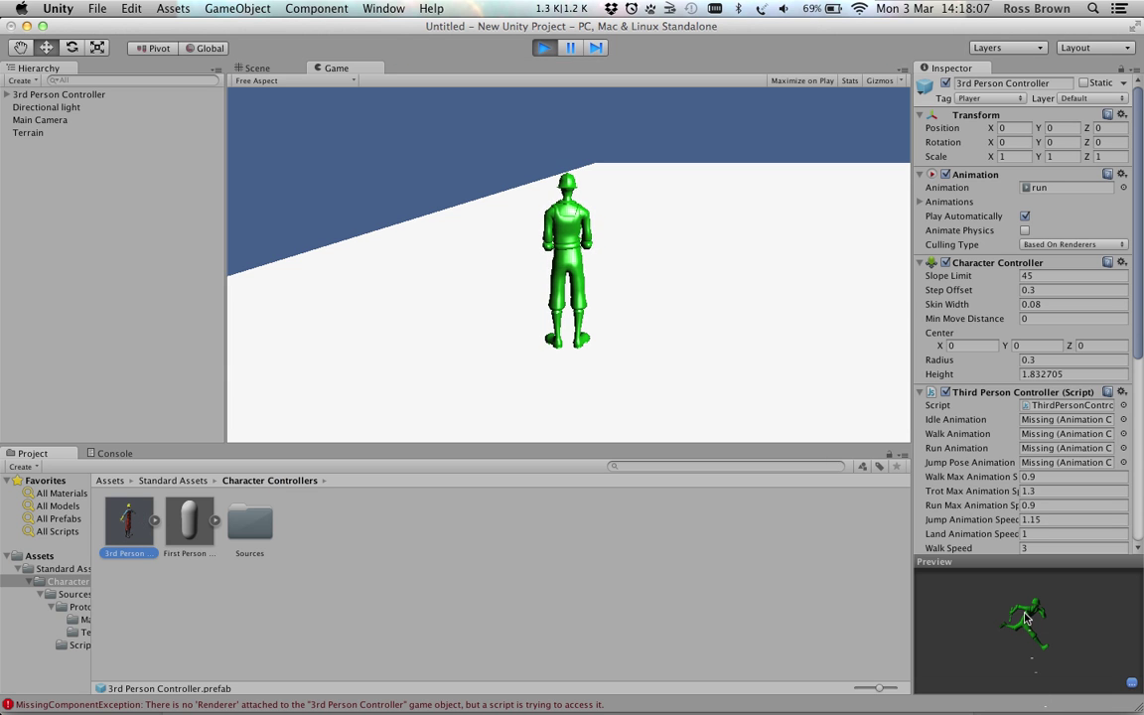
{"action": "mouse_move", "coordinate": [1028, 619]}
{"action": "left_mouse_down"}
{"action": "mouse_move", "coordinate": [1090, 613]}
{"action": "mouse_move", "coordinate": [1042, 623]}
{"action": "left_mouse_up"}
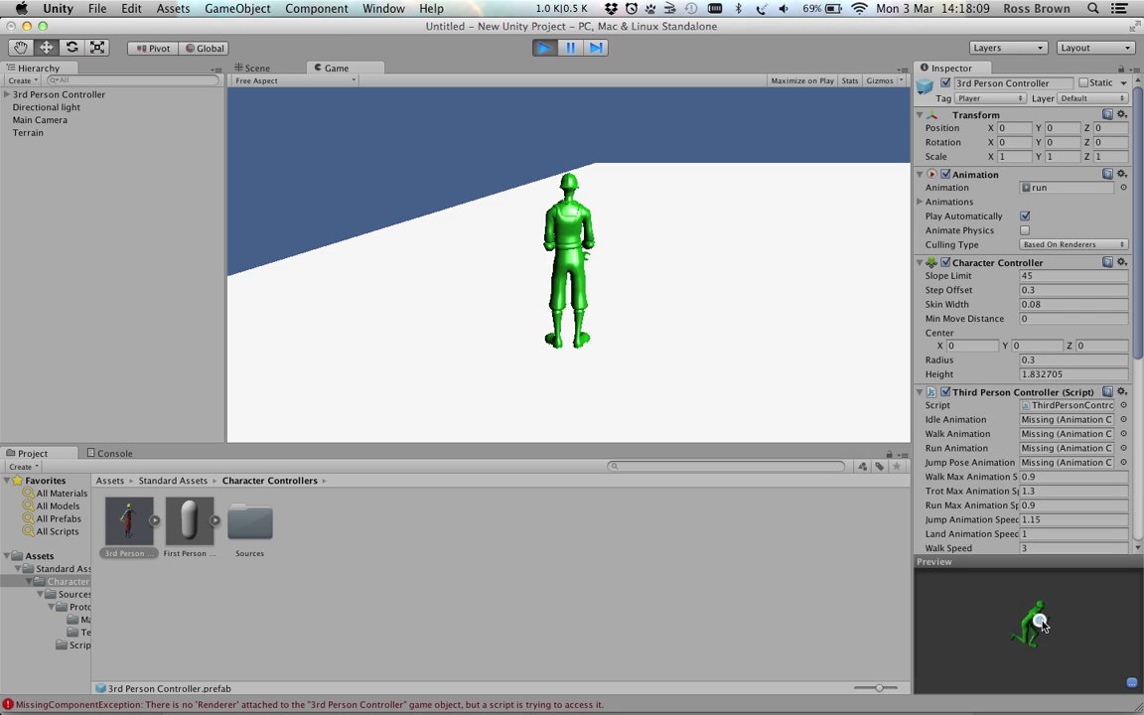
Step: Add a Mesh Renderer component to the 3rd Person Controller prefab and check its settings
{"action": "left_click_drag", "start_coordinate": [1138, 332], "coordinate": [1139, 537]}
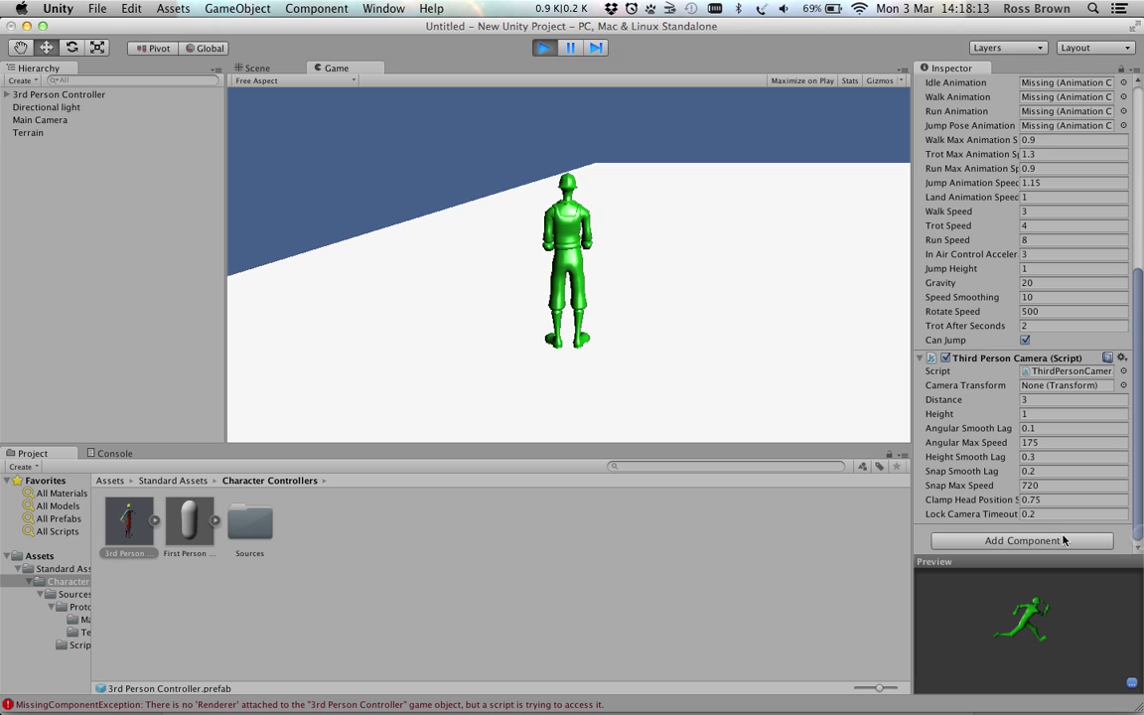
{"action": "left_click", "coordinate": [1033, 541]}
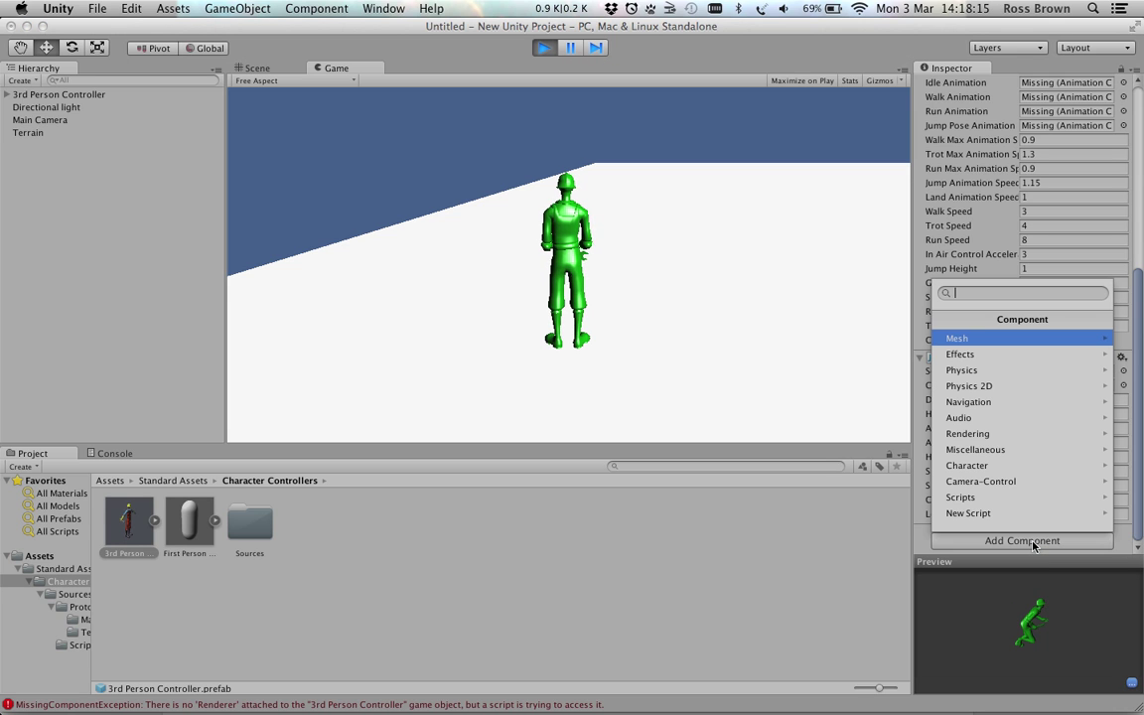
{"action": "left_click", "coordinate": [1005, 434]}
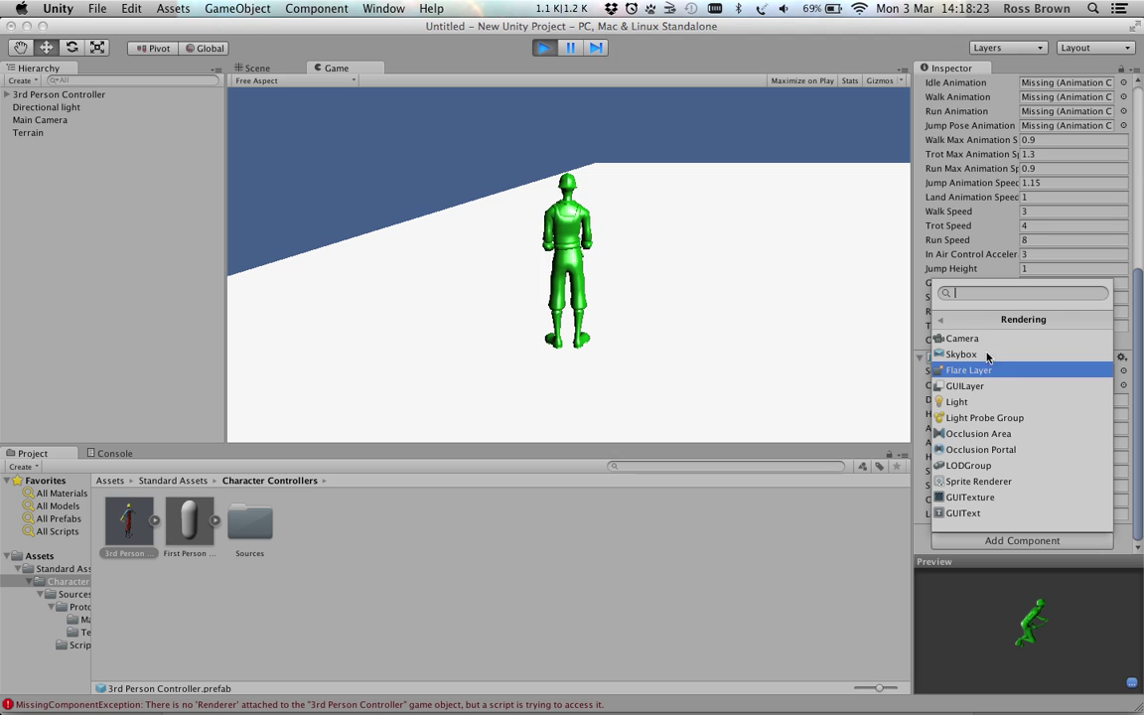
{"action": "left_click", "coordinate": [941, 319]}
{"action": "left_click", "coordinate": [955, 337]}
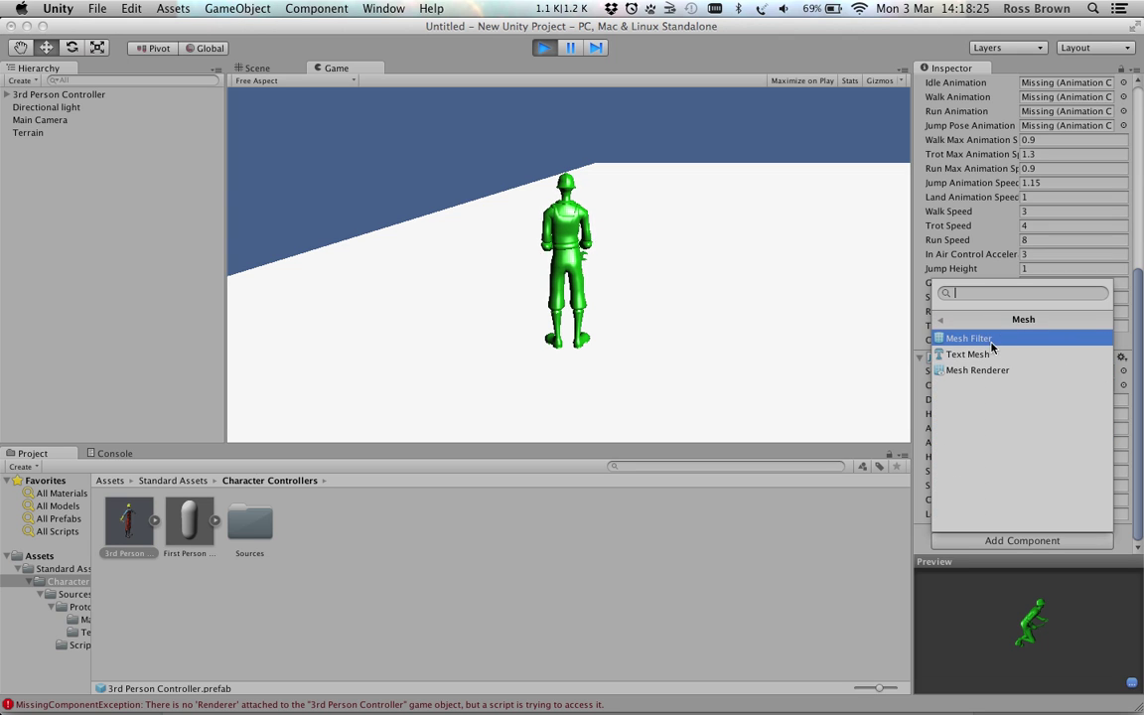
{"action": "left_click", "coordinate": [979, 369]}
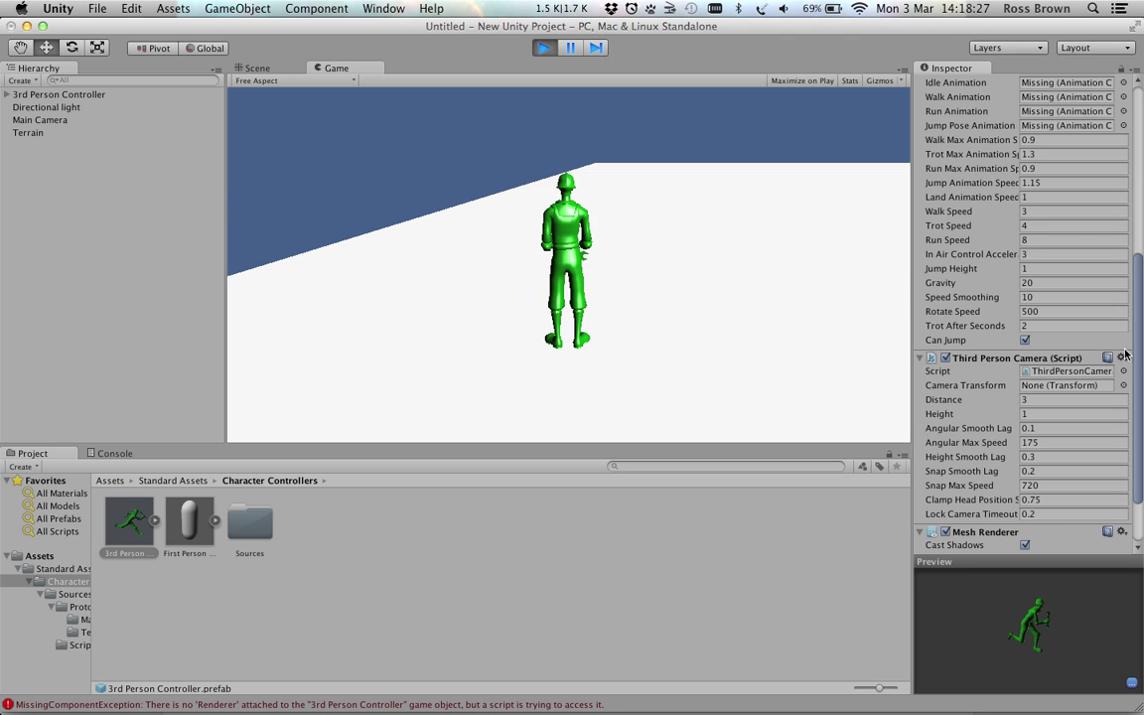
{"action": "scroll", "coordinate": [1137, 350], "scroll_direction": "down", "scroll_amount": 4}
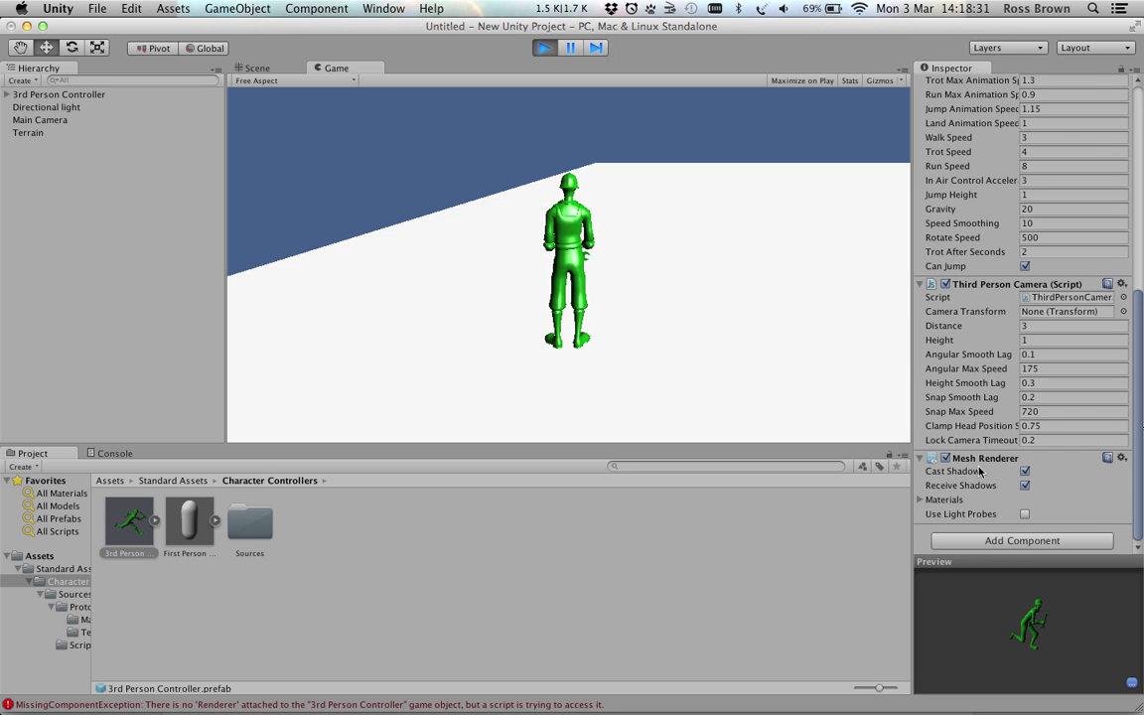
Step: Clear the console messages and stop the running game
{"action": "left_click", "coordinate": [397, 597]}
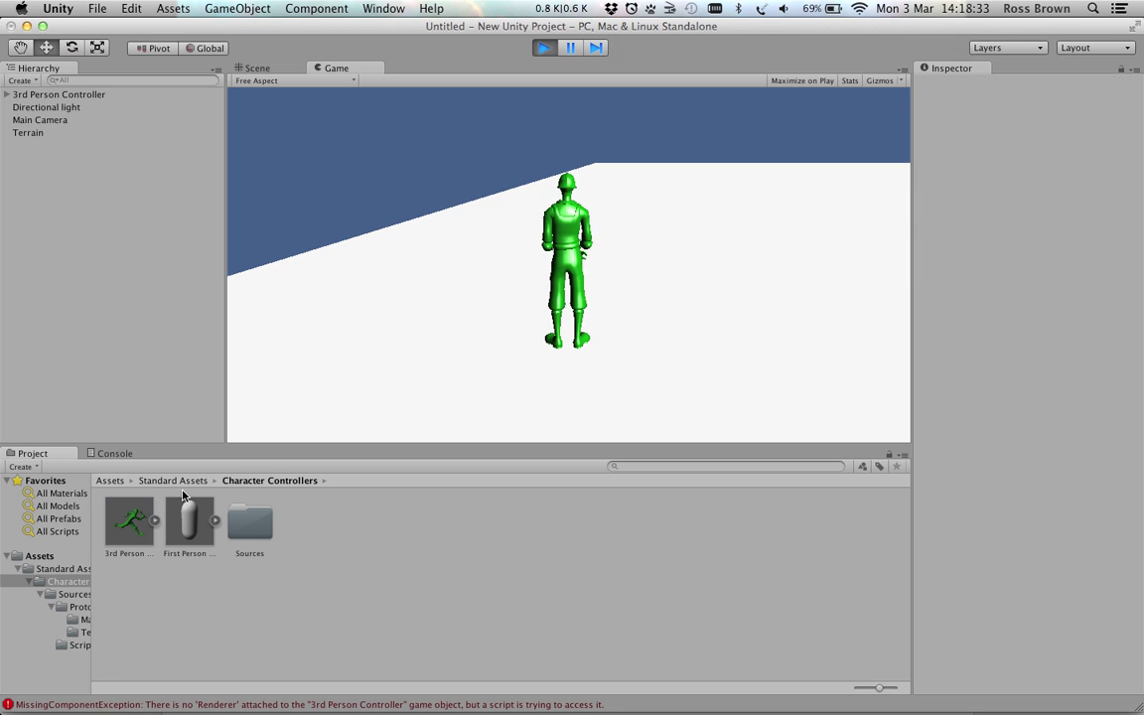
{"action": "left_click", "coordinate": [112, 452]}
{"action": "left_click", "coordinate": [17, 466]}
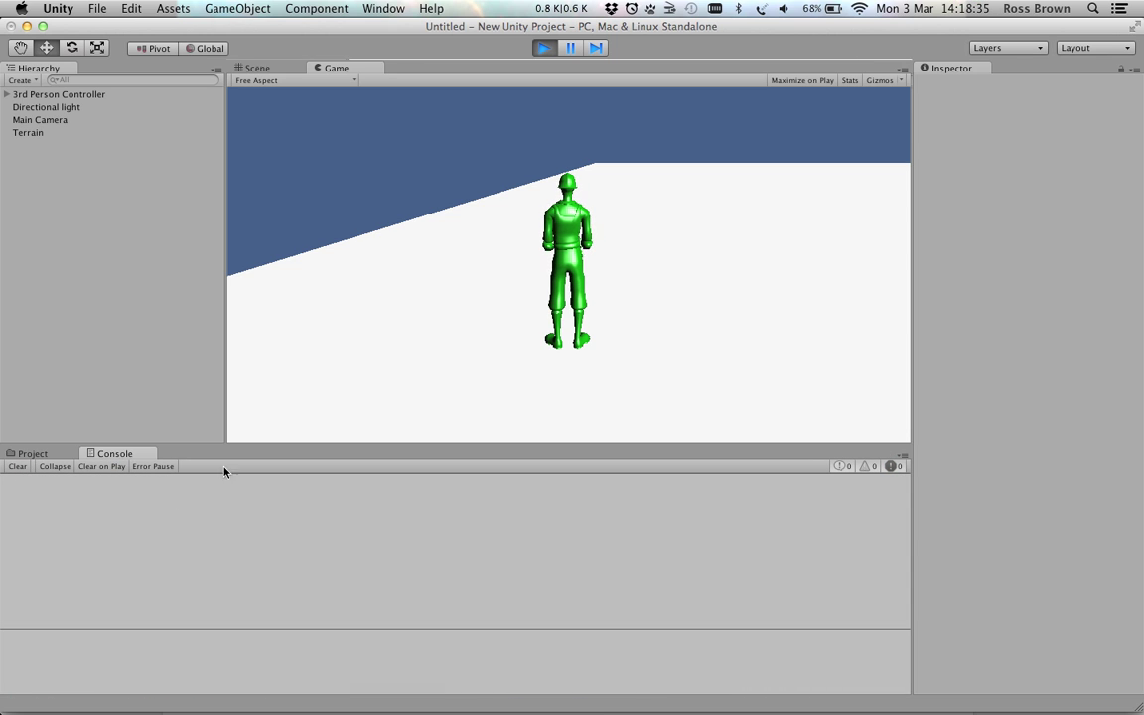
{"action": "left_click", "coordinate": [544, 50]}
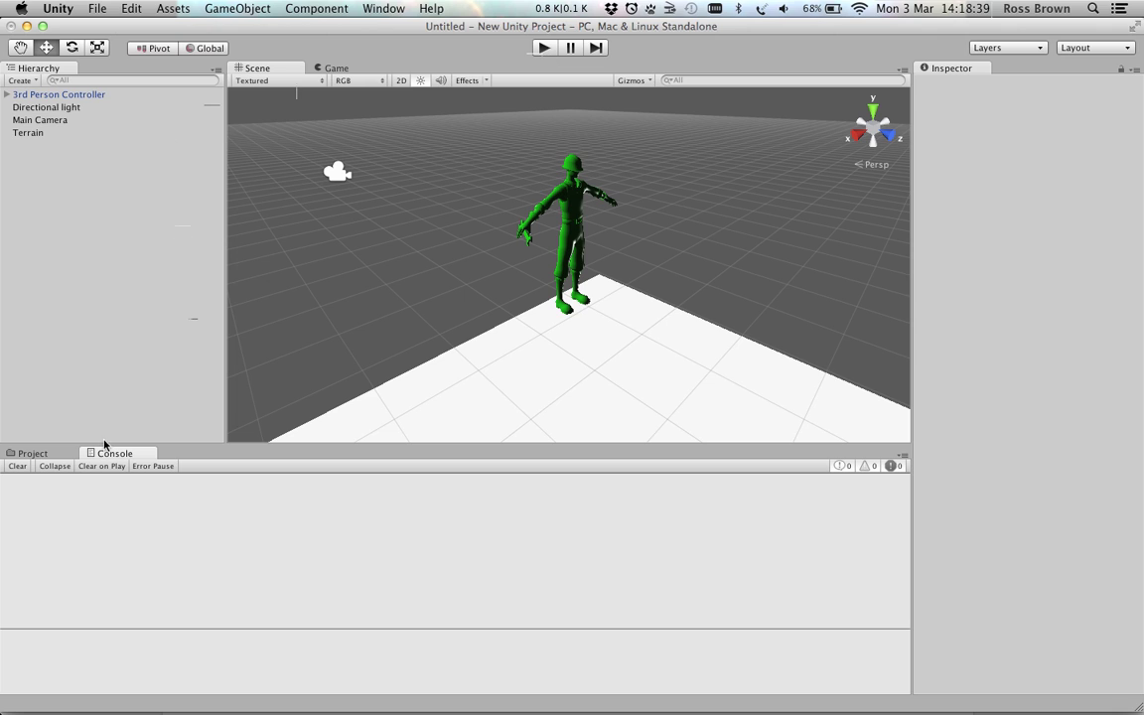
Step: Return to the 3rd Person Controller prefab in the project assets and review its components, including the Mesh Renderer
{"action": "left_click", "coordinate": [30, 453]}
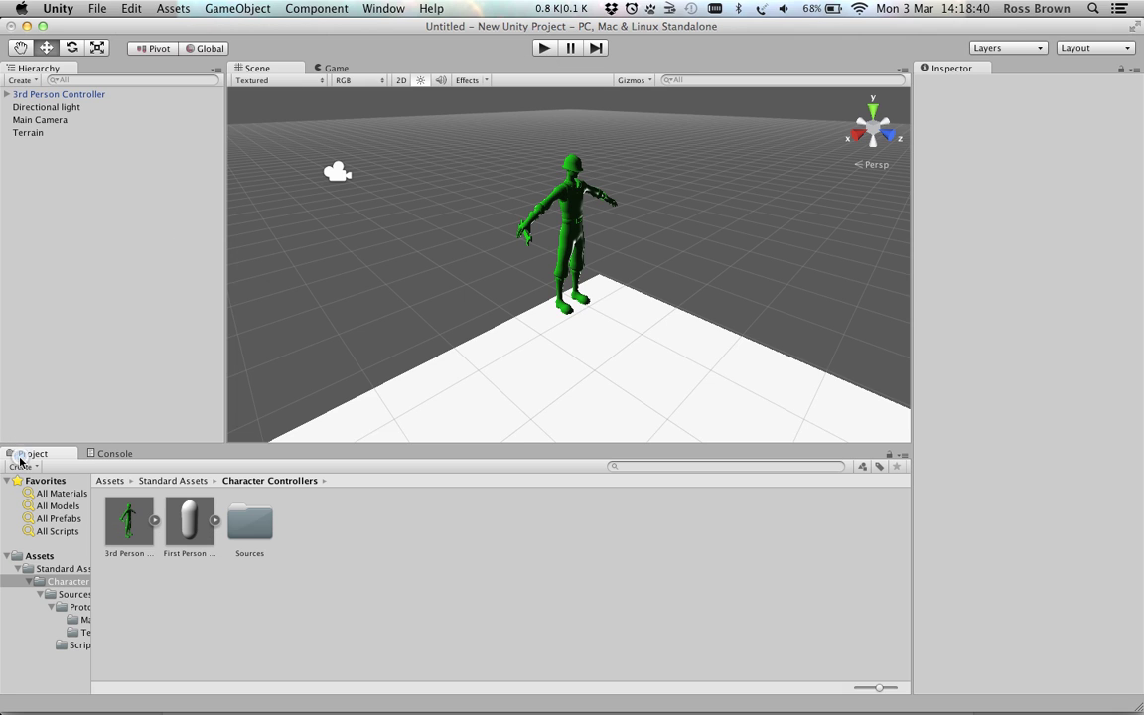
{"action": "left_click", "coordinate": [109, 480]}
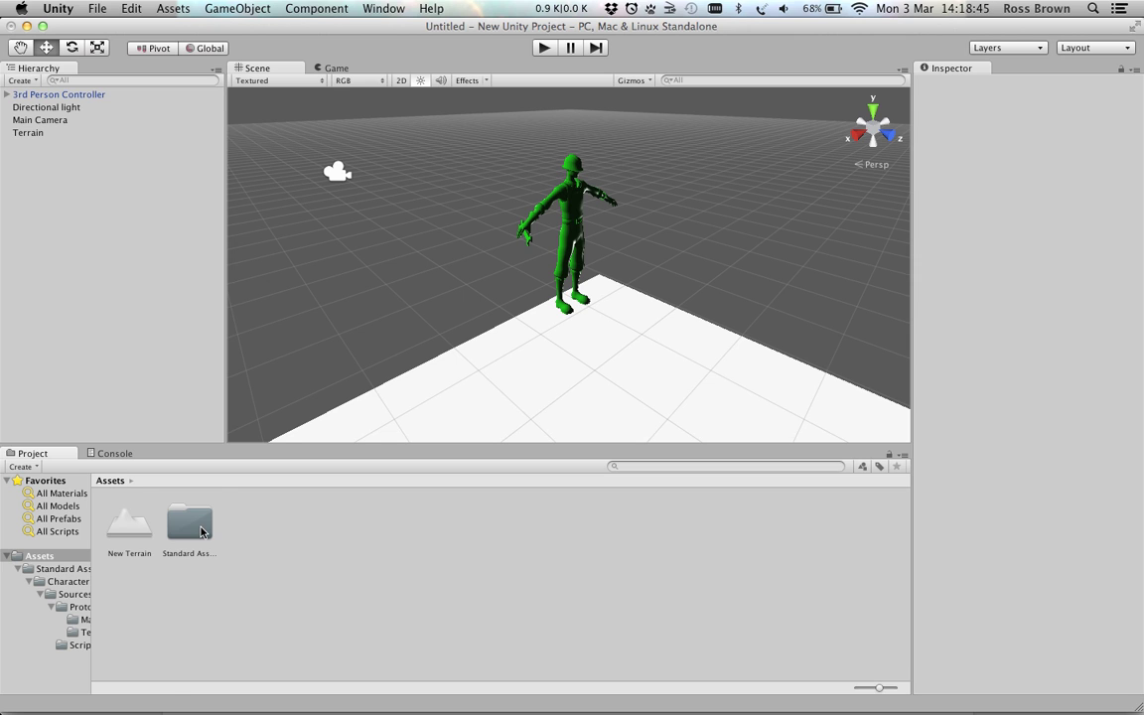
{"action": "double_click", "coordinate": [188, 525]}
{"action": "double_click", "coordinate": [115, 519]}
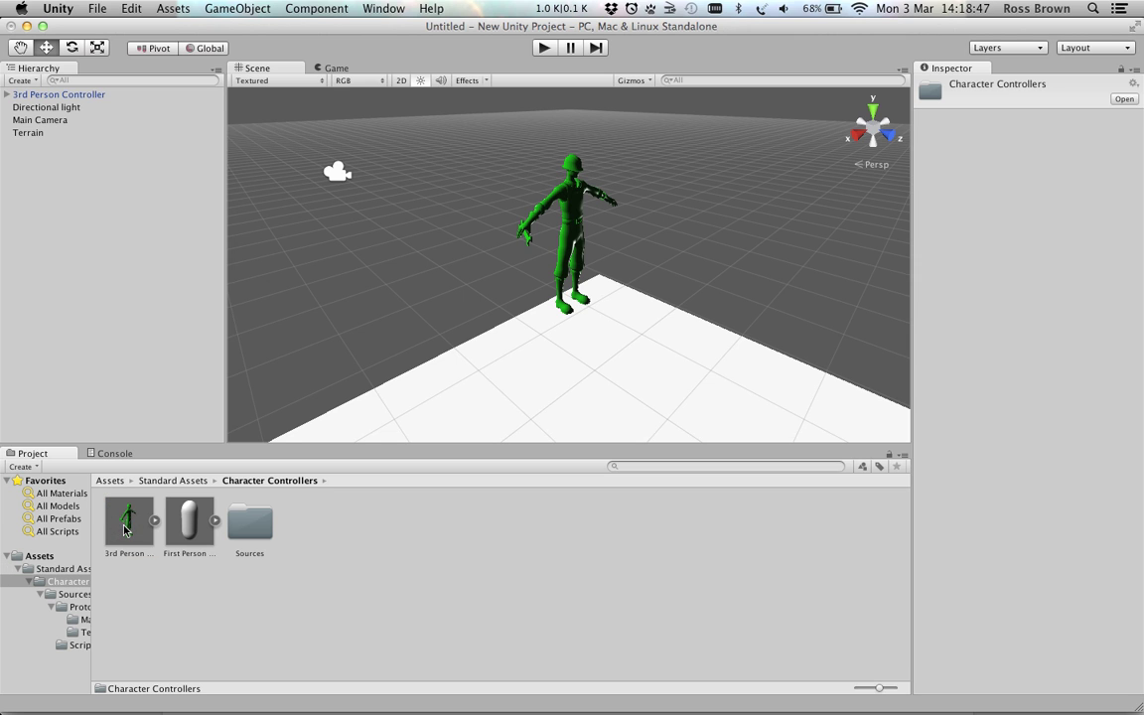
{"action": "left_click", "coordinate": [126, 529]}
{"action": "scroll", "coordinate": [1022, 387], "scroll_direction": "down", "scroll_amount": 10}
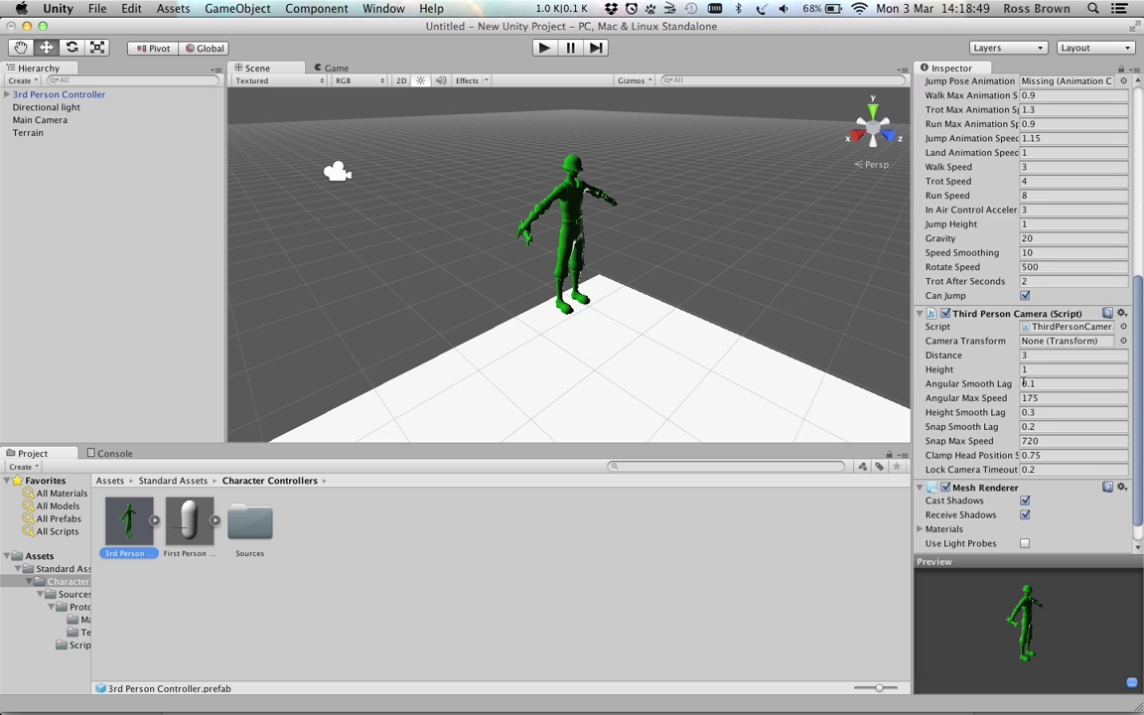
{"action": "scroll", "coordinate": [1023, 387], "scroll_direction": "up", "scroll_amount": 10}
{"action": "left_click", "coordinate": [431, 596]}
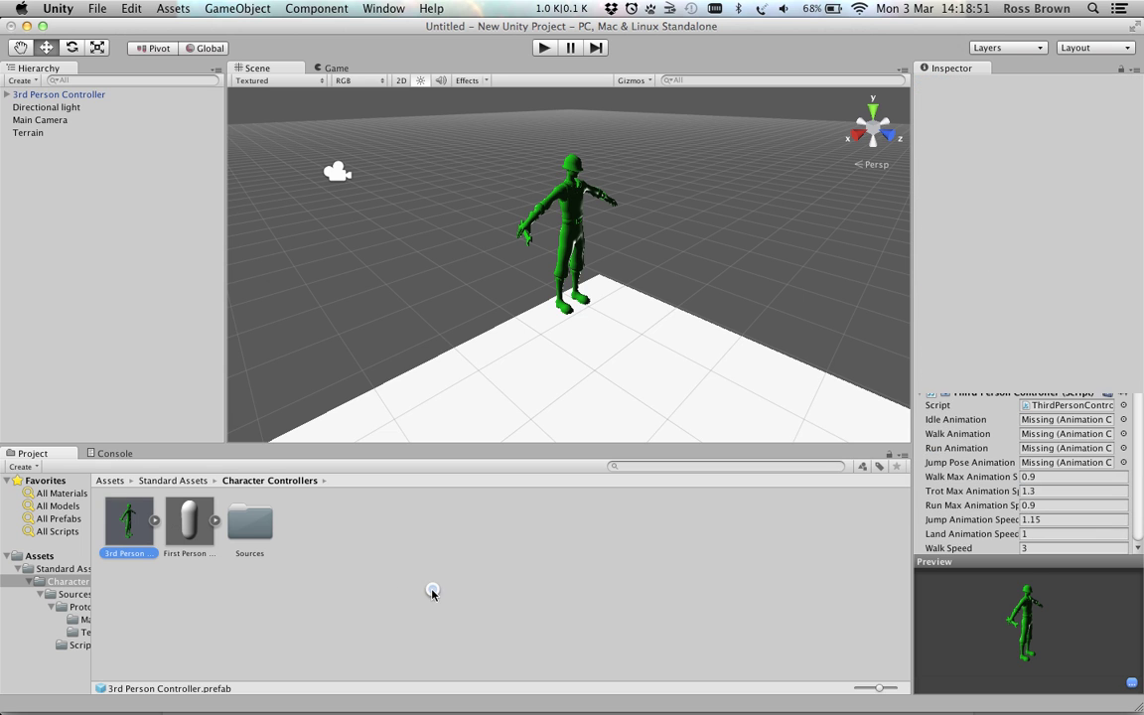
Step: Run the game and select the SimpleLighting script in PrototypeCharacter's Materials folder
{"action": "left_click", "coordinate": [545, 50]}
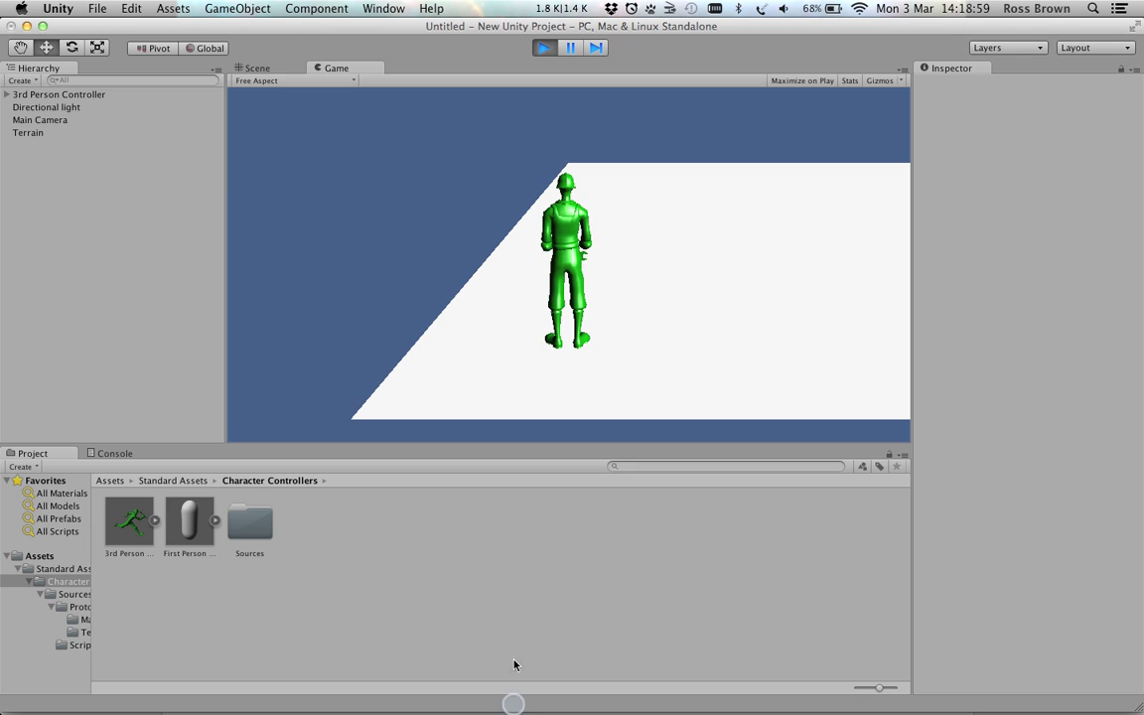
{"action": "left_click", "coordinate": [109, 481]}
{"action": "double_click", "coordinate": [189, 526]}
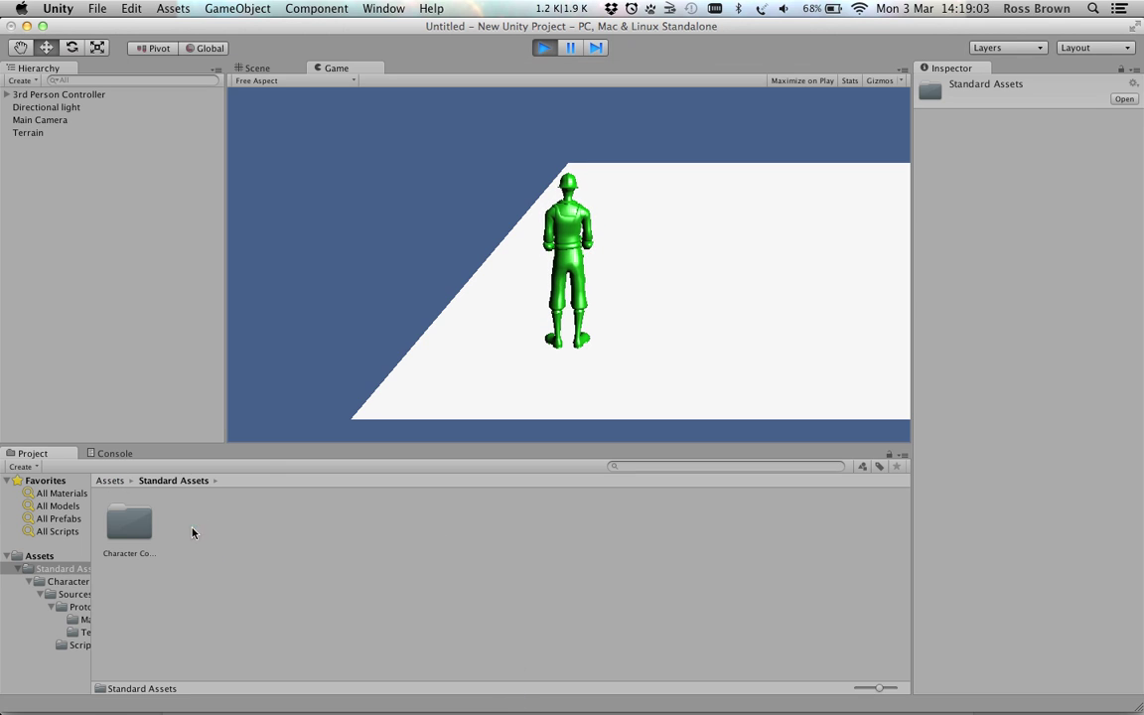
{"action": "double_click", "coordinate": [129, 523]}
{"action": "double_click", "coordinate": [268, 531]}
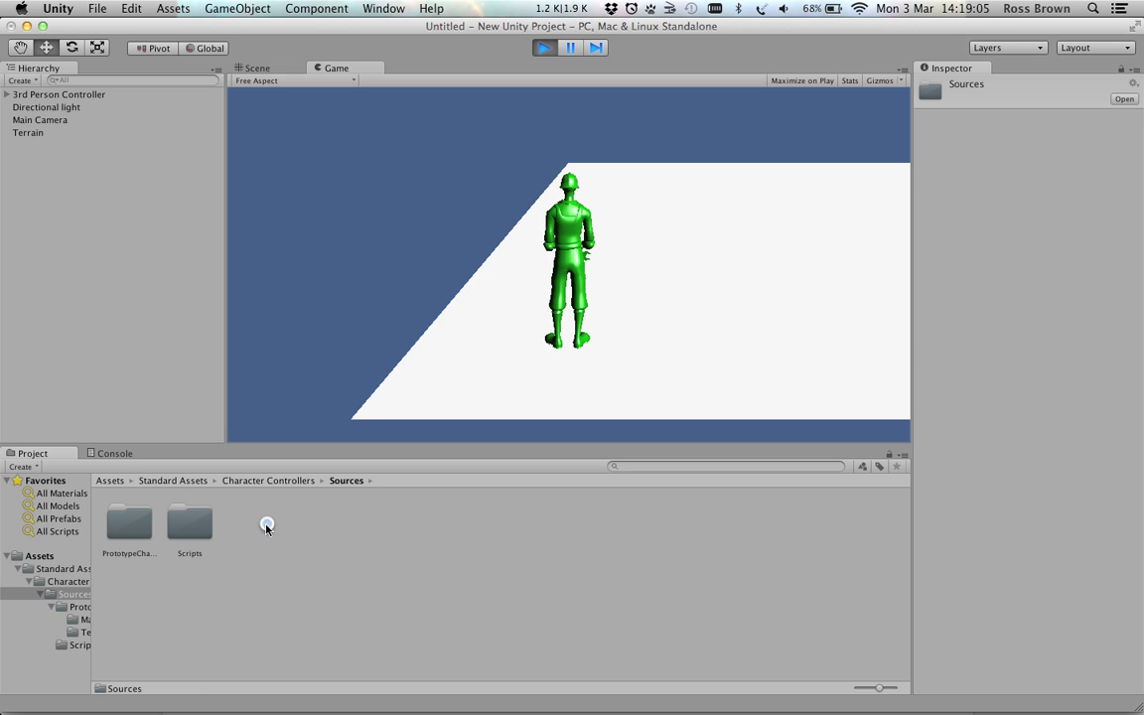
{"action": "left_click", "coordinate": [129, 531]}
{"action": "double_click", "coordinate": [129, 532]}
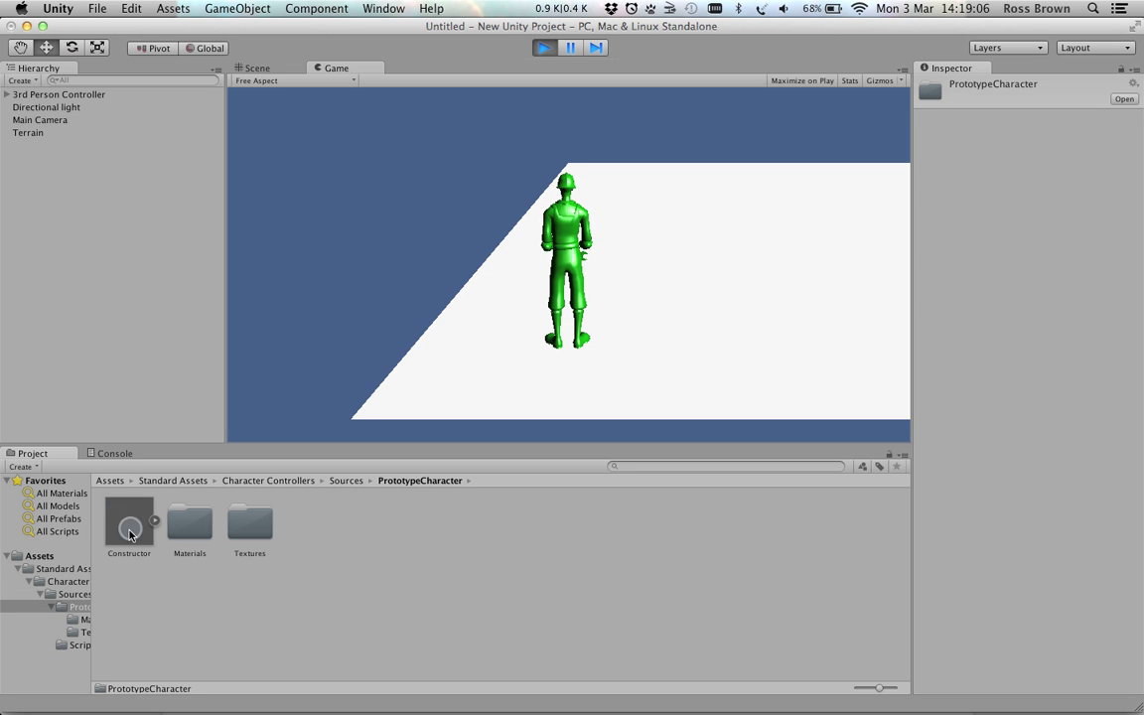
{"action": "double_click", "coordinate": [188, 534]}
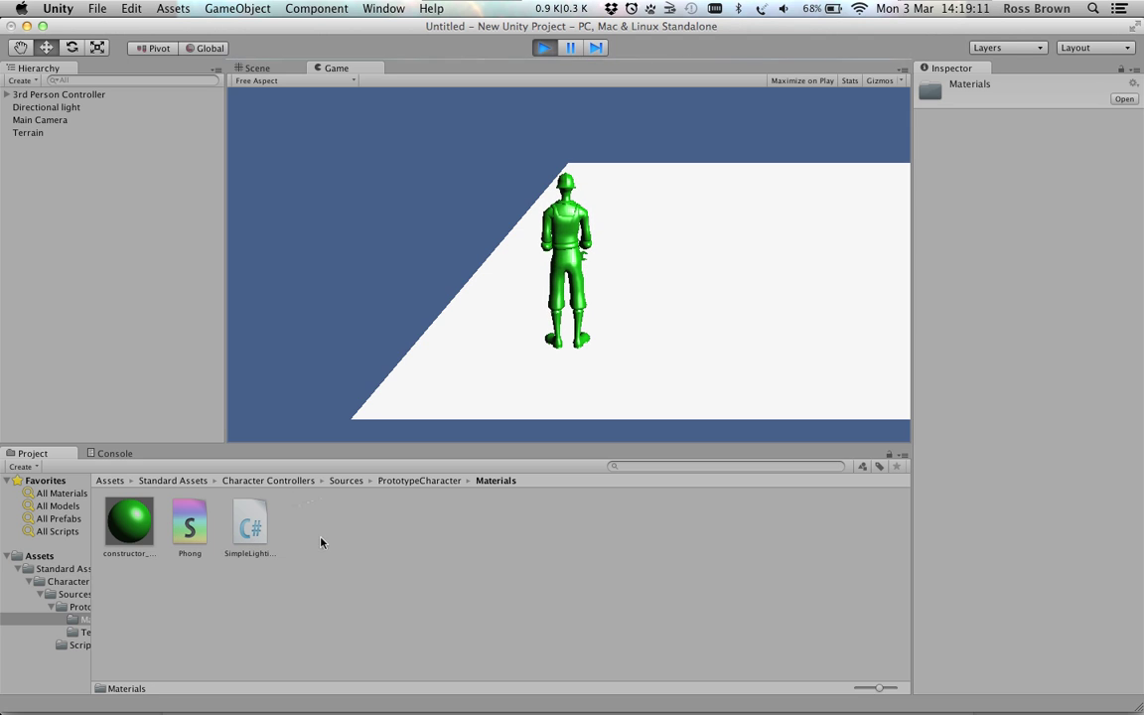
{"action": "left_click", "coordinate": [249, 529]}
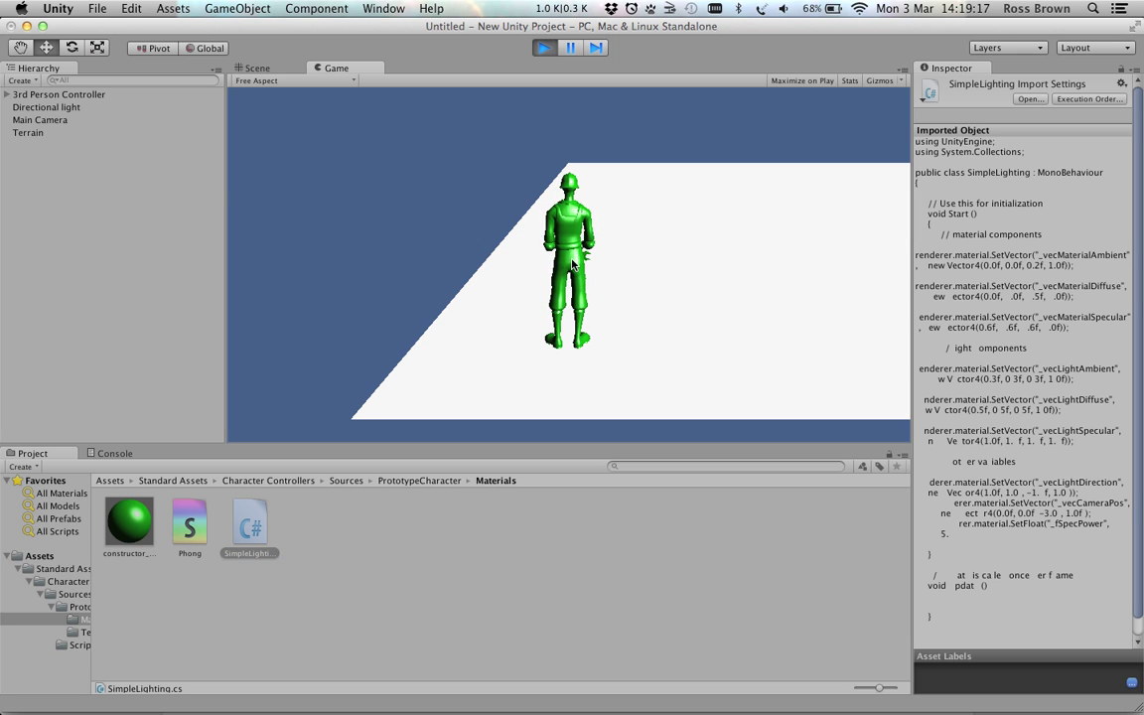
Step: Walk the character around the terrain in different directions to examine how the Phong shading responds
{"action": "key", "text": "Right"}
{"action": "key", "text": "Down"}
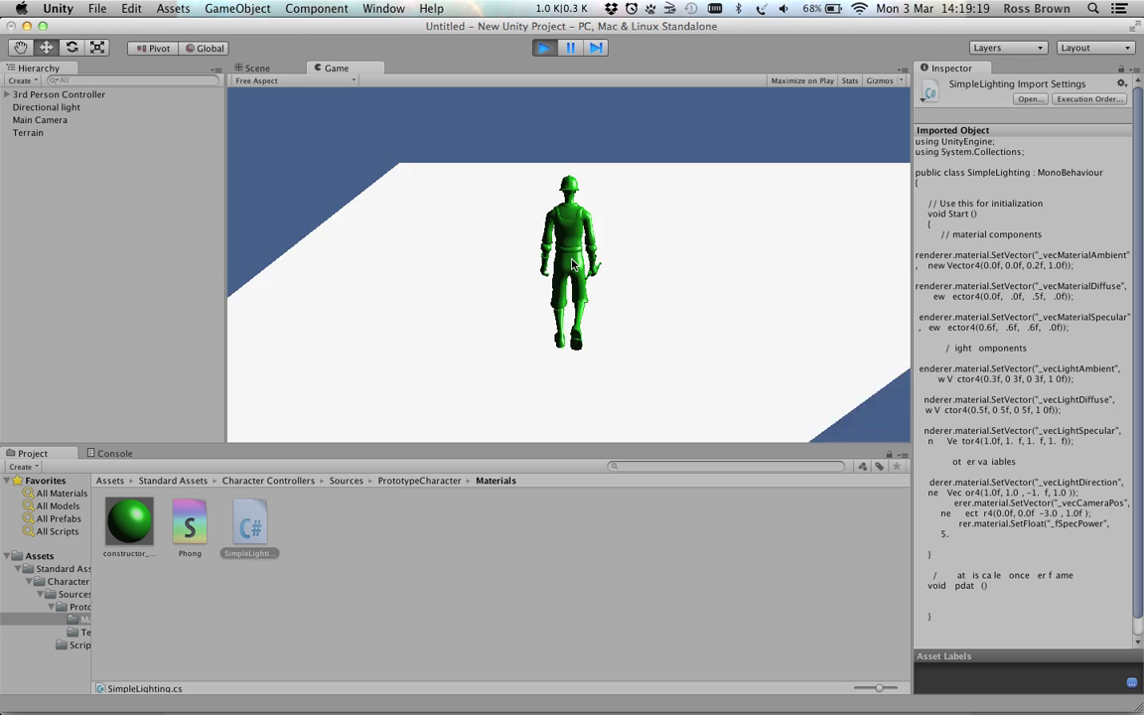
{"action": "key", "text": "Right"}
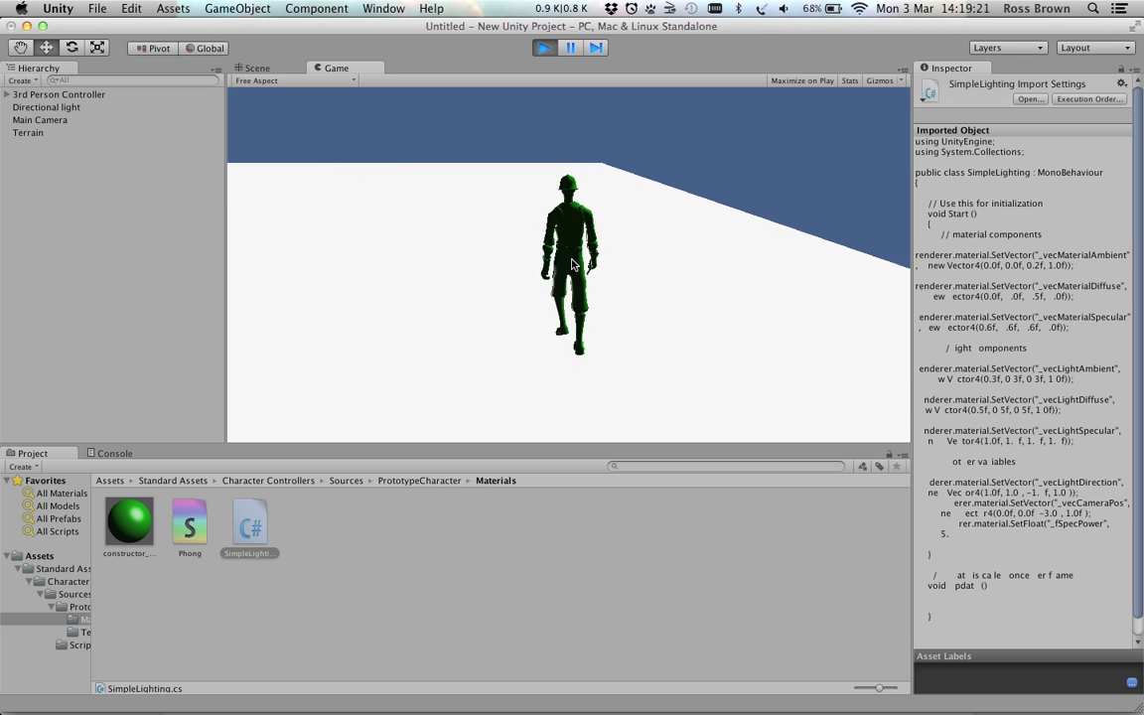
{"action": "key", "text": "Left"}
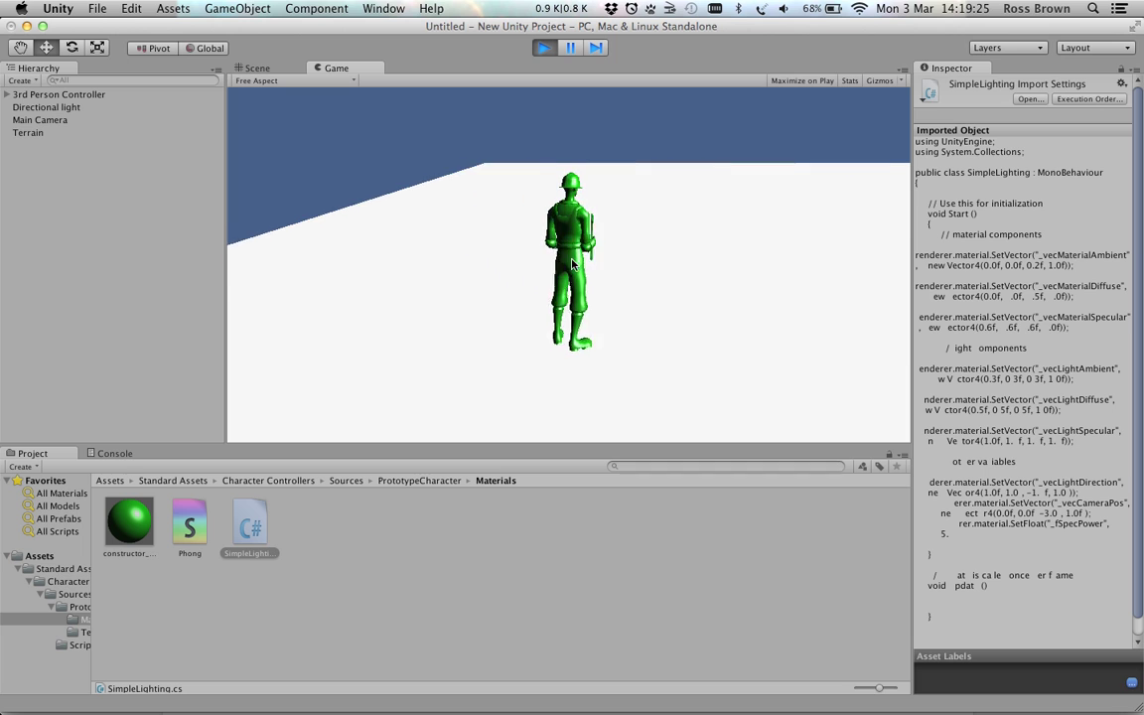
{"action": "key", "text": "Up"}
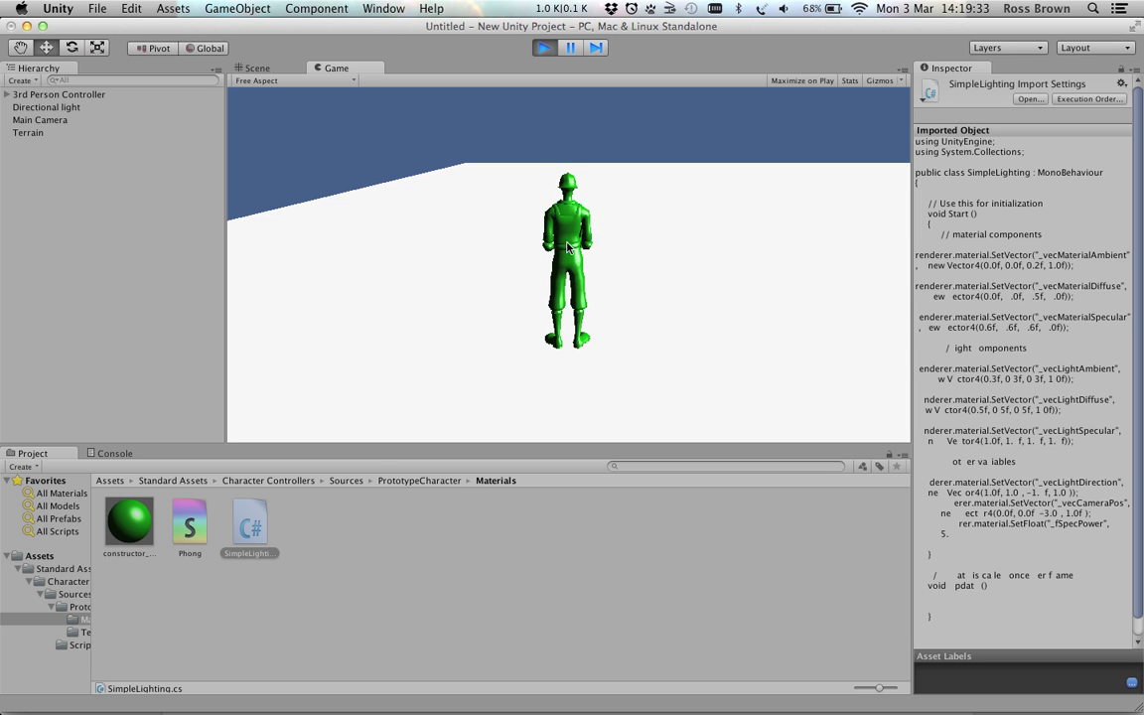
{"action": "left_click", "coordinate": [580, 307]}
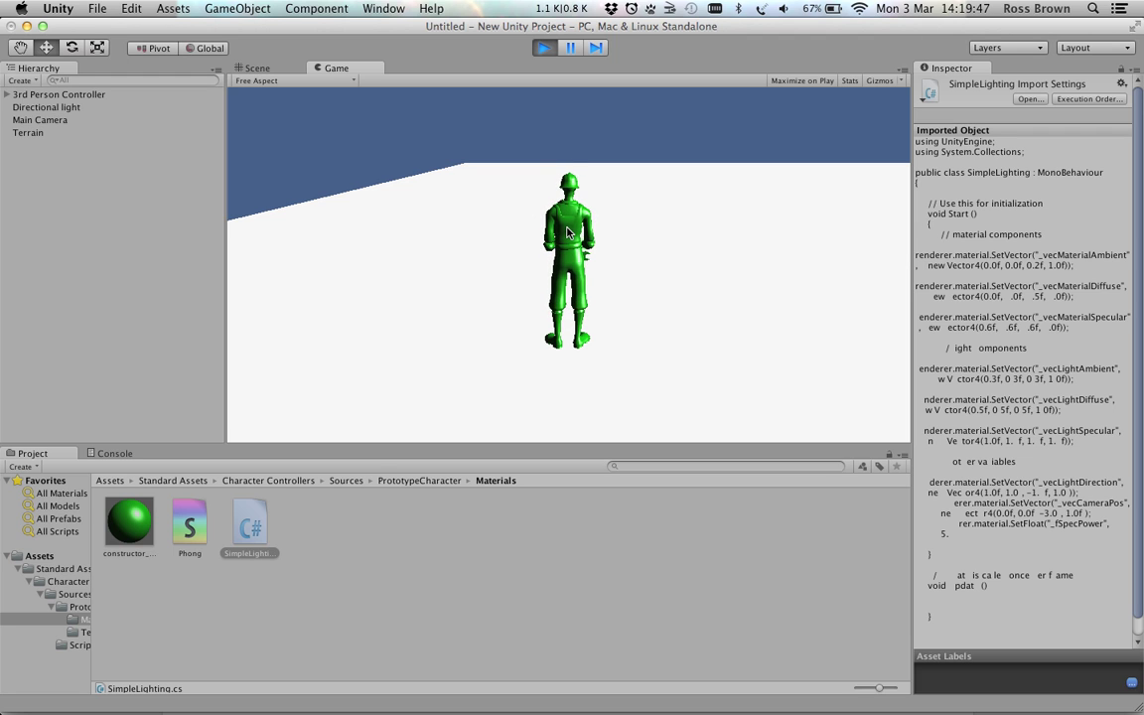
Step: Select the constructor_done material to check its settings and preview sphere, and stop the game
{"action": "left_click", "coordinate": [135, 527]}
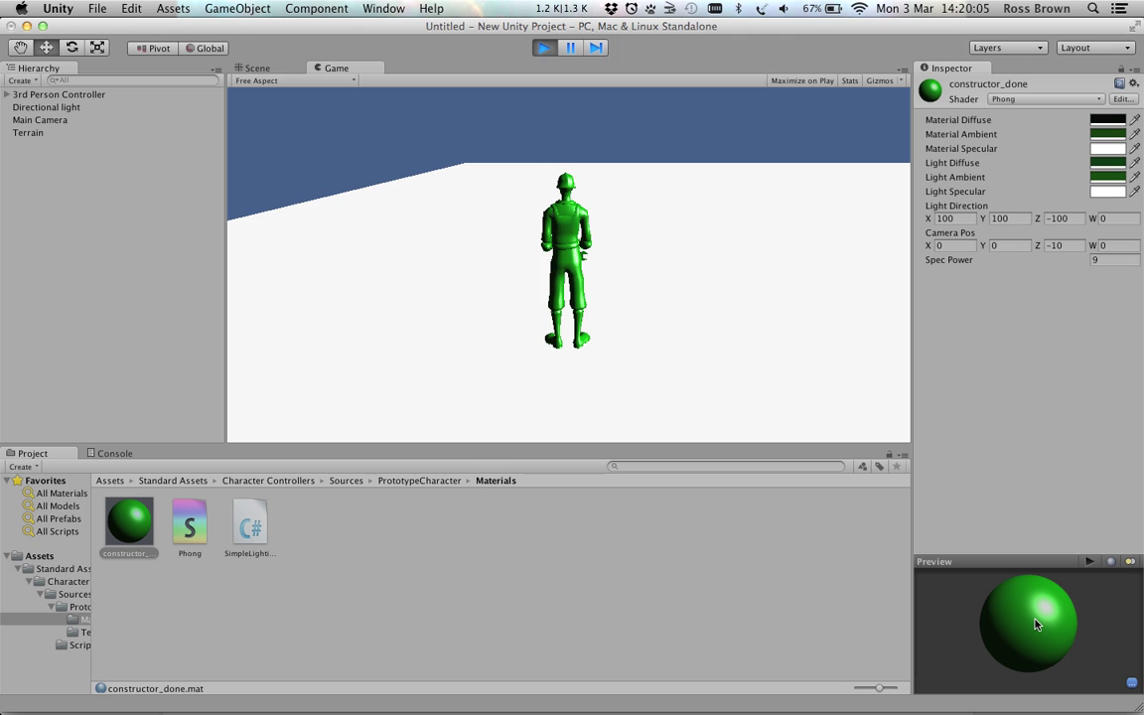
{"action": "left_click", "coordinate": [545, 48]}
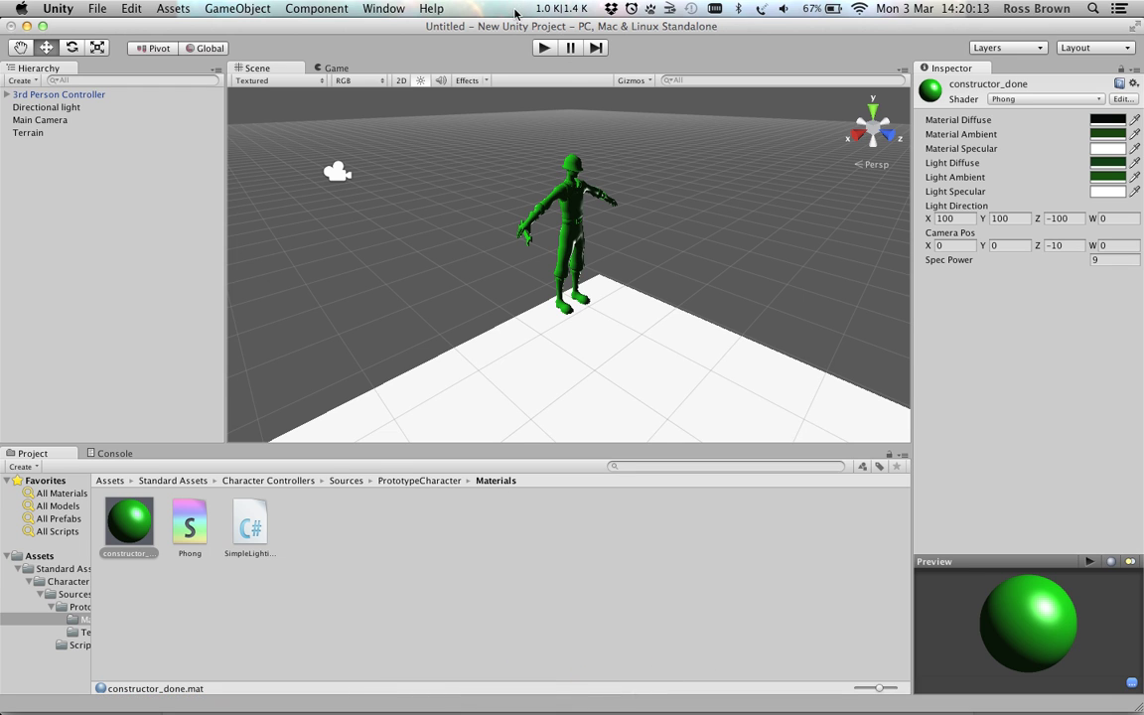
{"action": "key", "text": "super+Tab"}
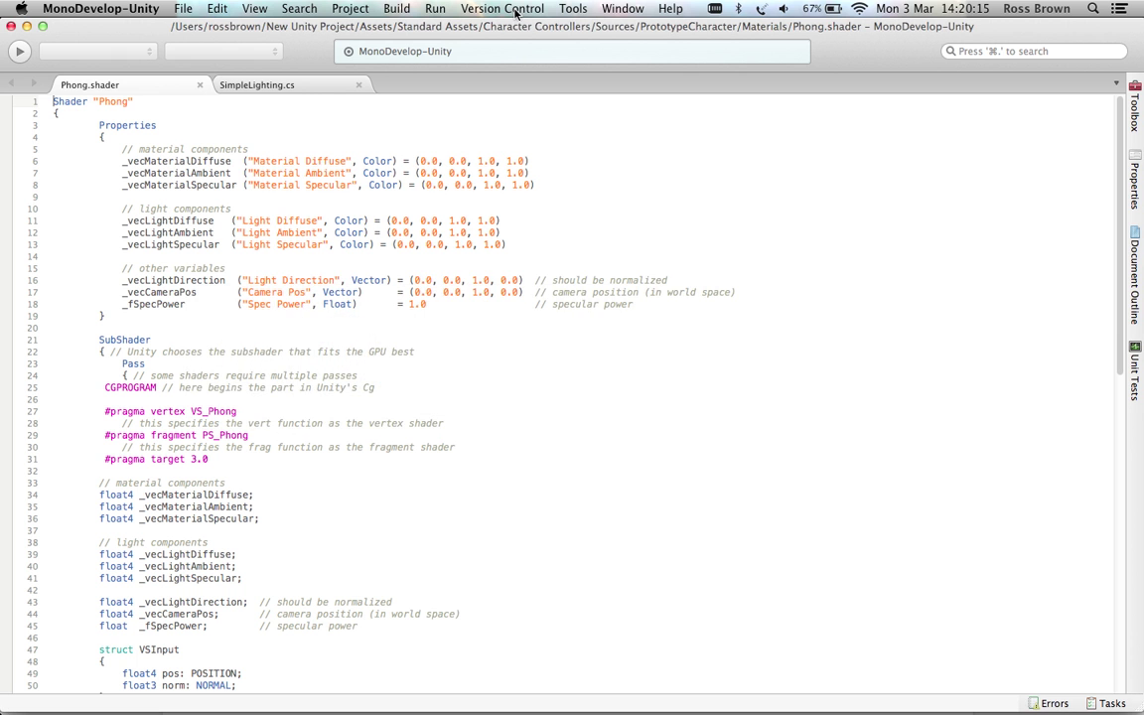
{"action": "key", "text": "super+Tab"}
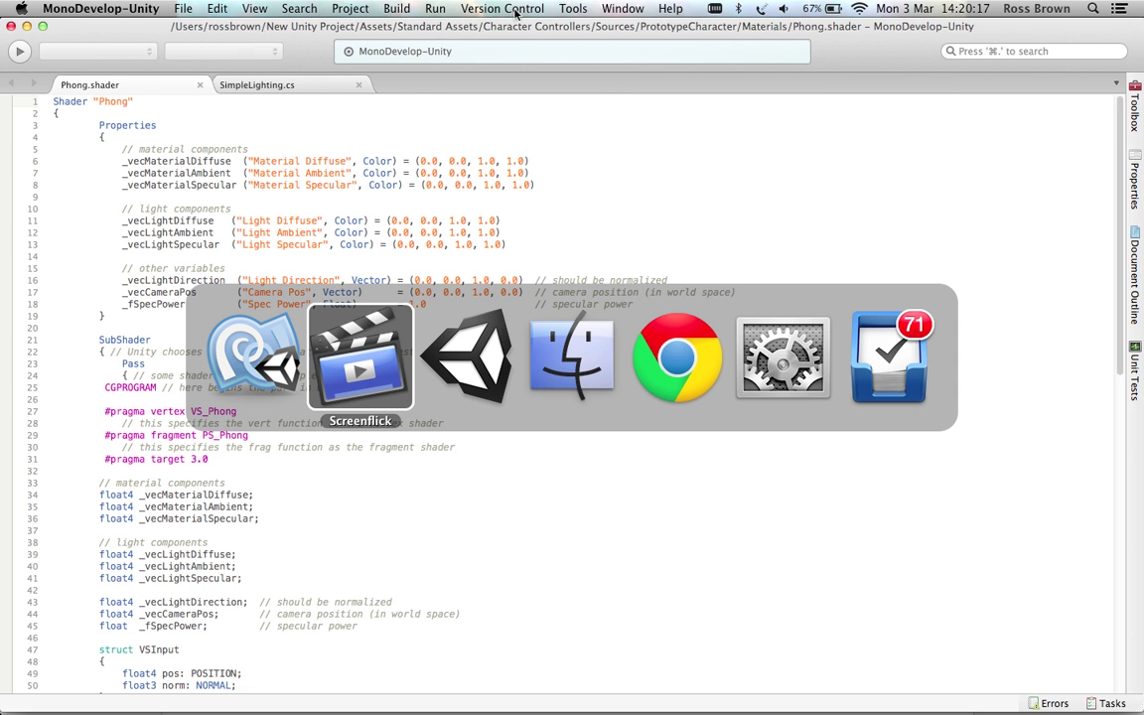
{"action": "left_click", "coordinate": [715, 8]}
{"action": "left_click", "coordinate": [714, 9]}
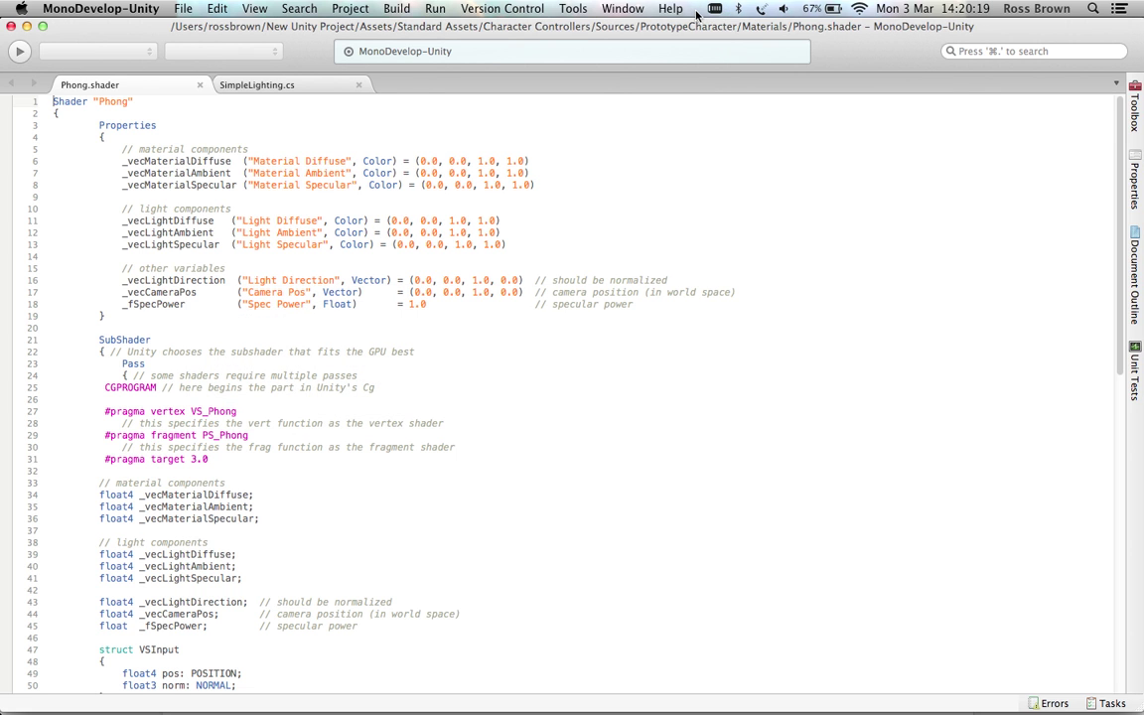
{"action": "left_click", "coordinate": [716, 10]}
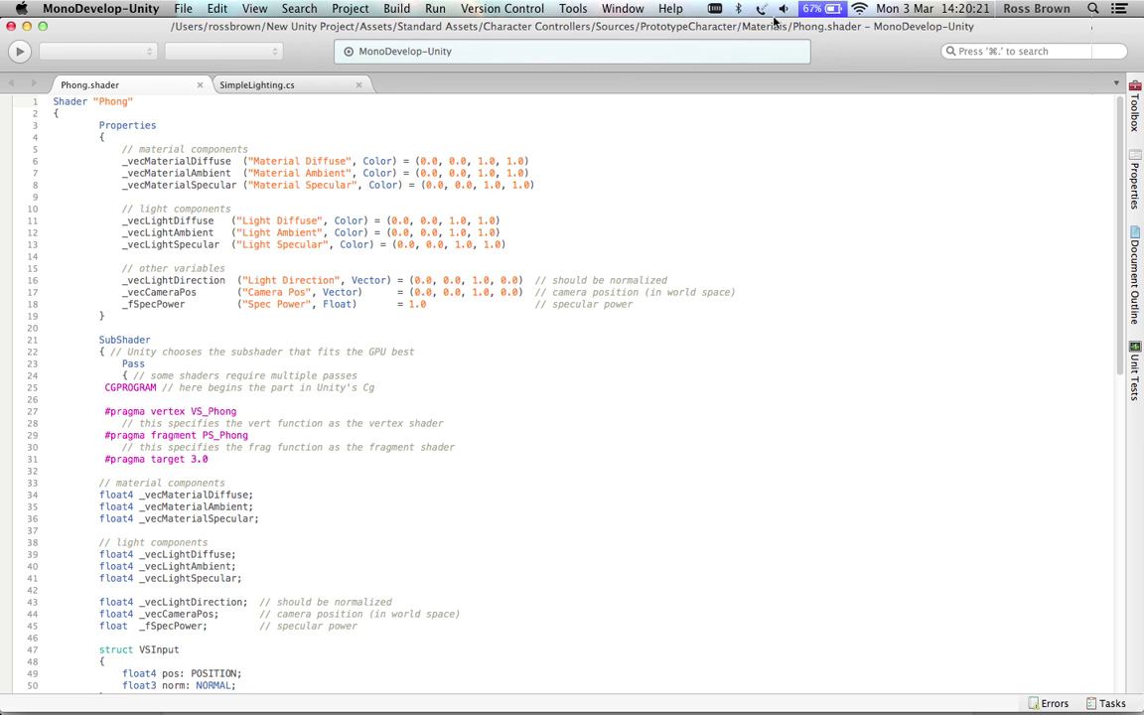
{"action": "left_click", "coordinate": [650, 18]}
{"action": "key", "text": "super+Tab"}
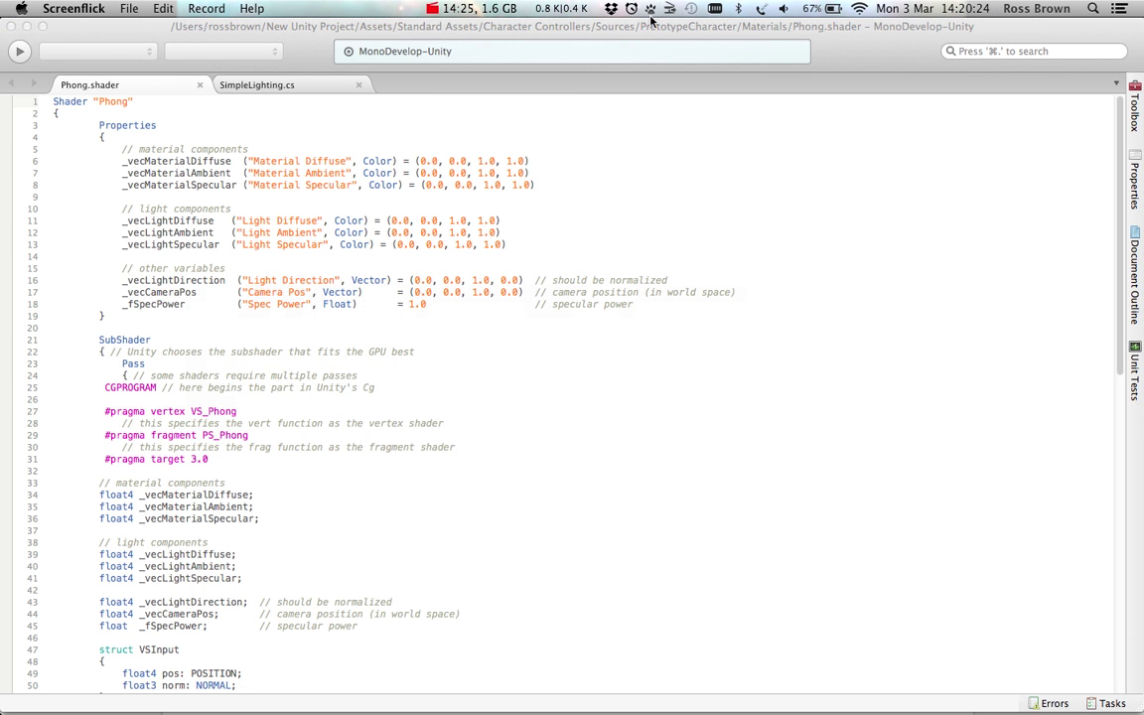
{"action": "left_click", "coordinate": [442, 9]}
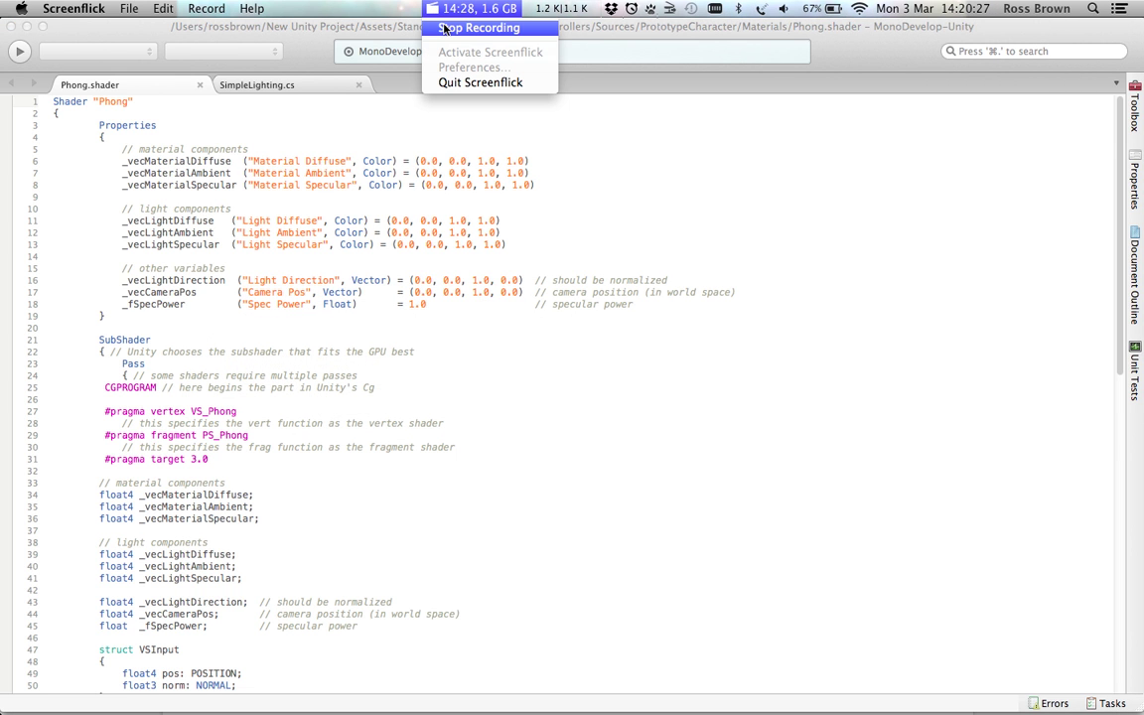